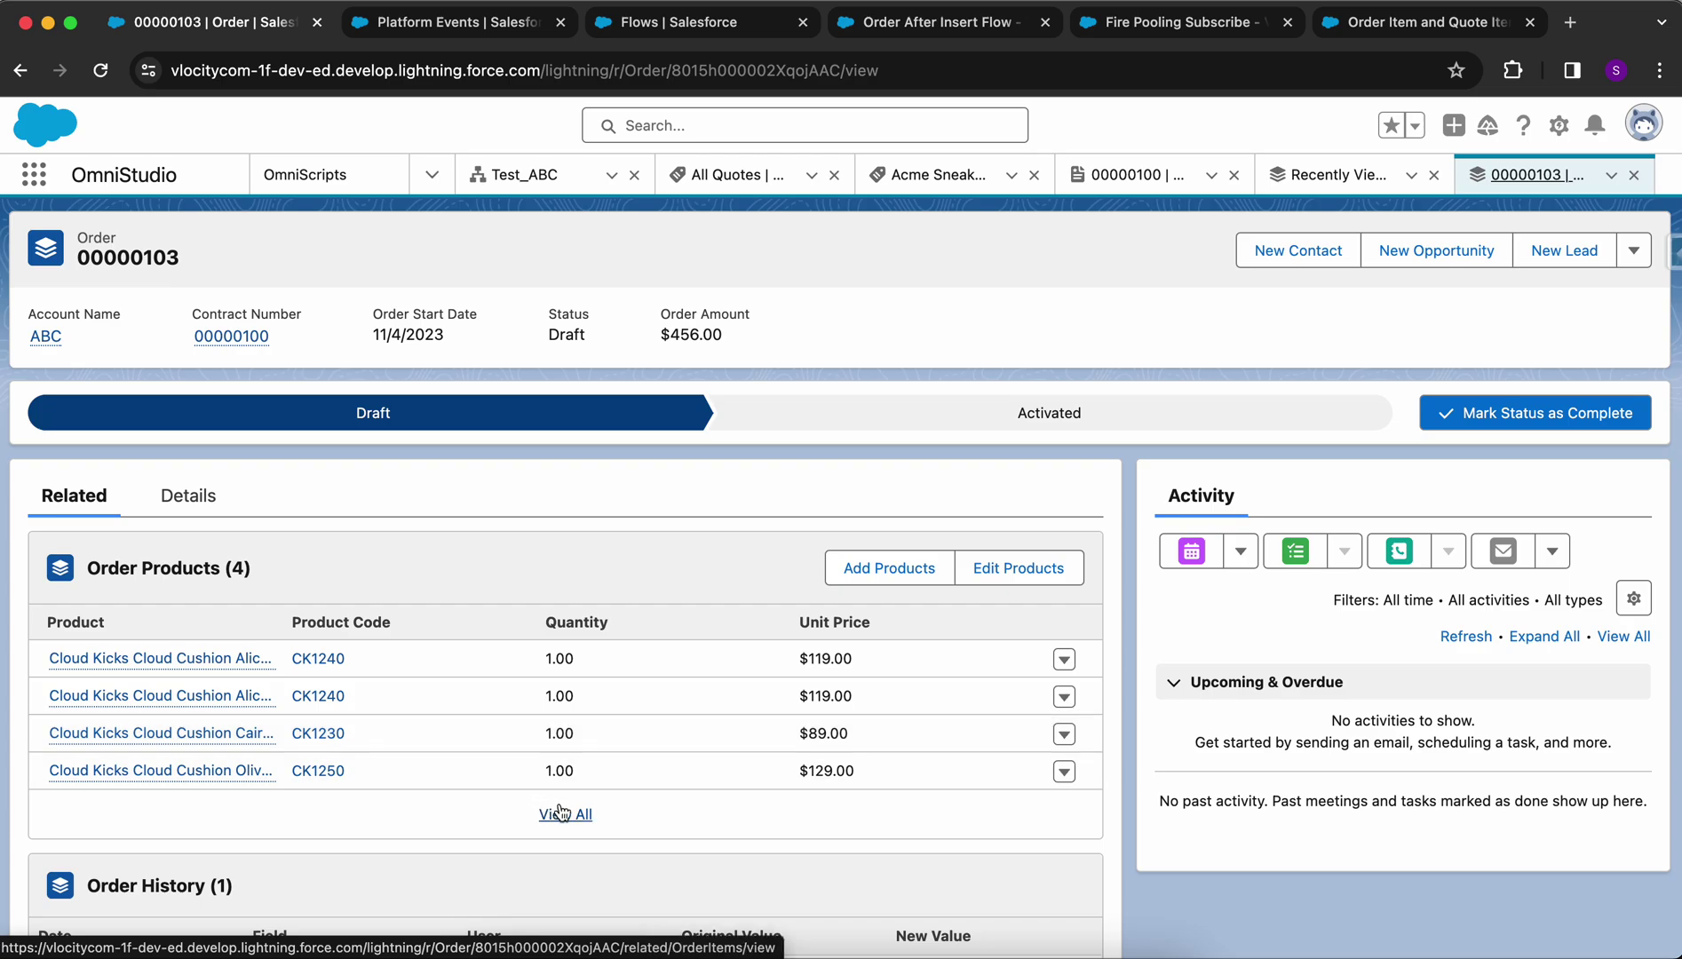
- Review the order's related products and the All Quote Lines Copied field in its details
click(566, 814)
click(93, 221)
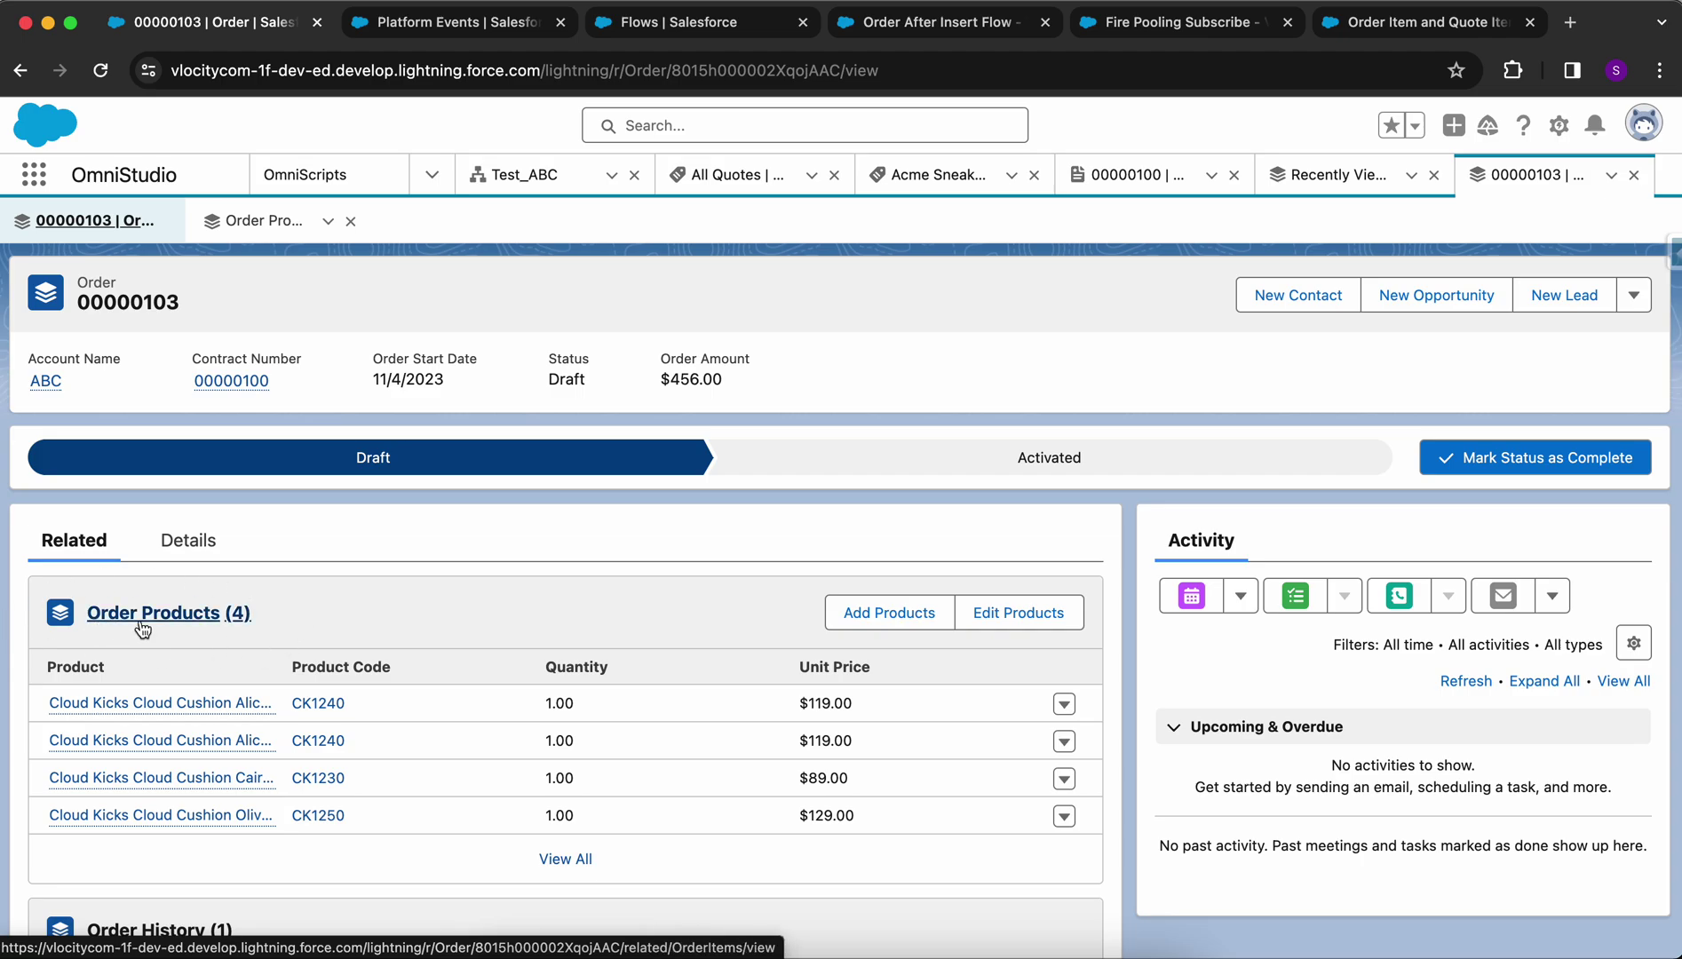
click(204, 548)
scroll(342, 633, down, 5)
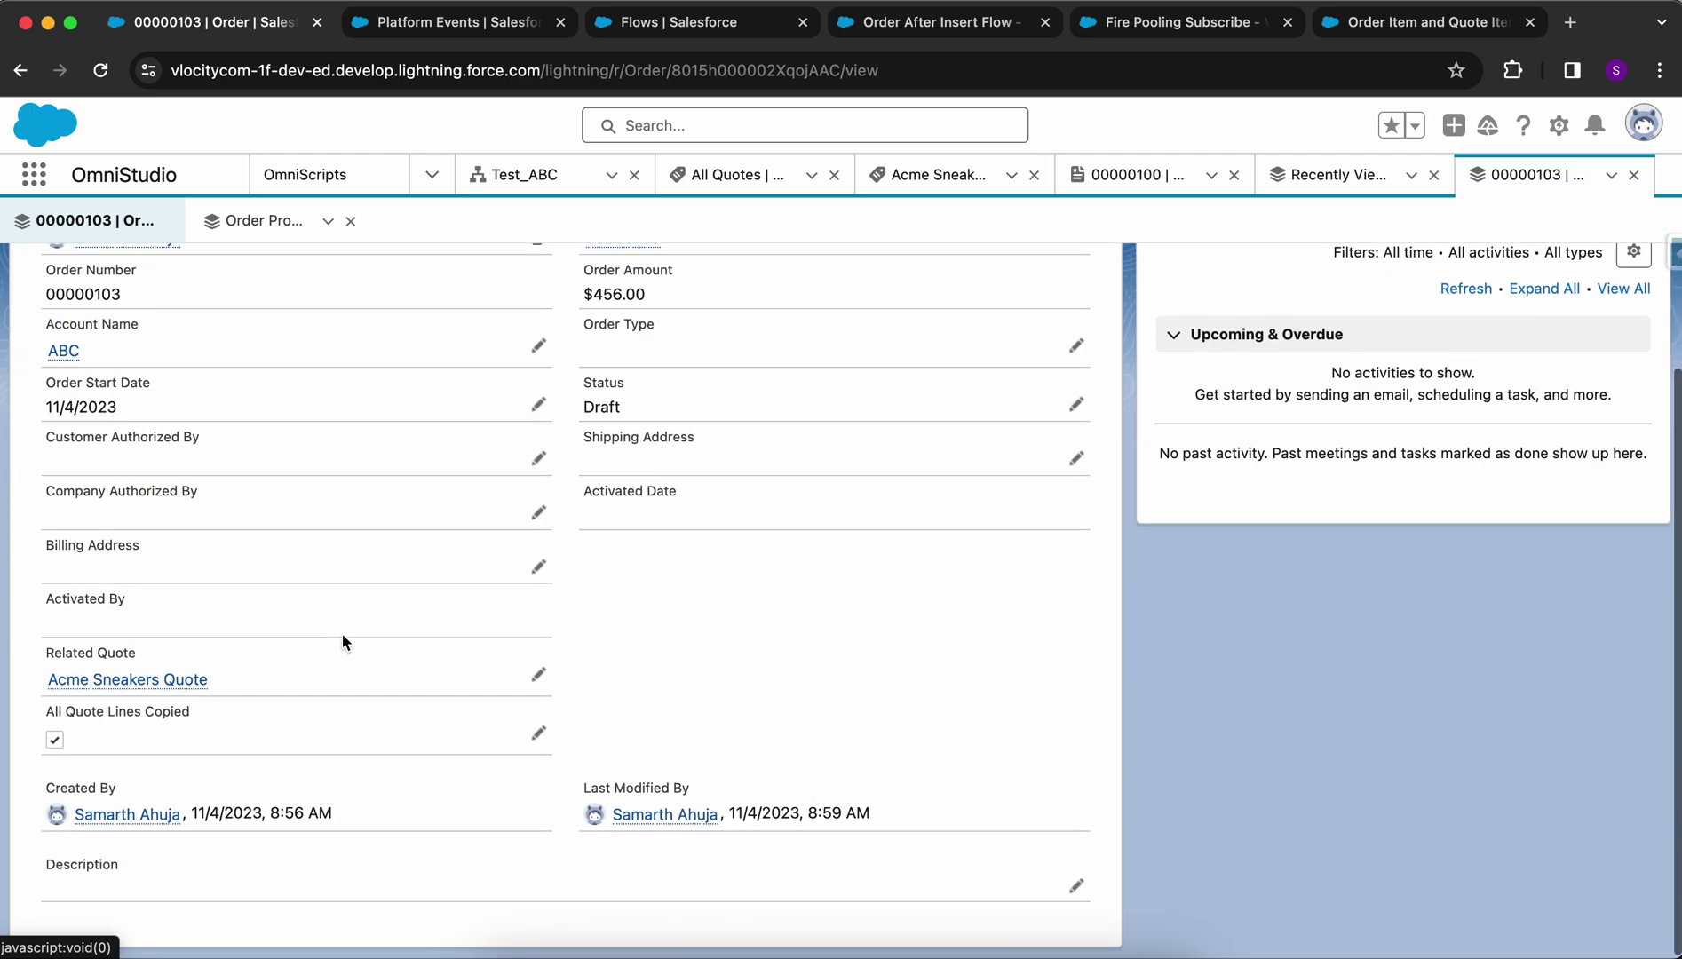
drag(41, 714, 190, 709)
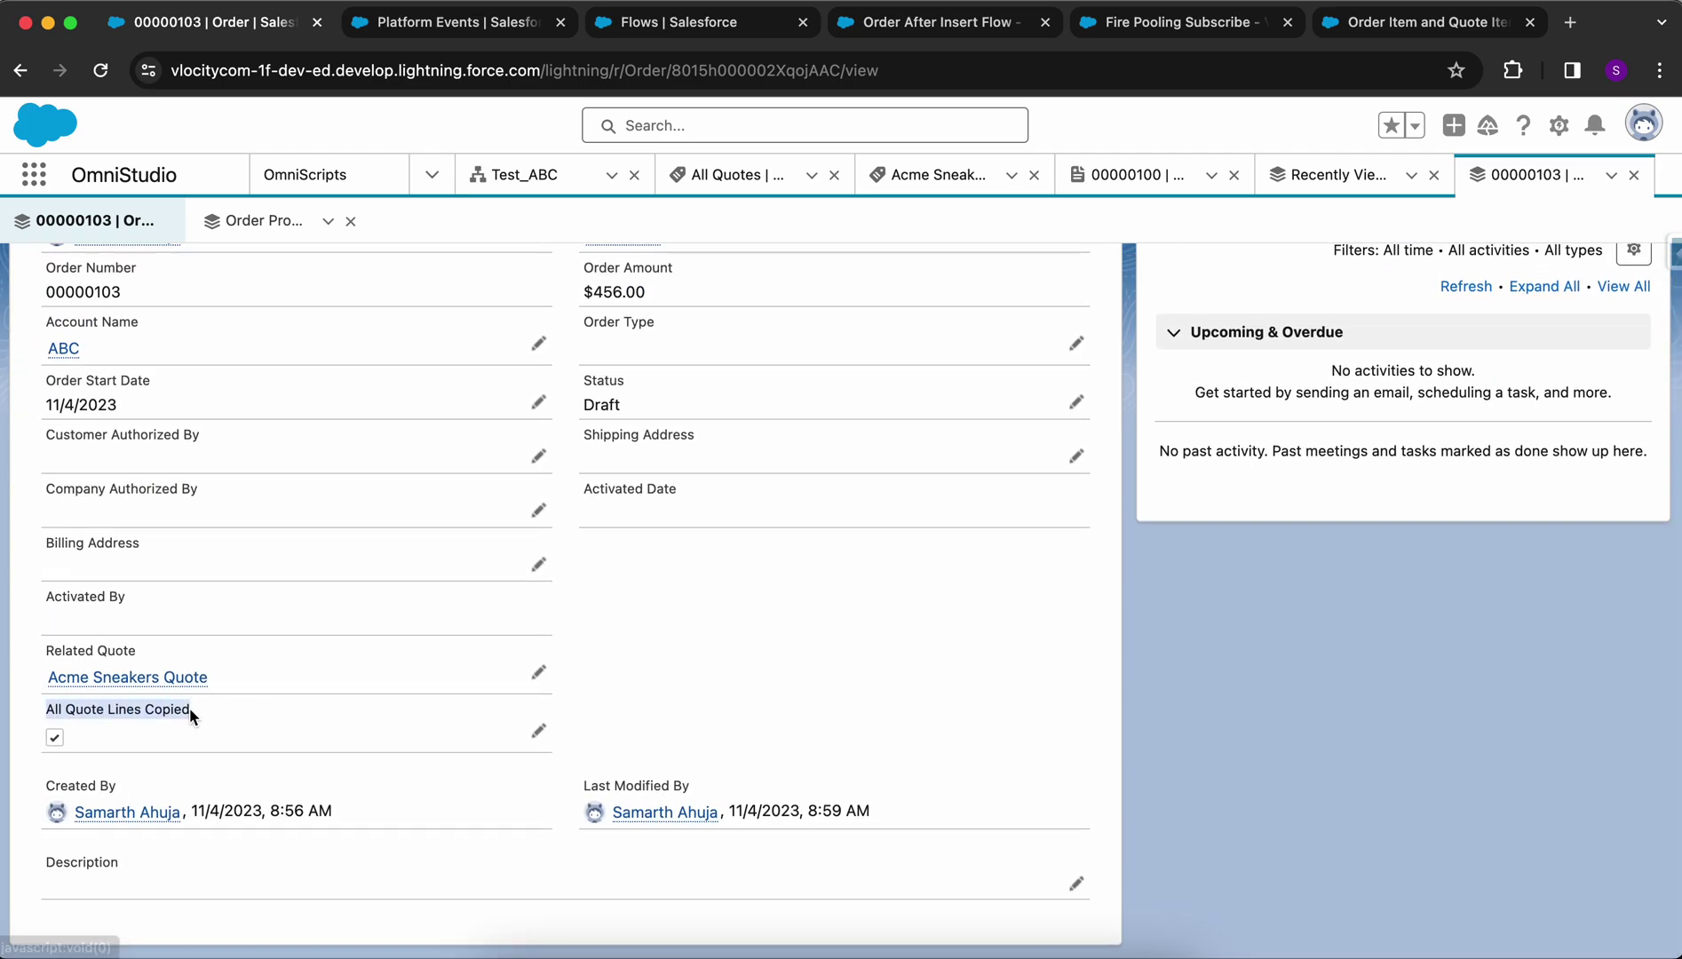
scroll(129, 710, up, 5)
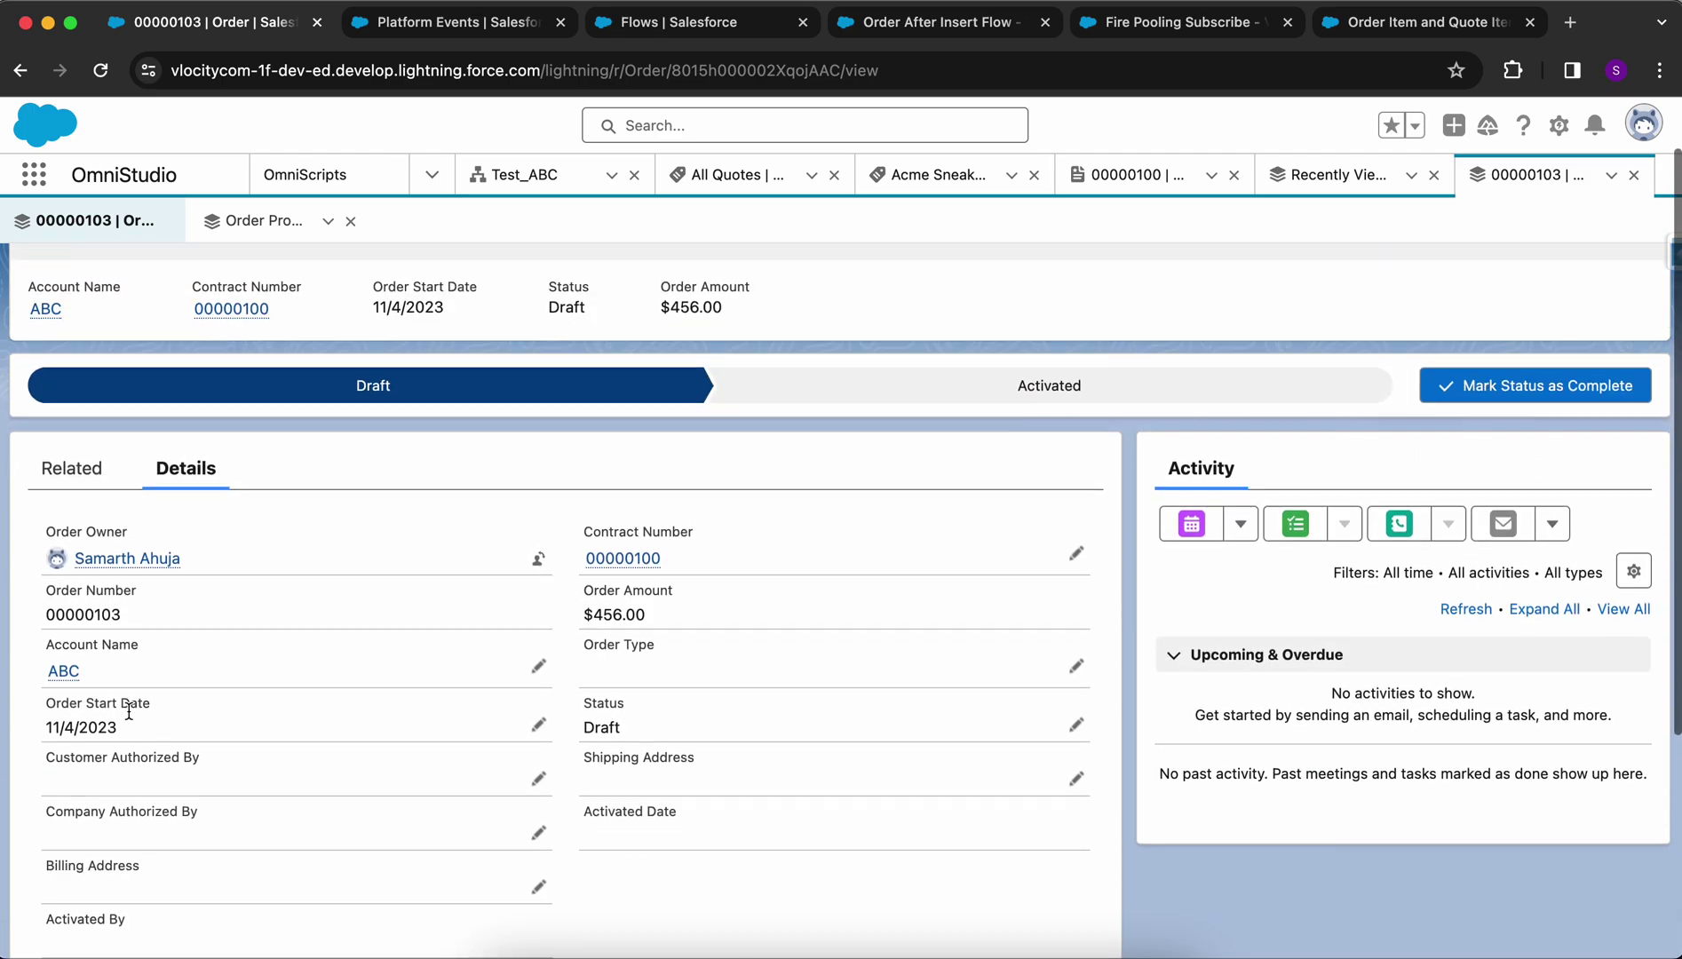
click(76, 484)
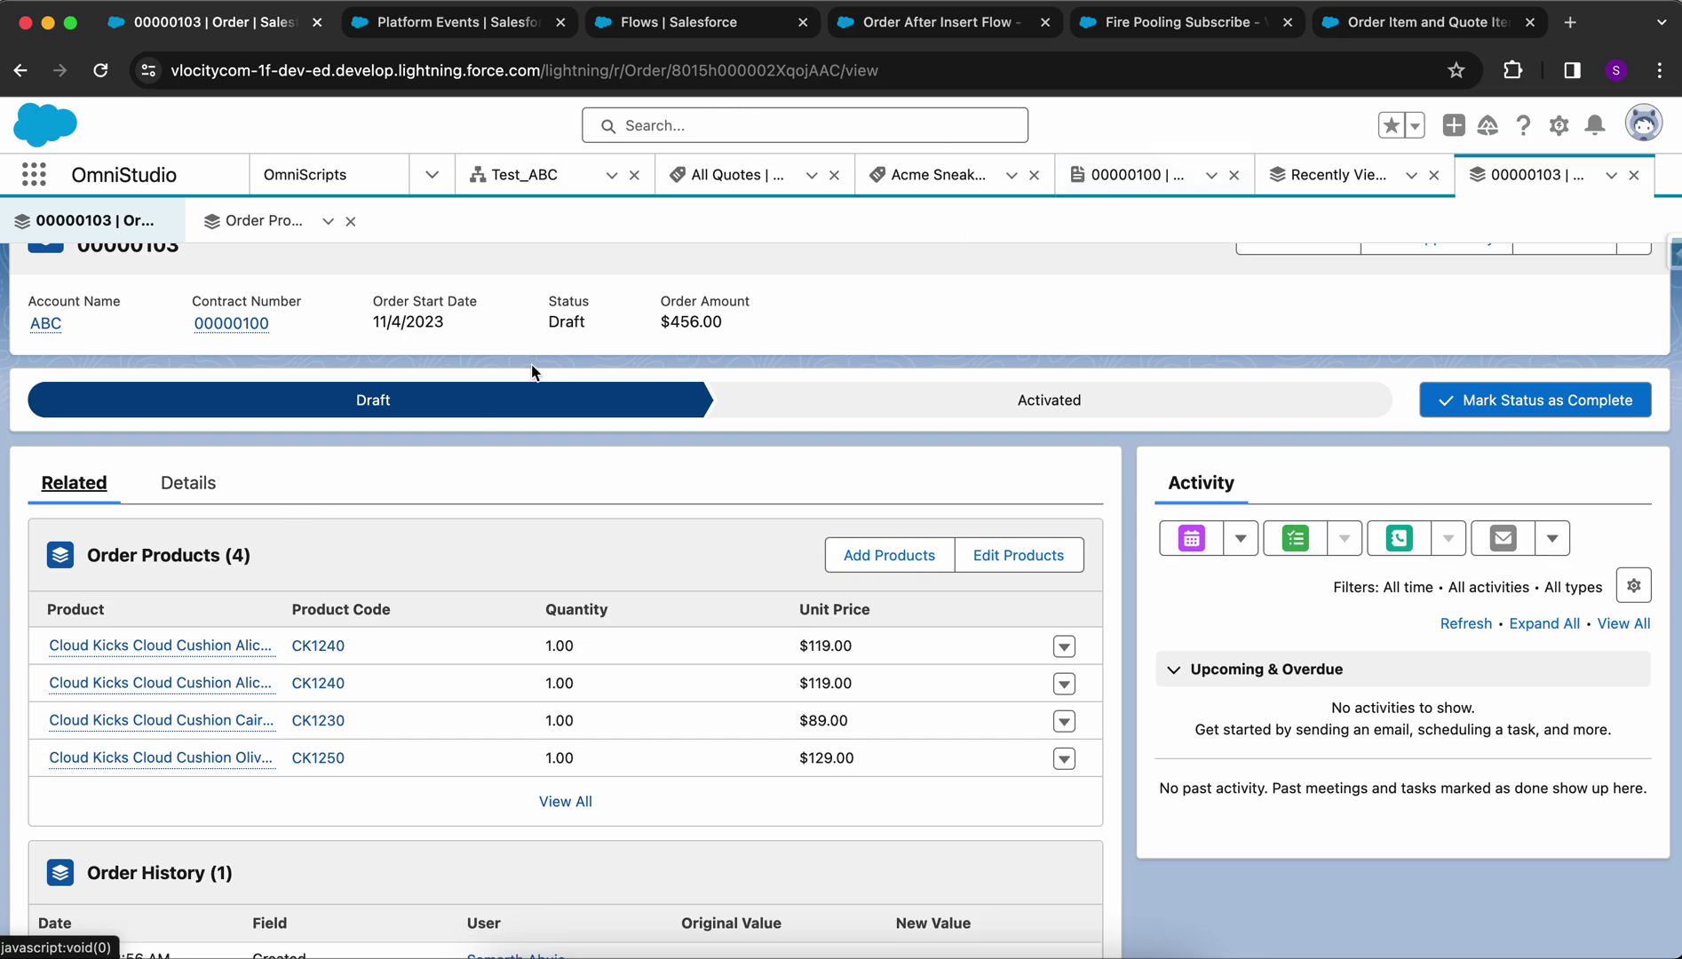
scroll(579, 508, up, 2)
scroll(578, 508, down, 1)
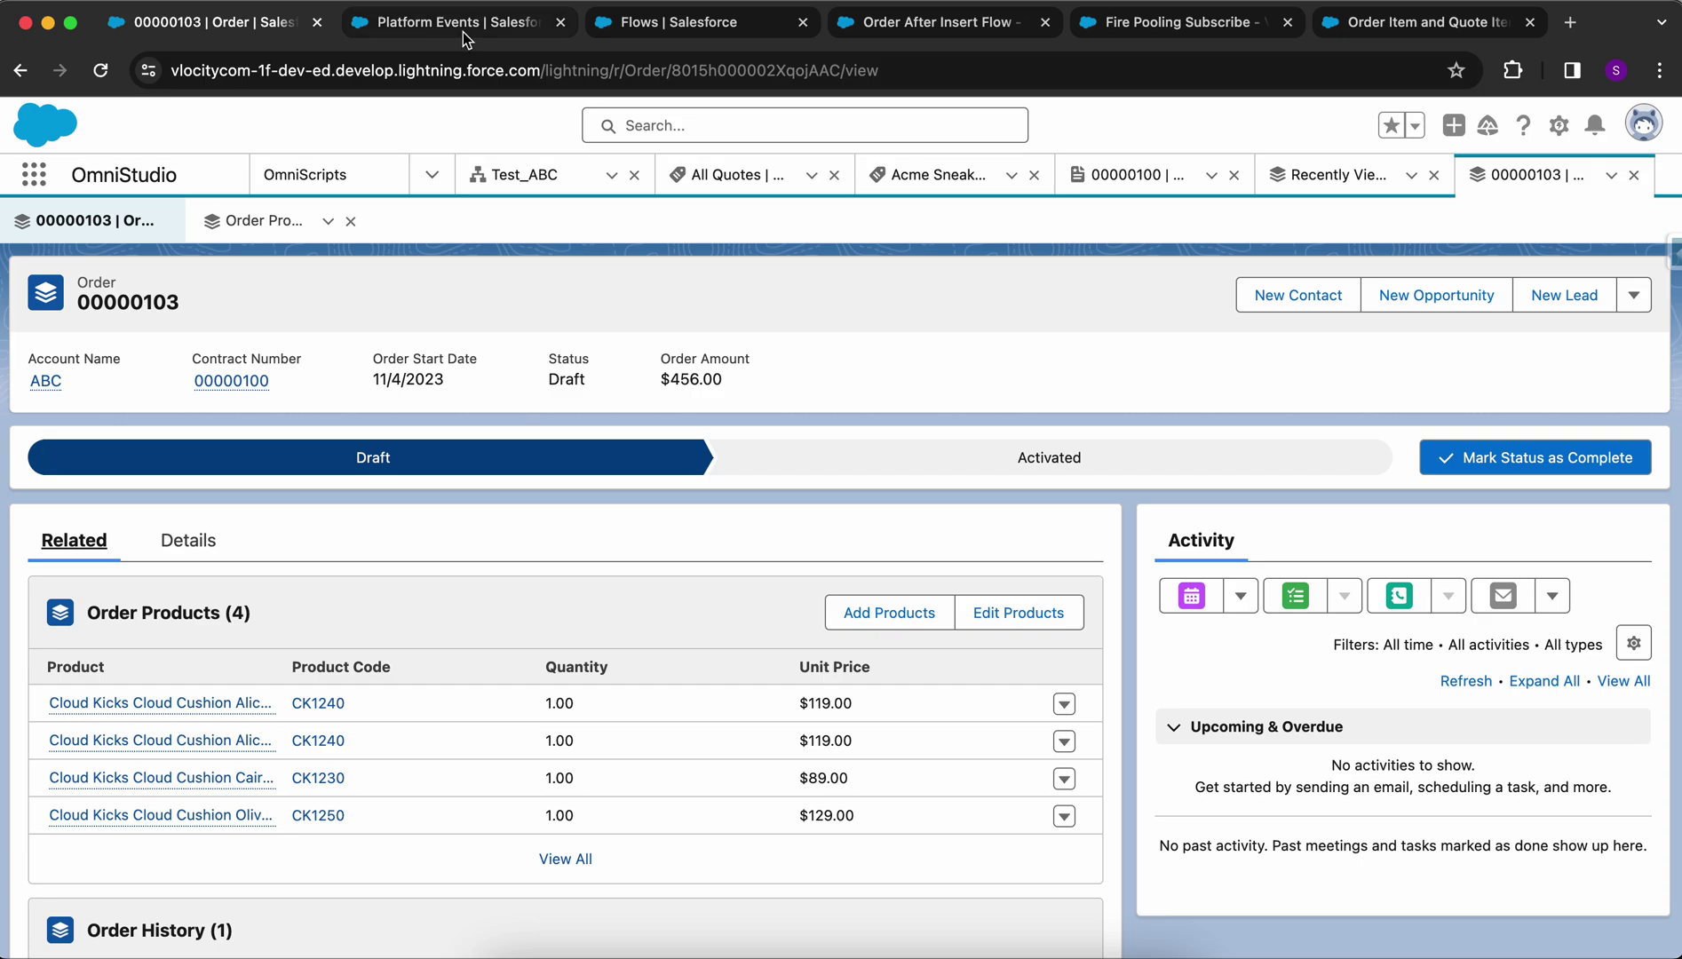
- Examine the Fire Polling Event platform event definition, including its Record_Id__c and Which_Functionality__c custom fields
click(463, 33)
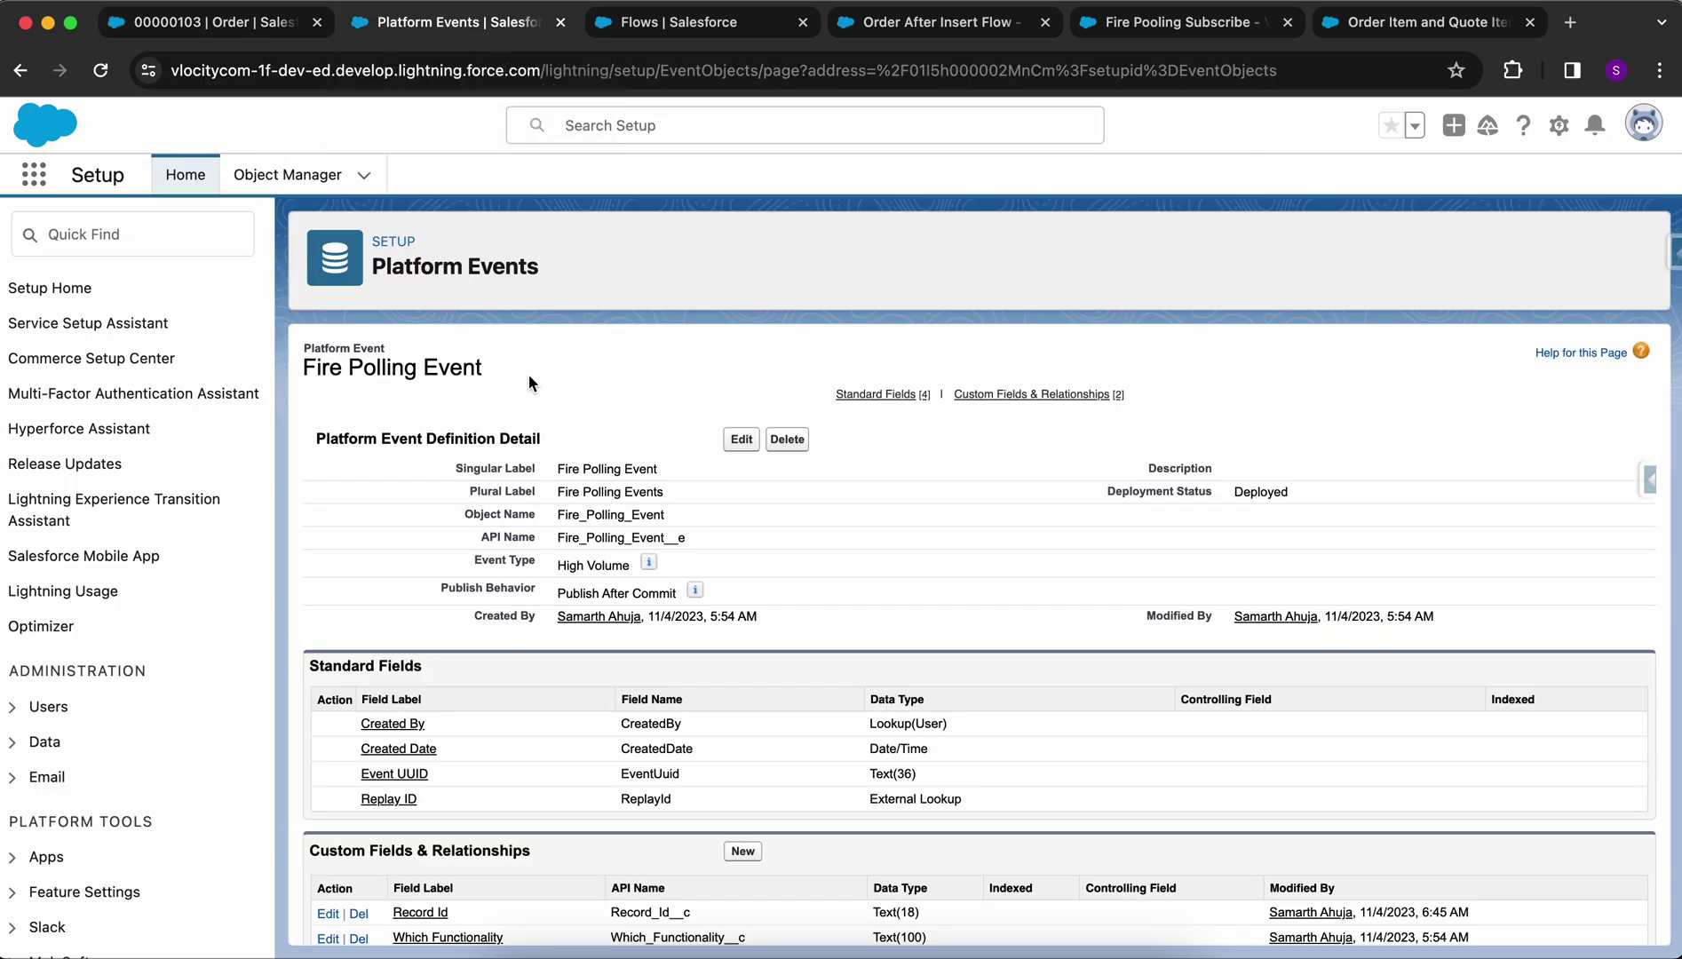
drag(484, 368, 302, 371)
scroll(559, 512, down, 3)
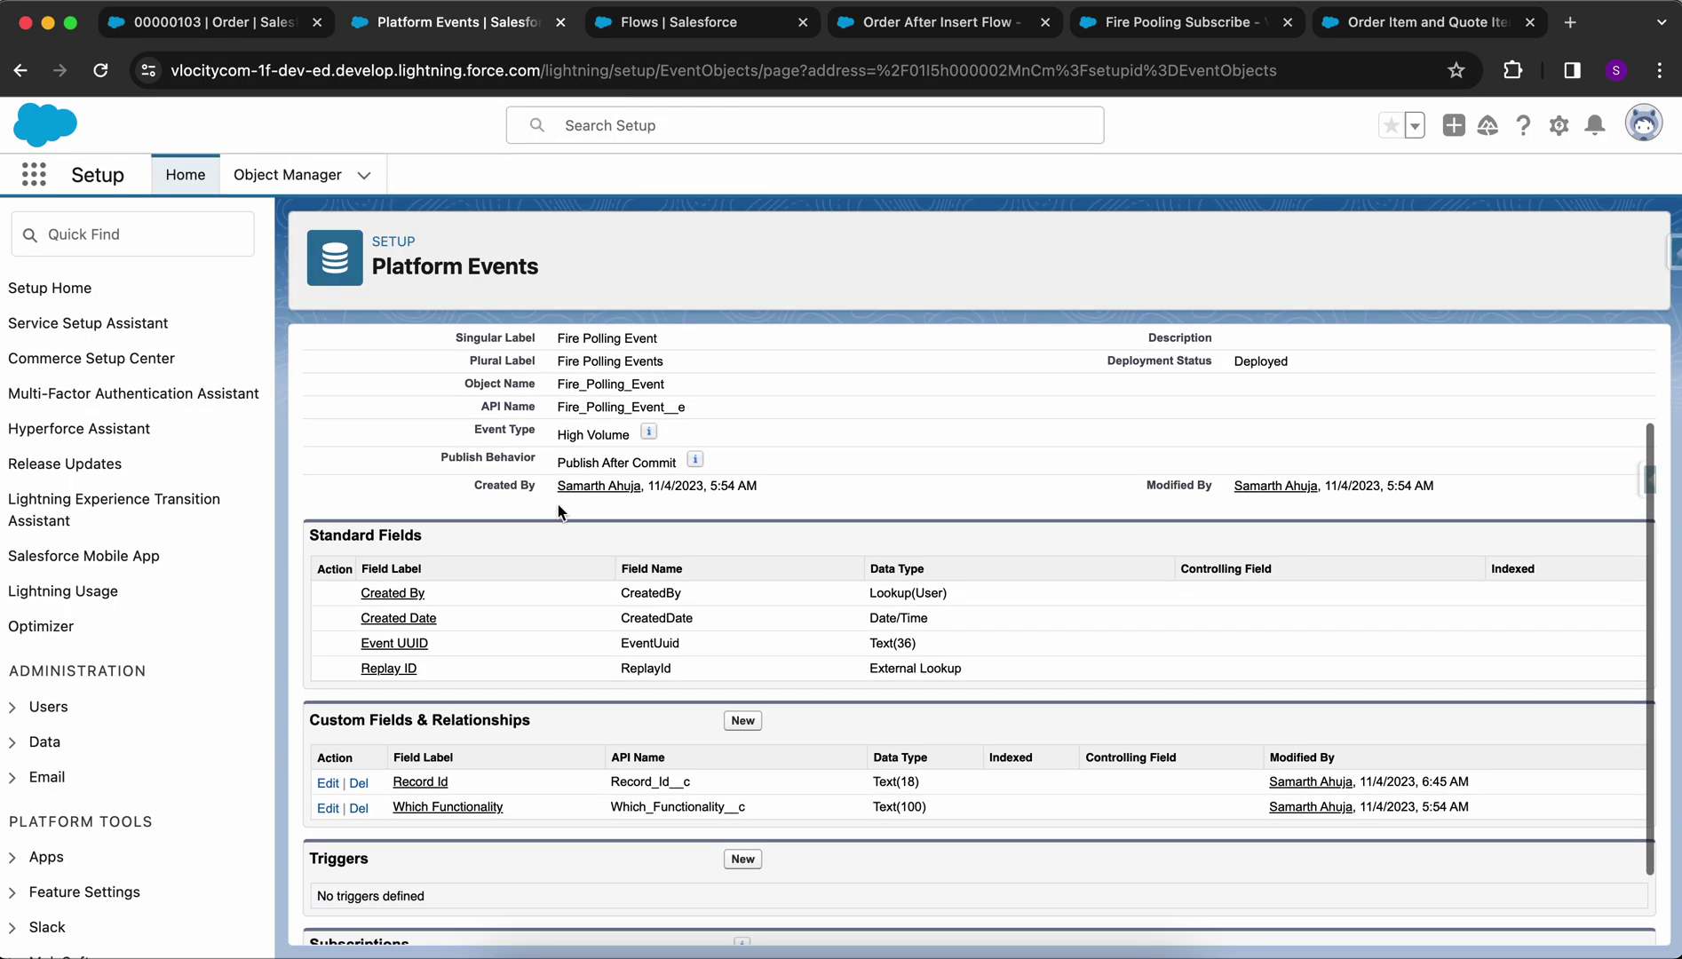
scroll(560, 512, up, 2)
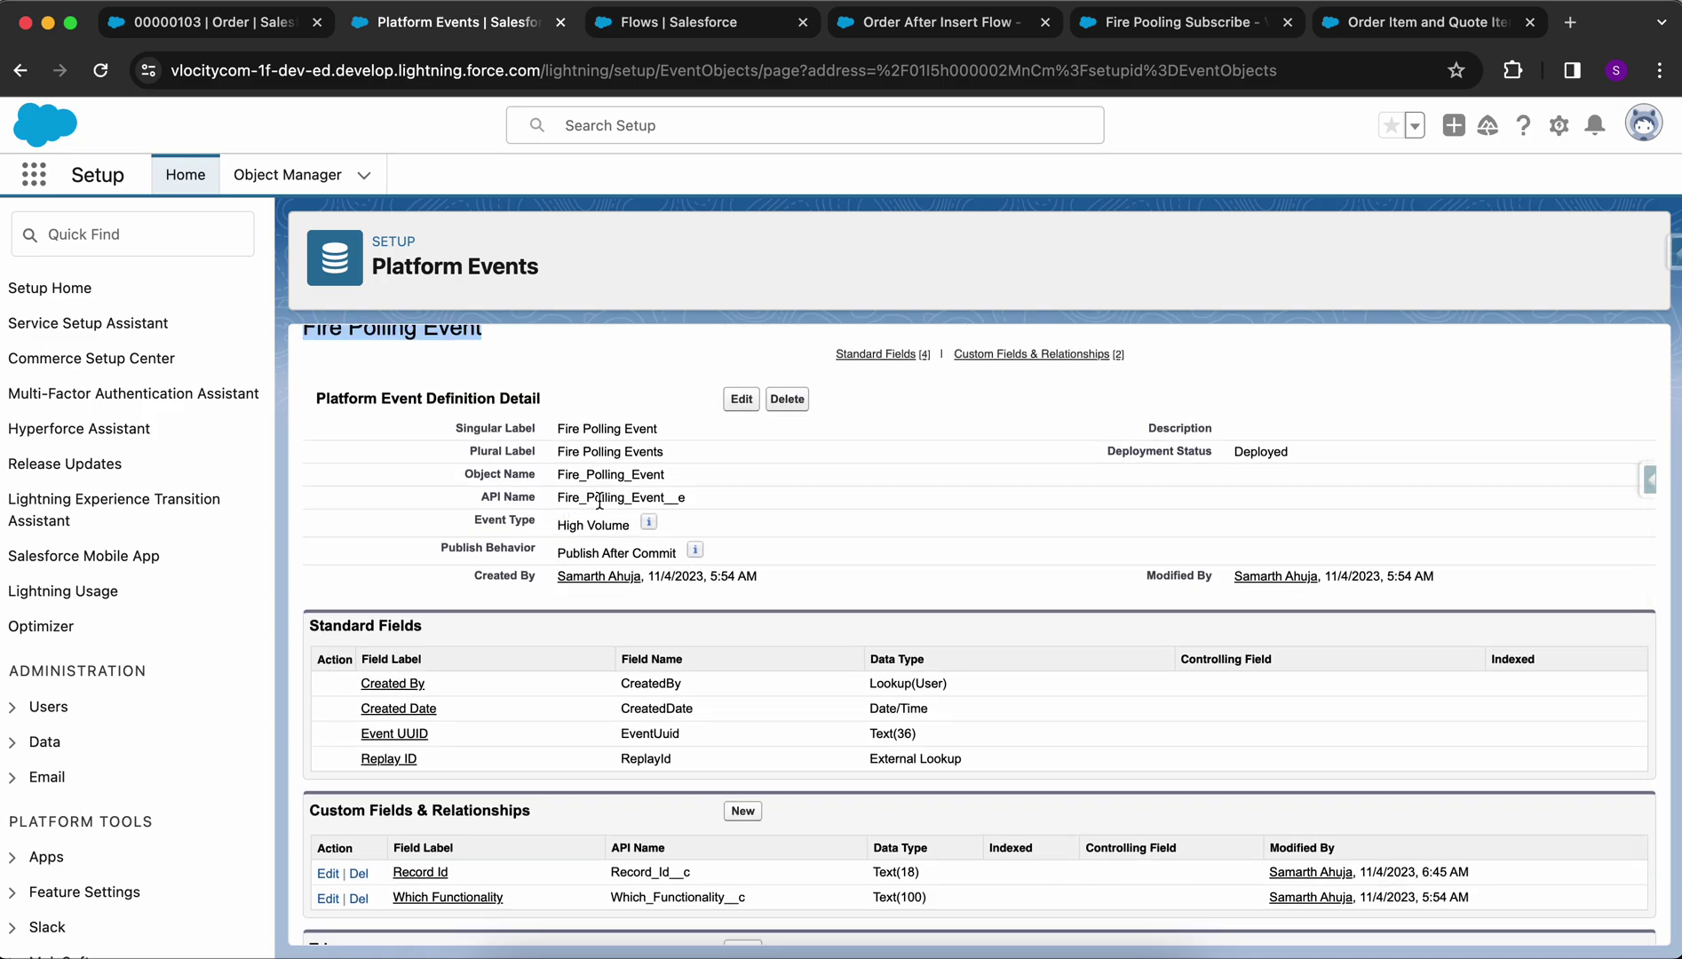
scroll(600, 500, down, 4)
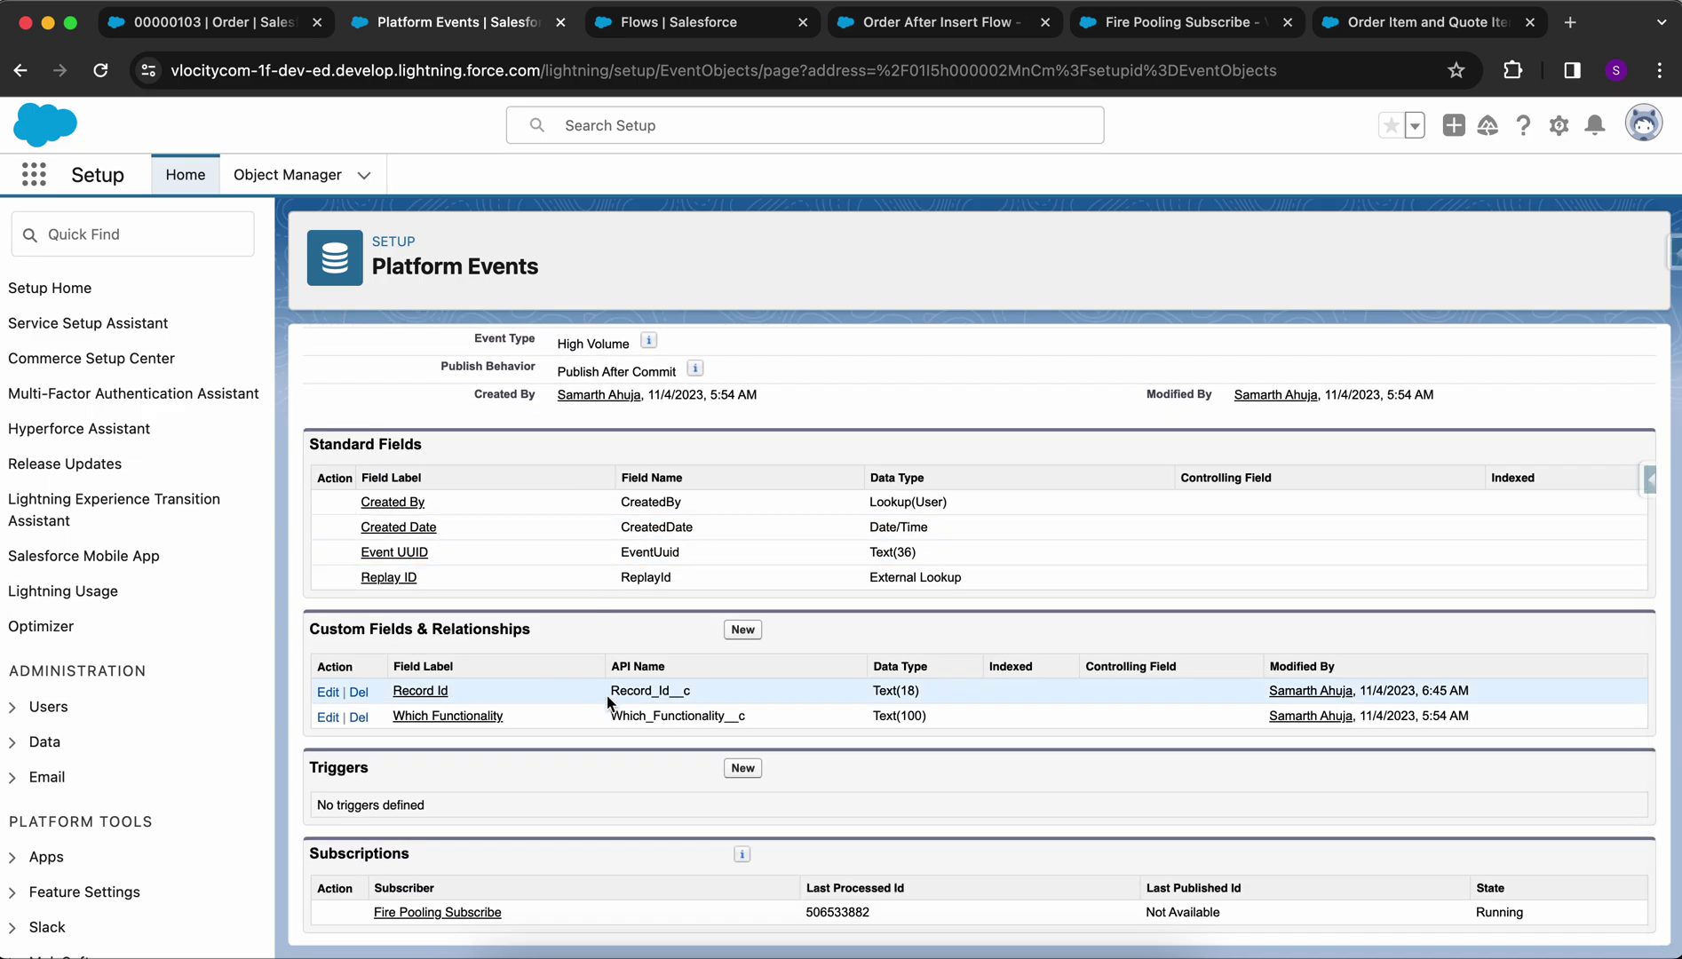
double_click(637, 692)
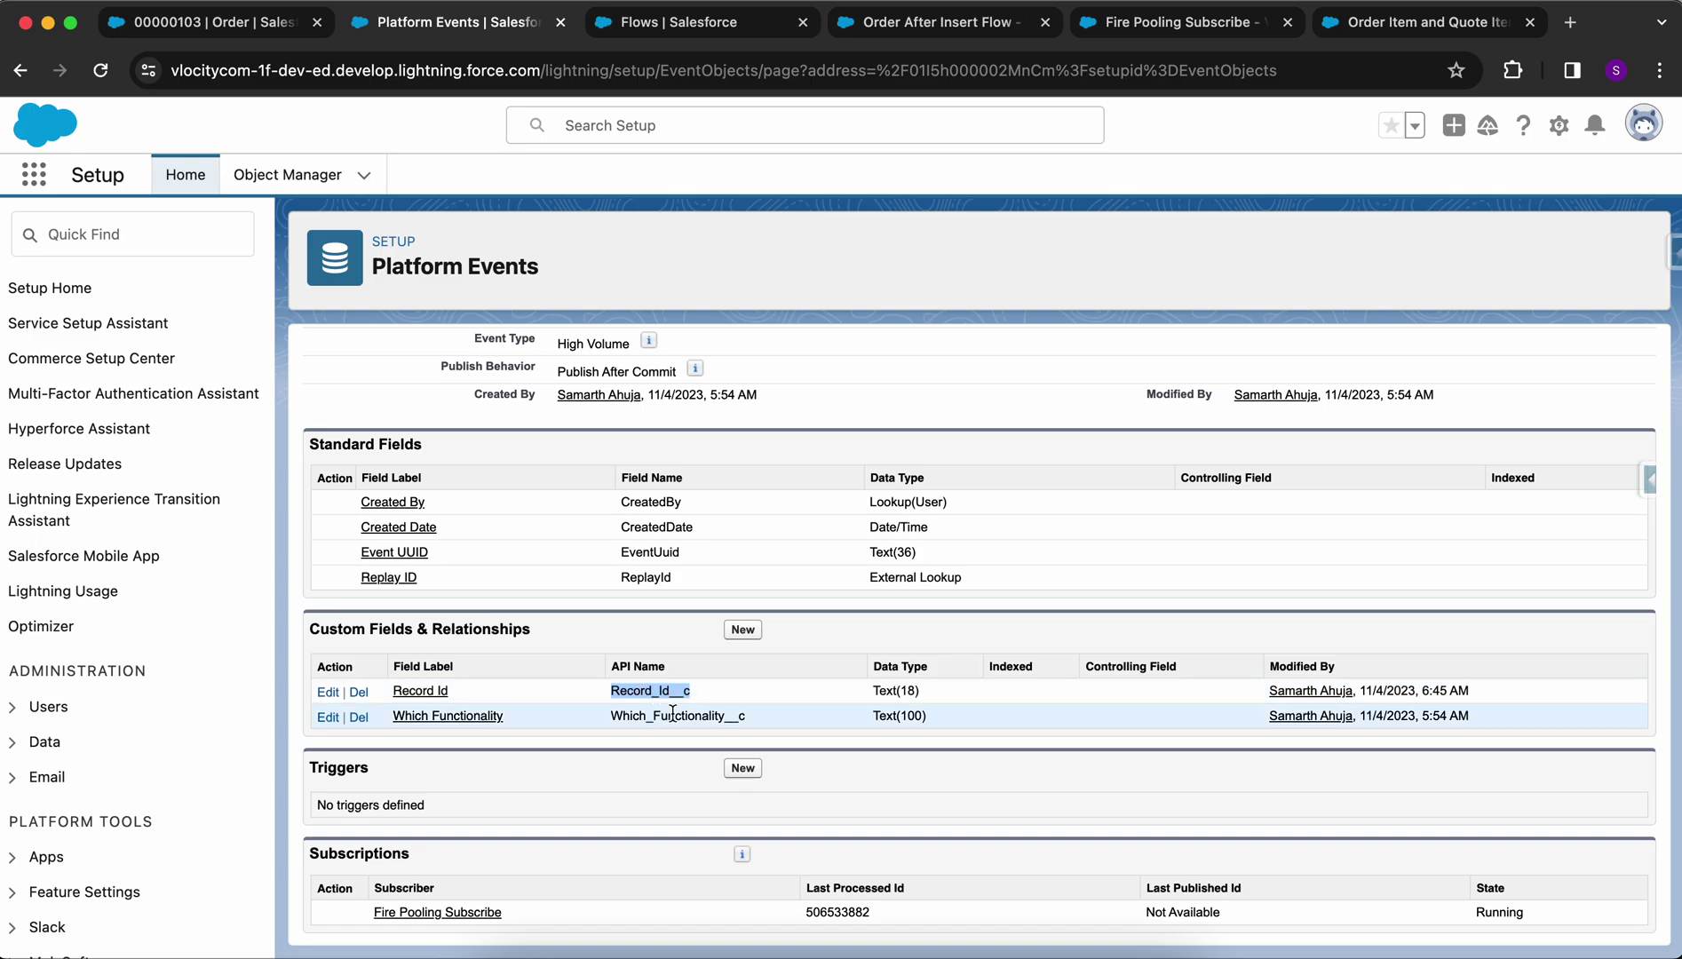
double_click(673, 715)
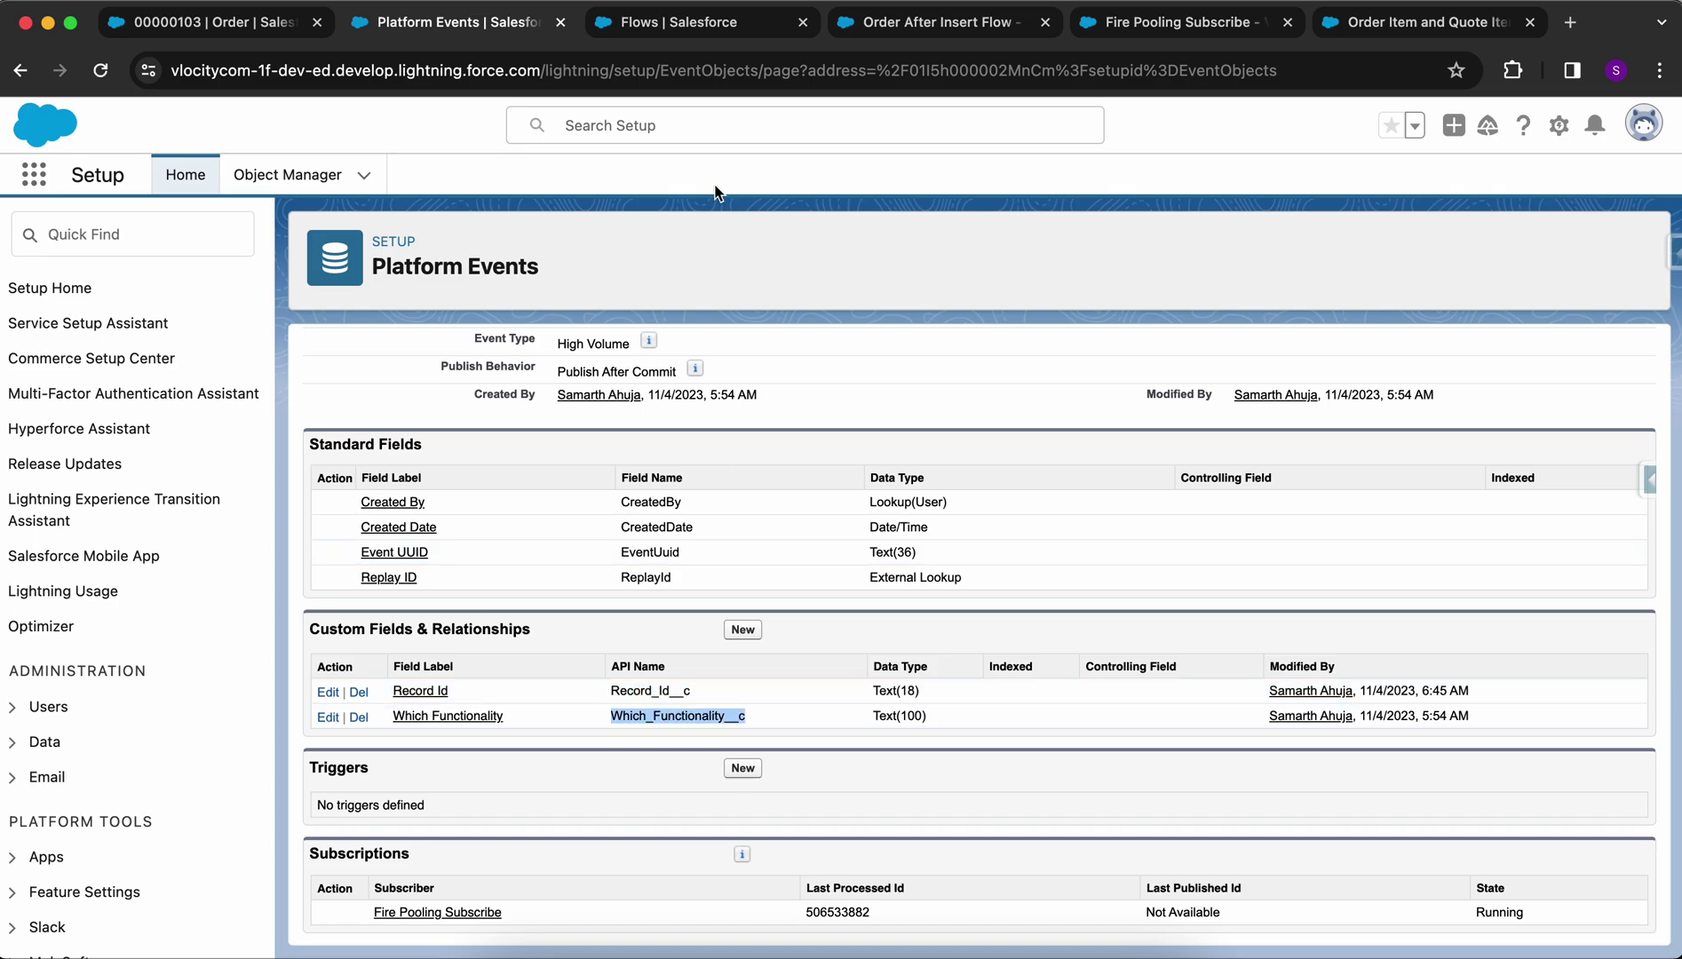
- Inspect the trigger, entry conditions and optimization settings in the start configuration of the Order After Insert Flow
click(892, 24)
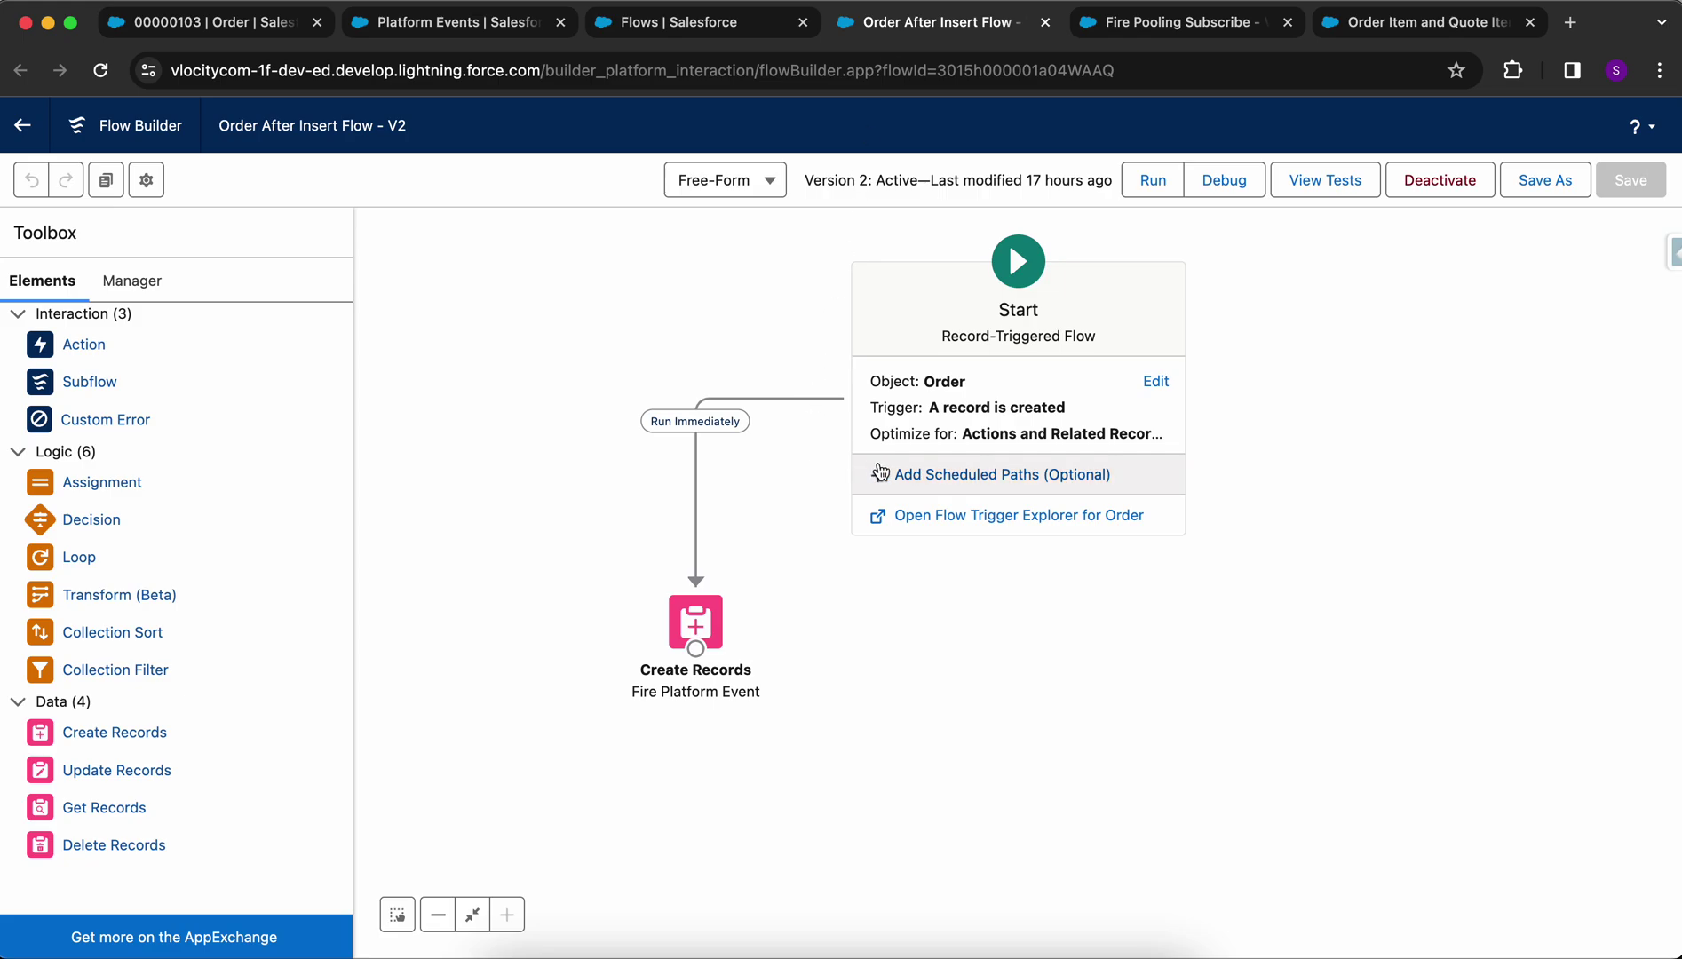
click(952, 438)
scroll(446, 537, down, 3)
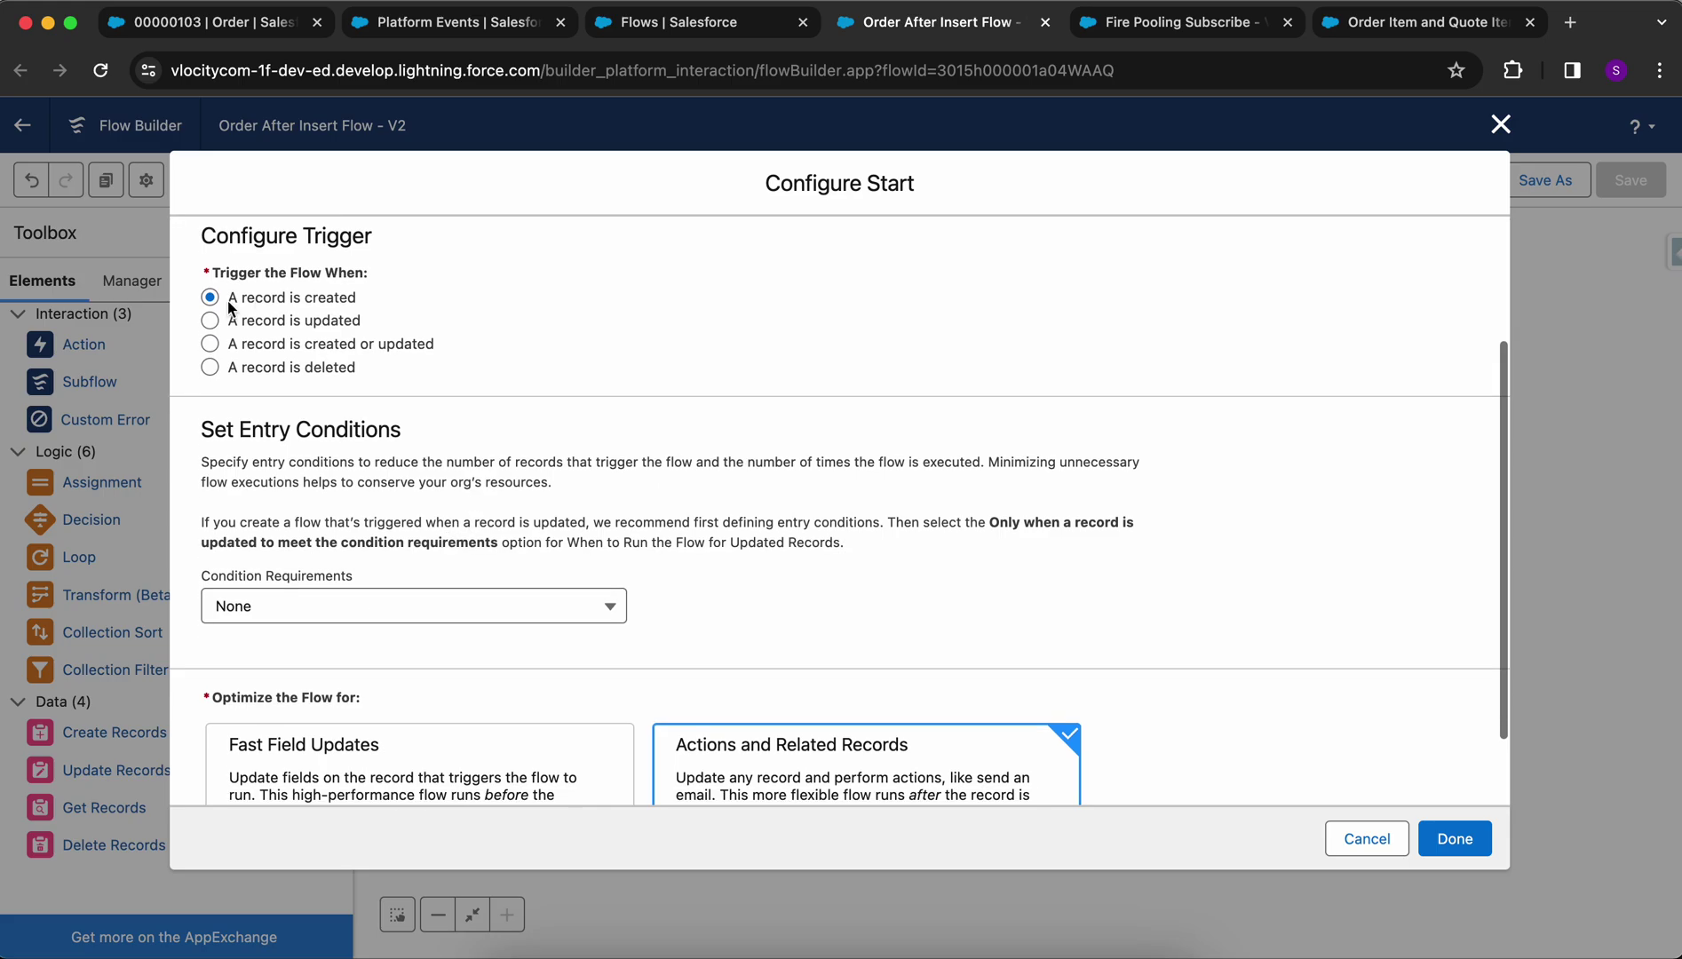
scroll(472, 493, down, 2)
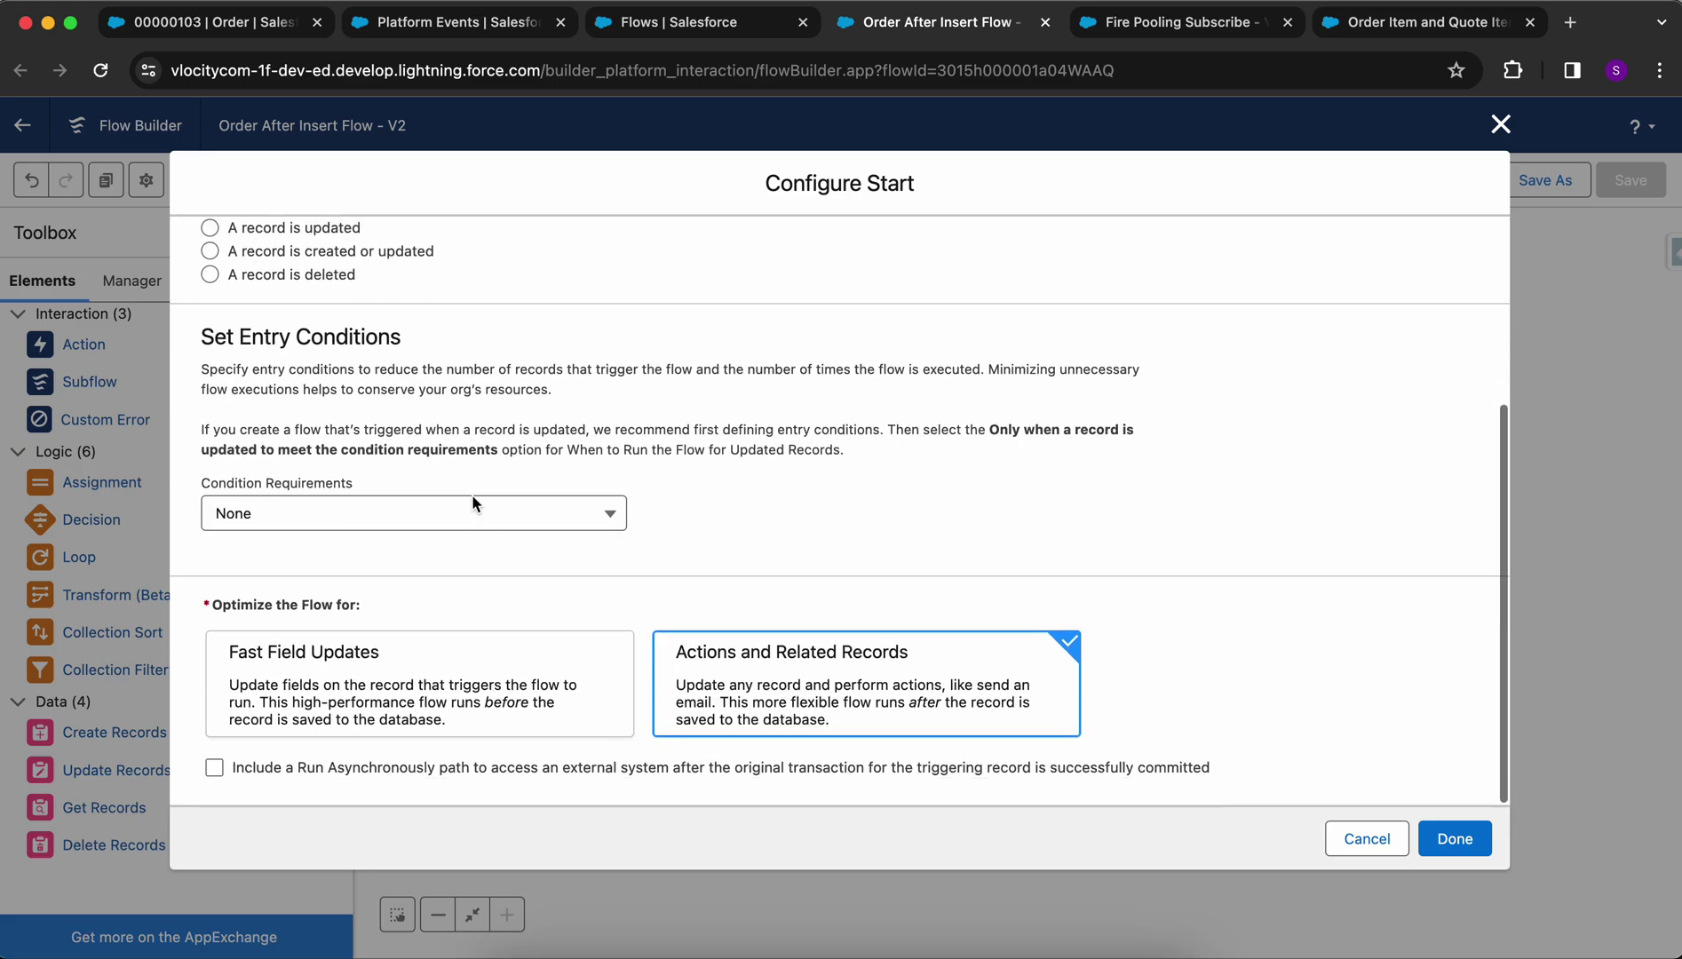
click(1496, 124)
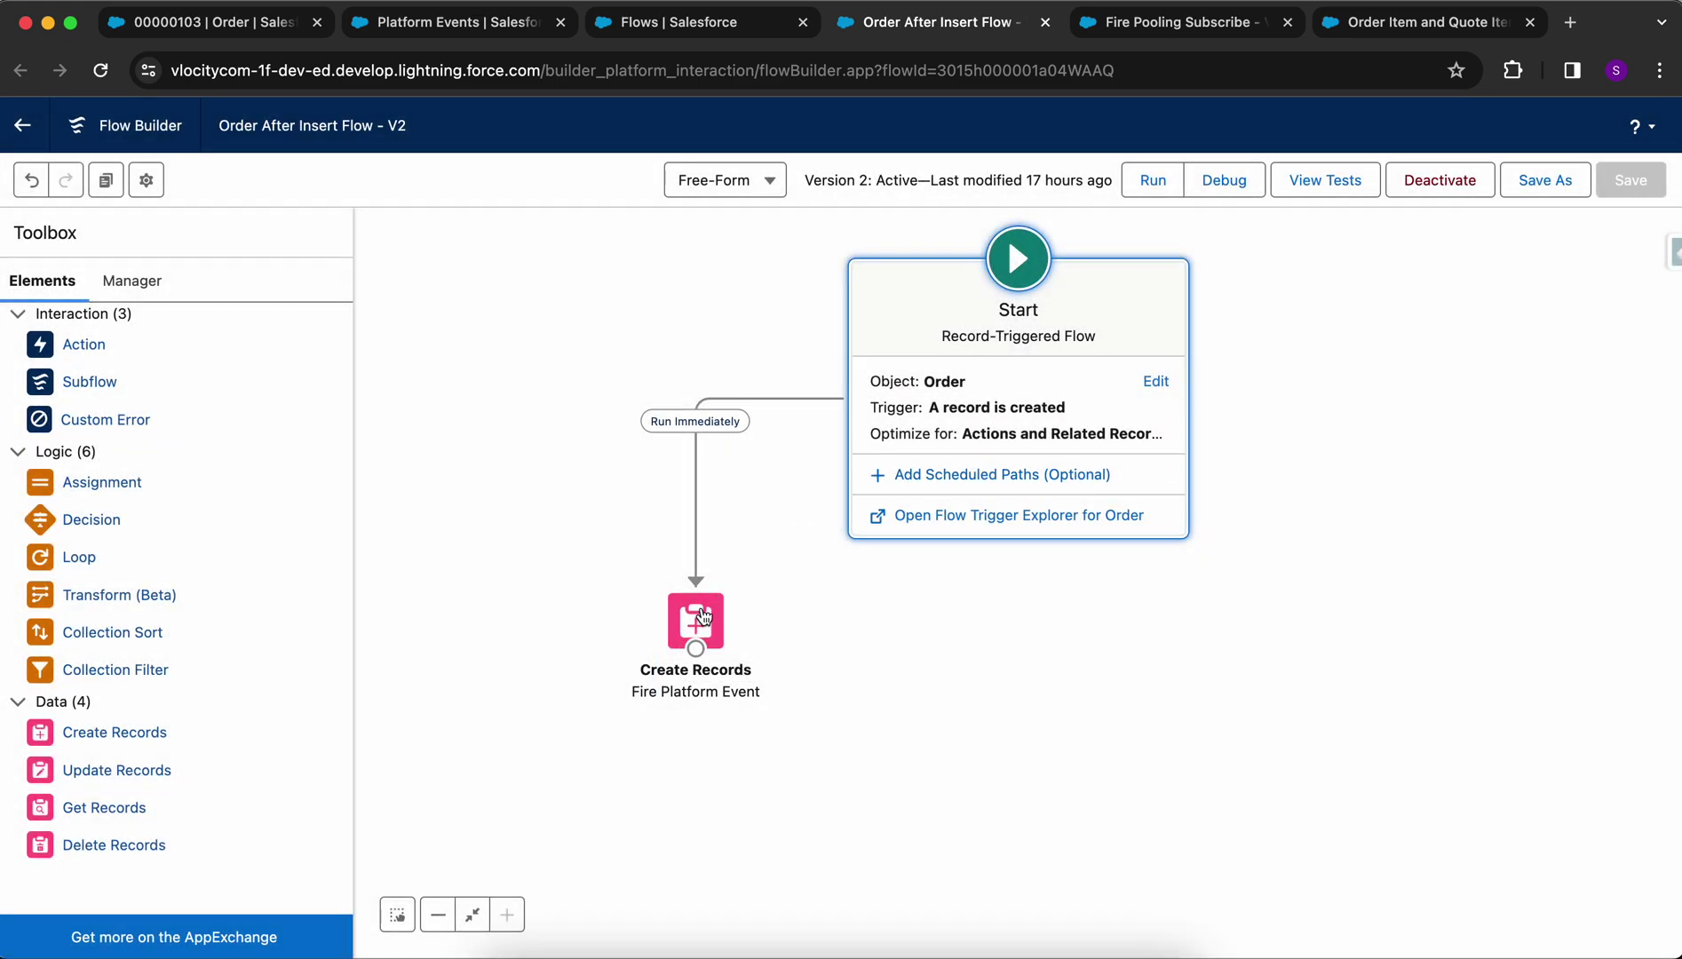
- Check the field values that the Fire Platform Event element sets for the Fire Polling Event, leaving them as they are
double_click(701, 615)
scroll(458, 495, down, 2)
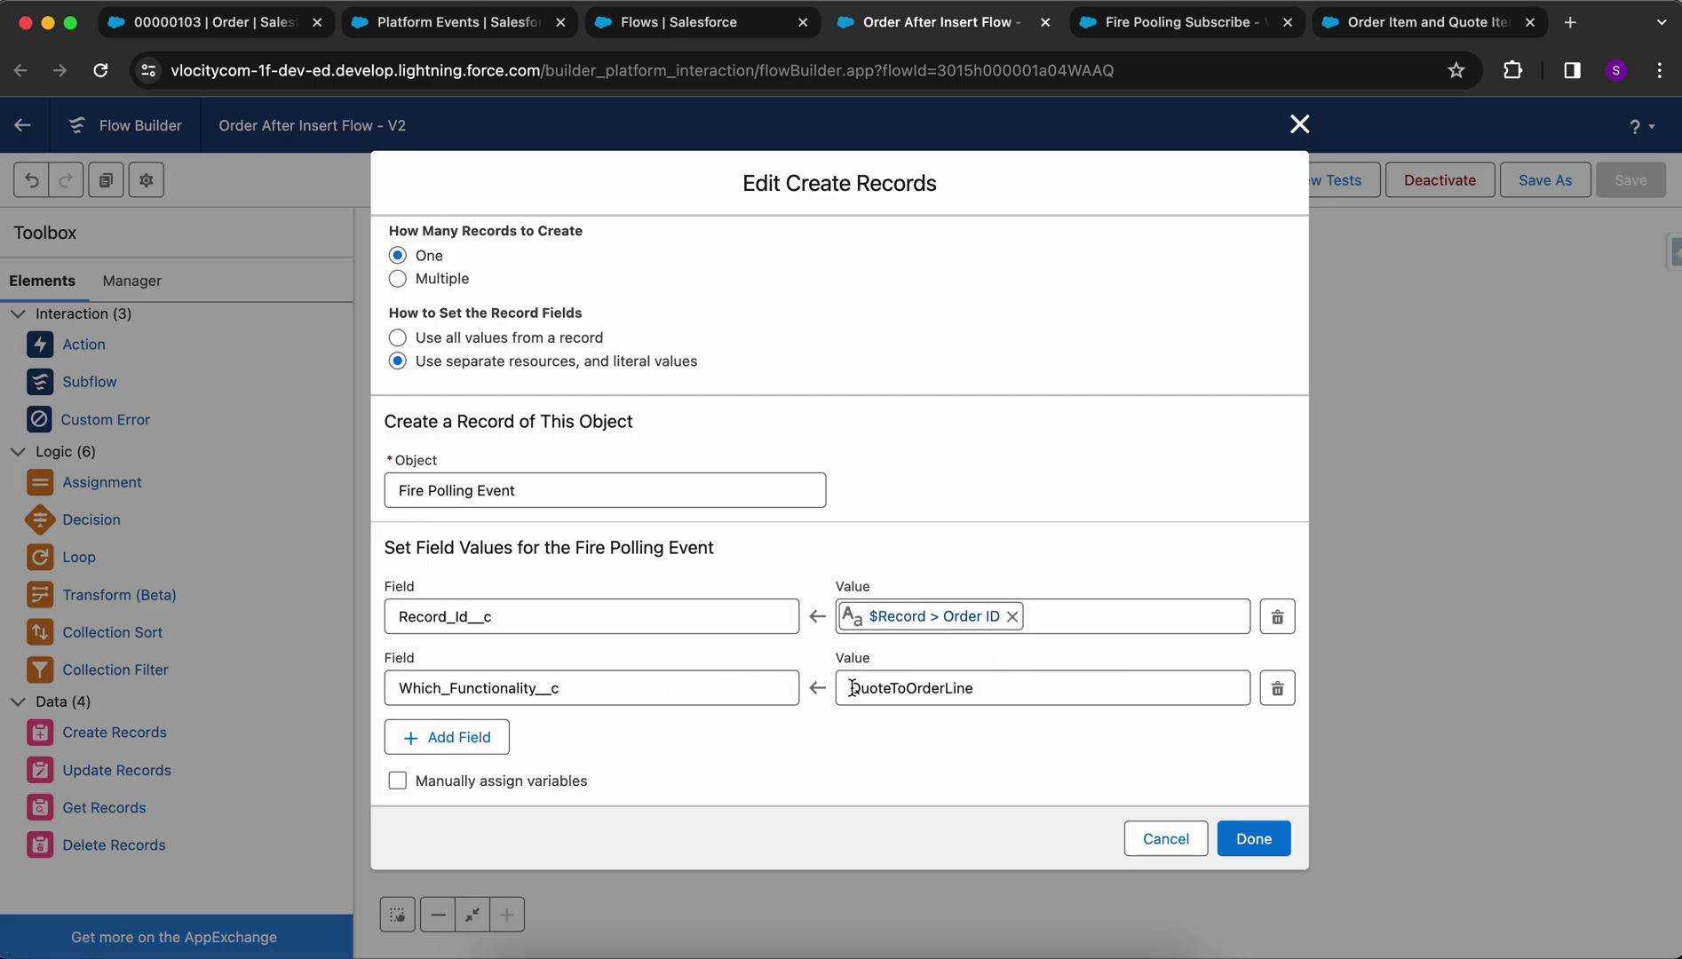
click(1148, 842)
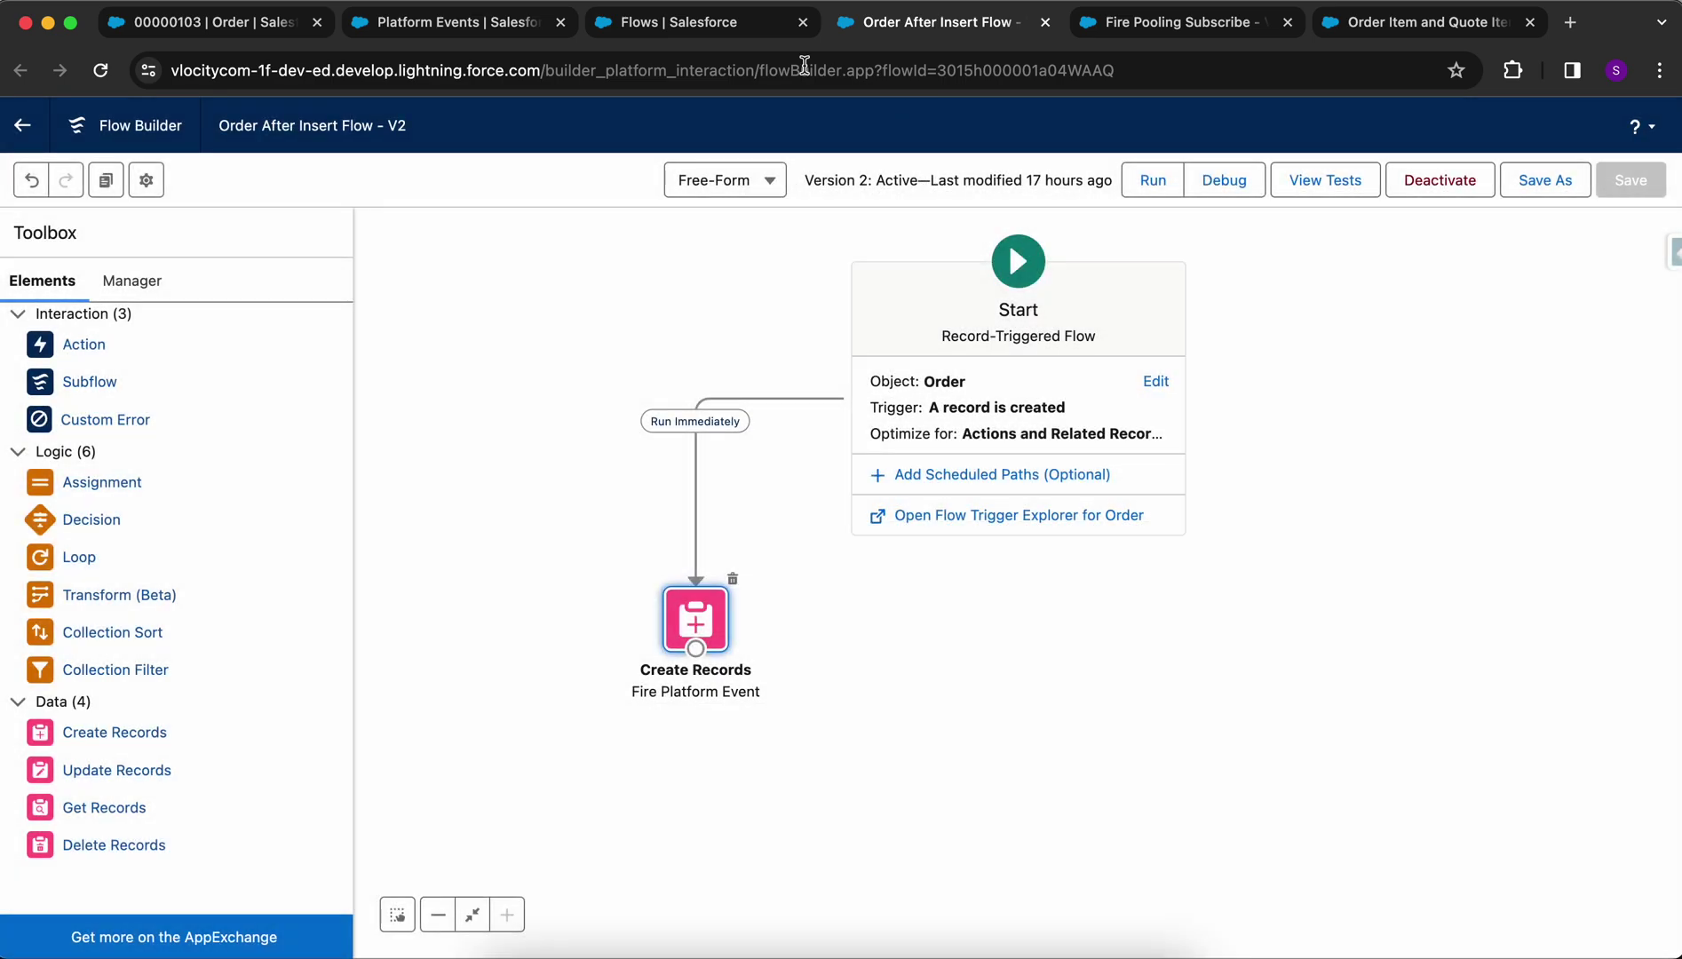
- Inspect the Check Functionality Type decision and the Call Order Item Logic Flow action's input in the Fire Pooling Subscribe flow
click(1123, 27)
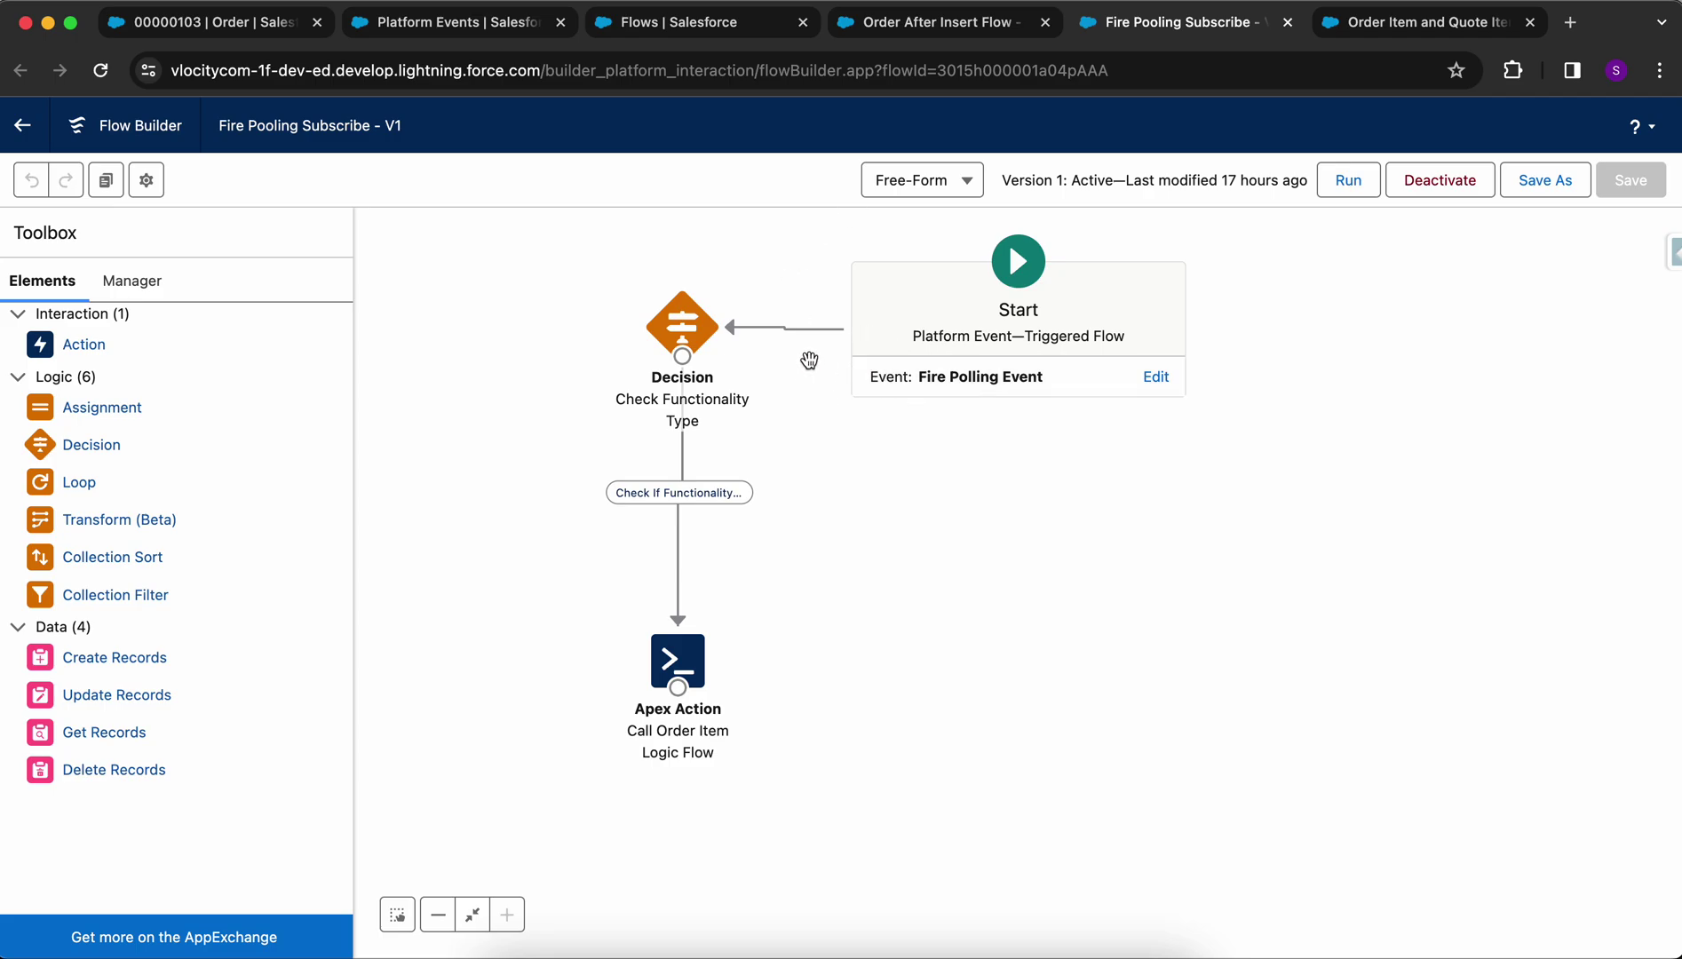
double_click(695, 329)
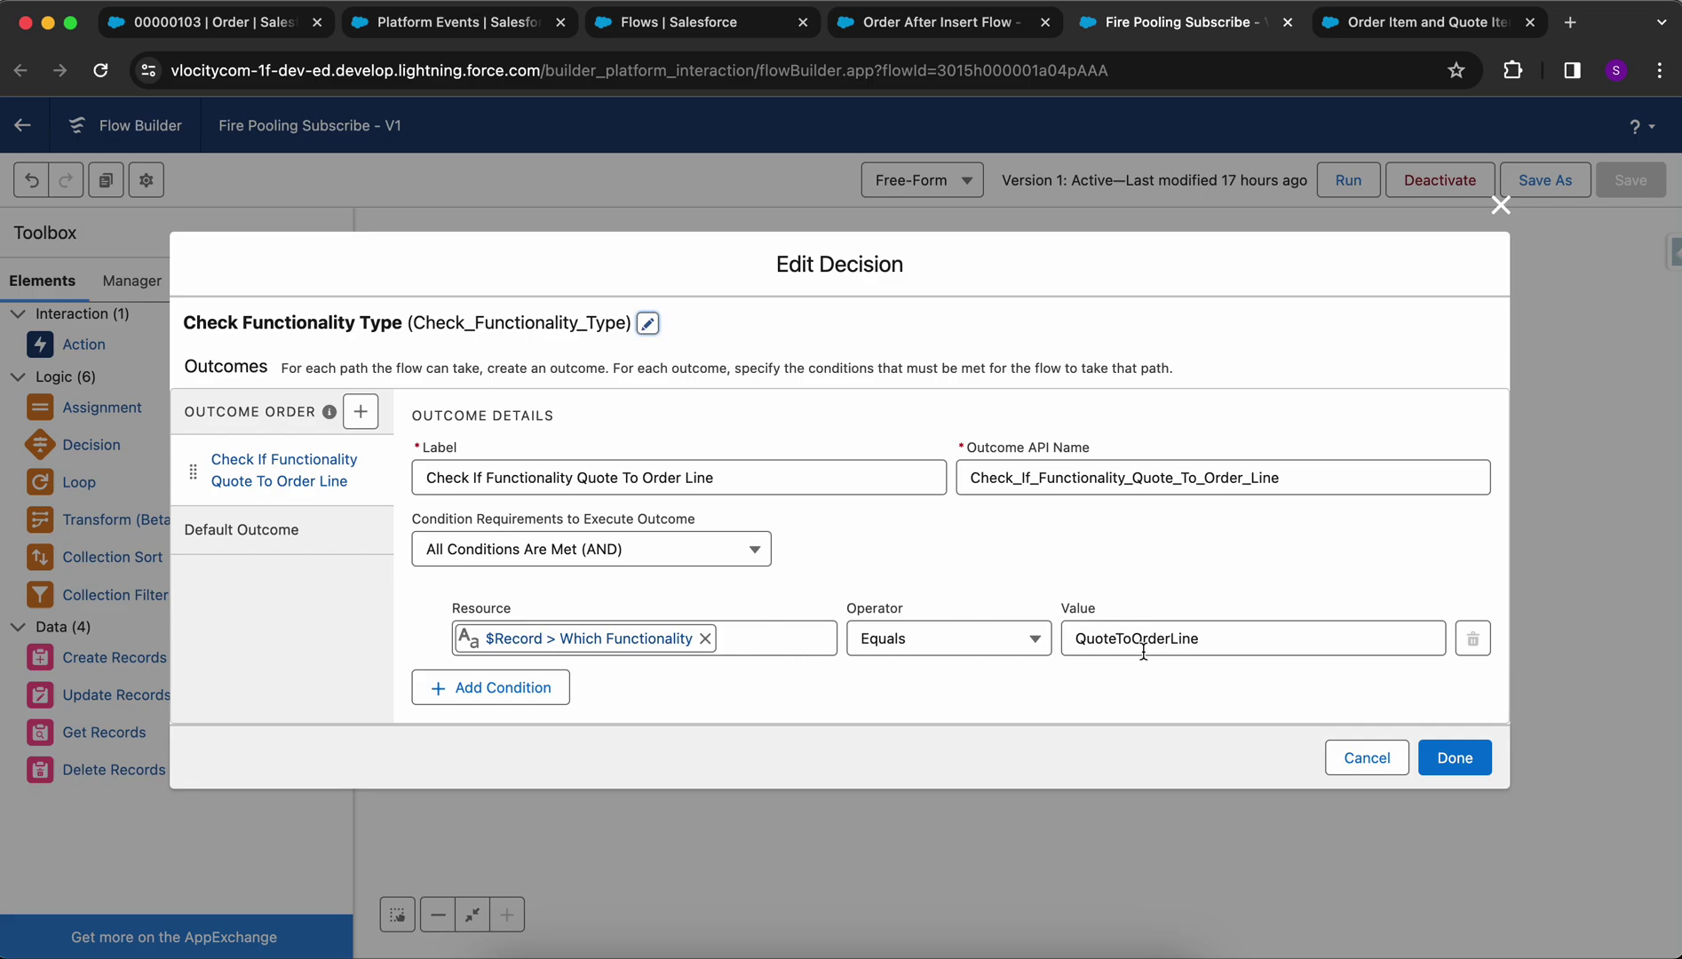
click(1367, 758)
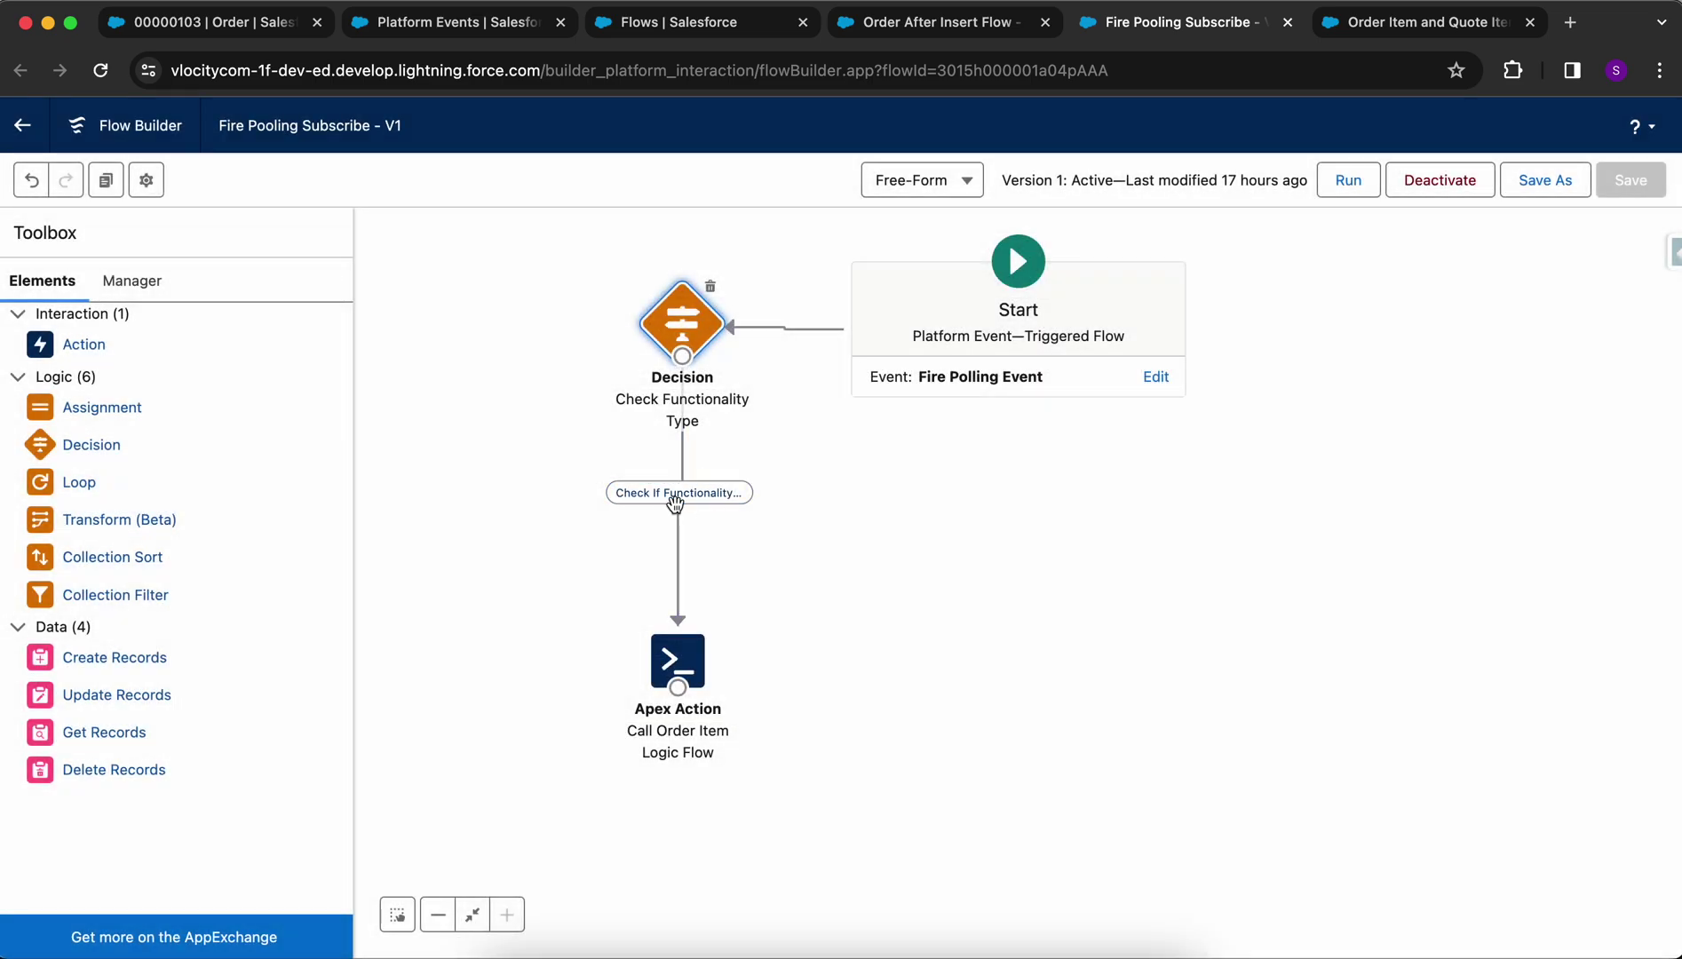
double_click(678, 662)
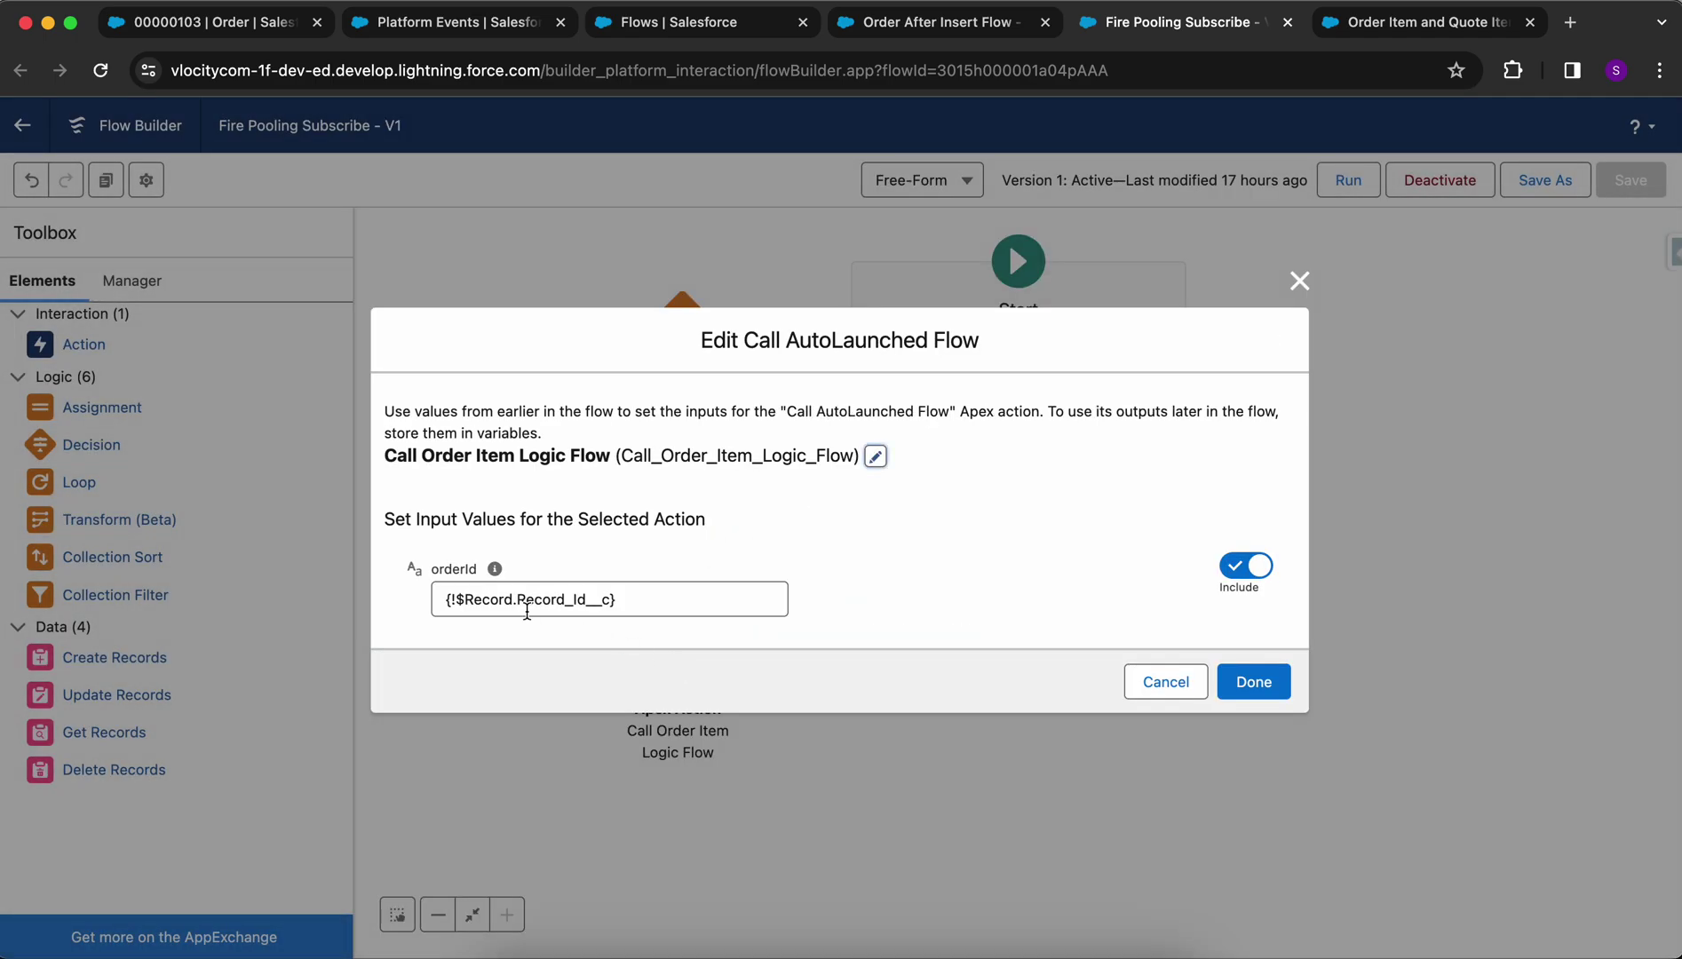
click(1155, 682)
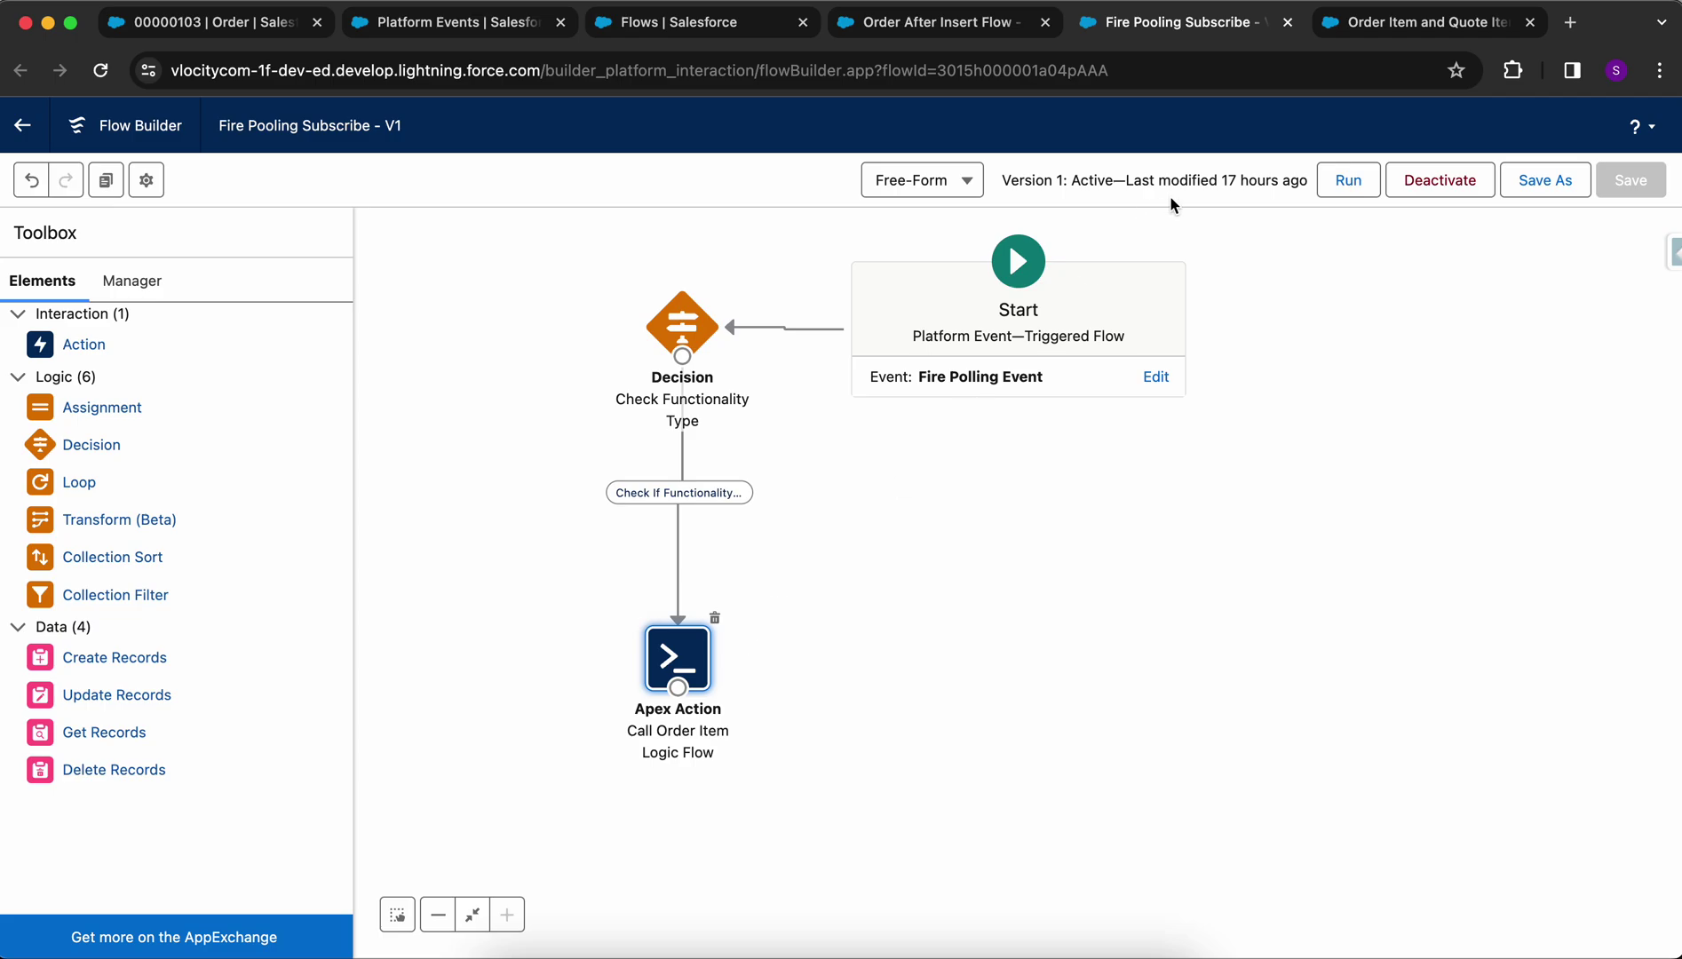
- Switch to the Developer Console and examine the invocable method in CallApexFromFlow, including its orderId parameter and the flow interview it creates
click(529, 39)
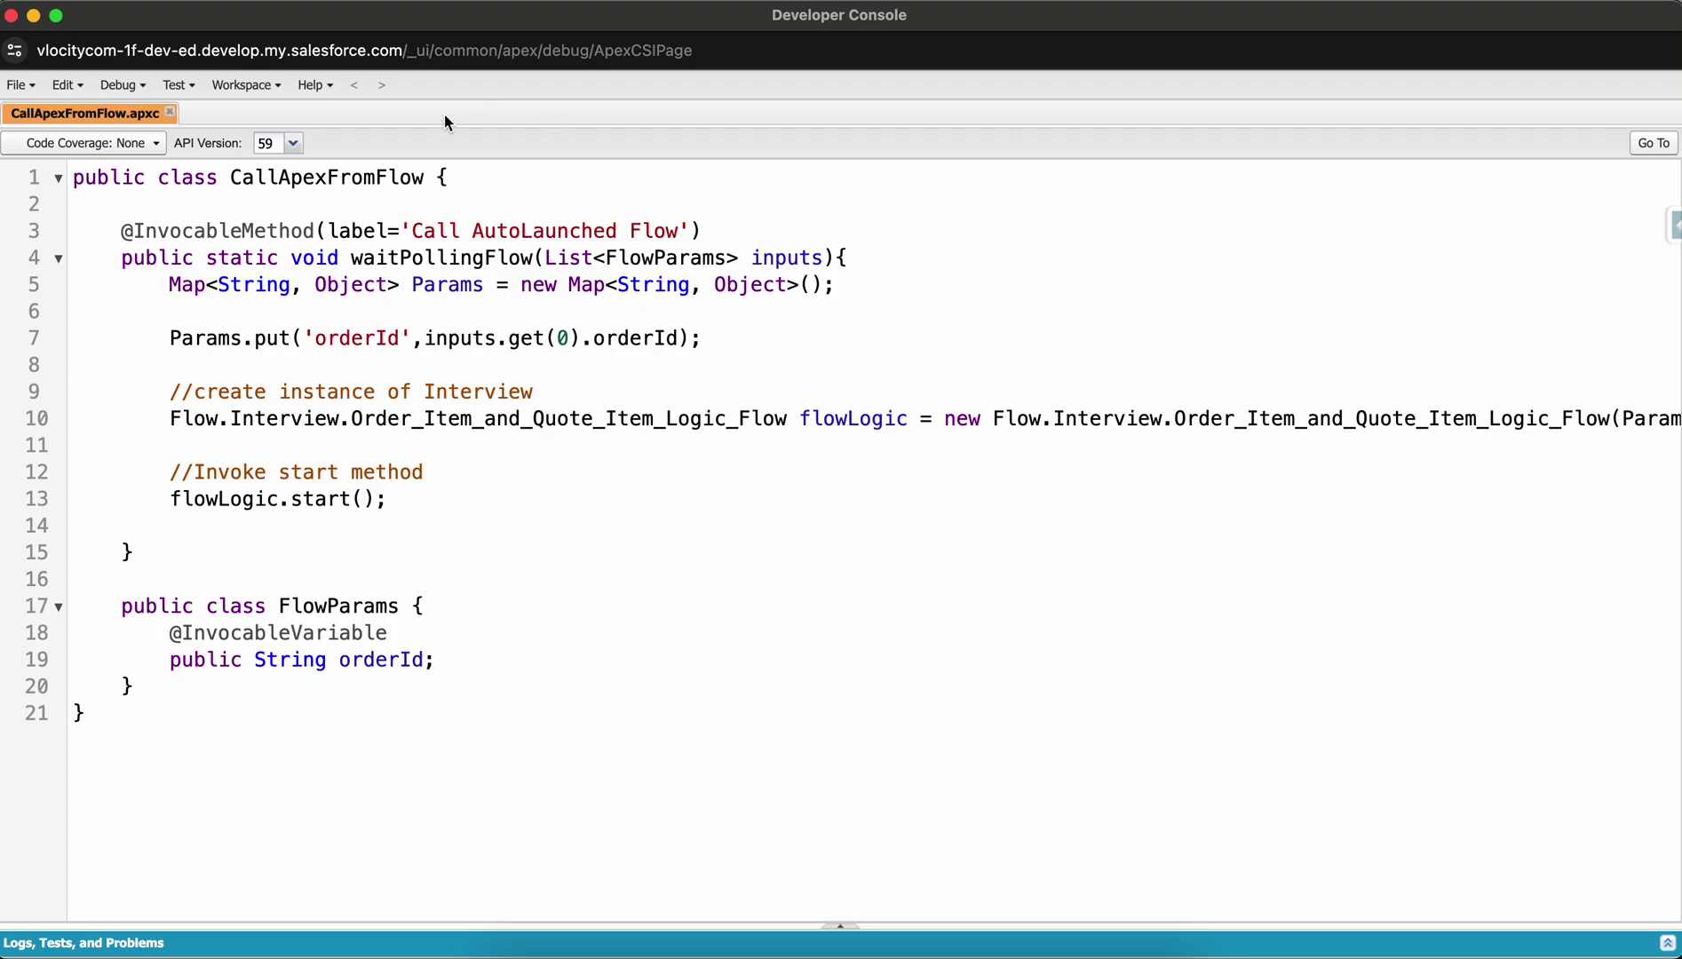
click(463, 178)
double_click(206, 232)
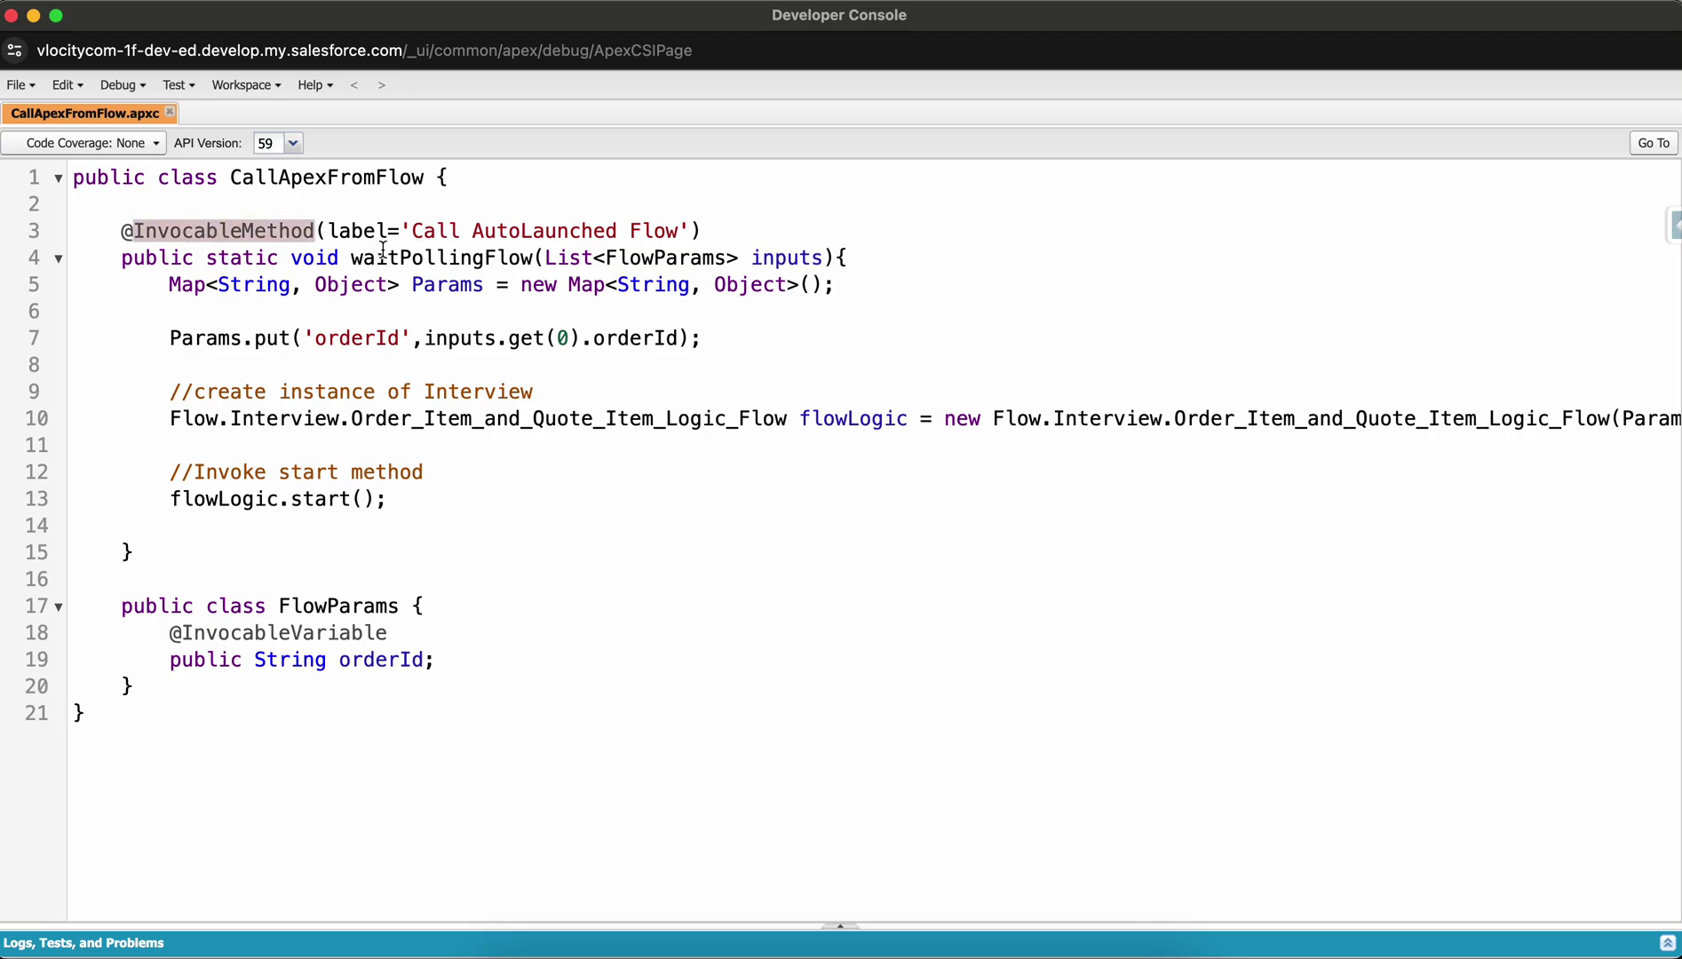
scroll(388, 306, right, 1)
scroll(388, 311, left, 1)
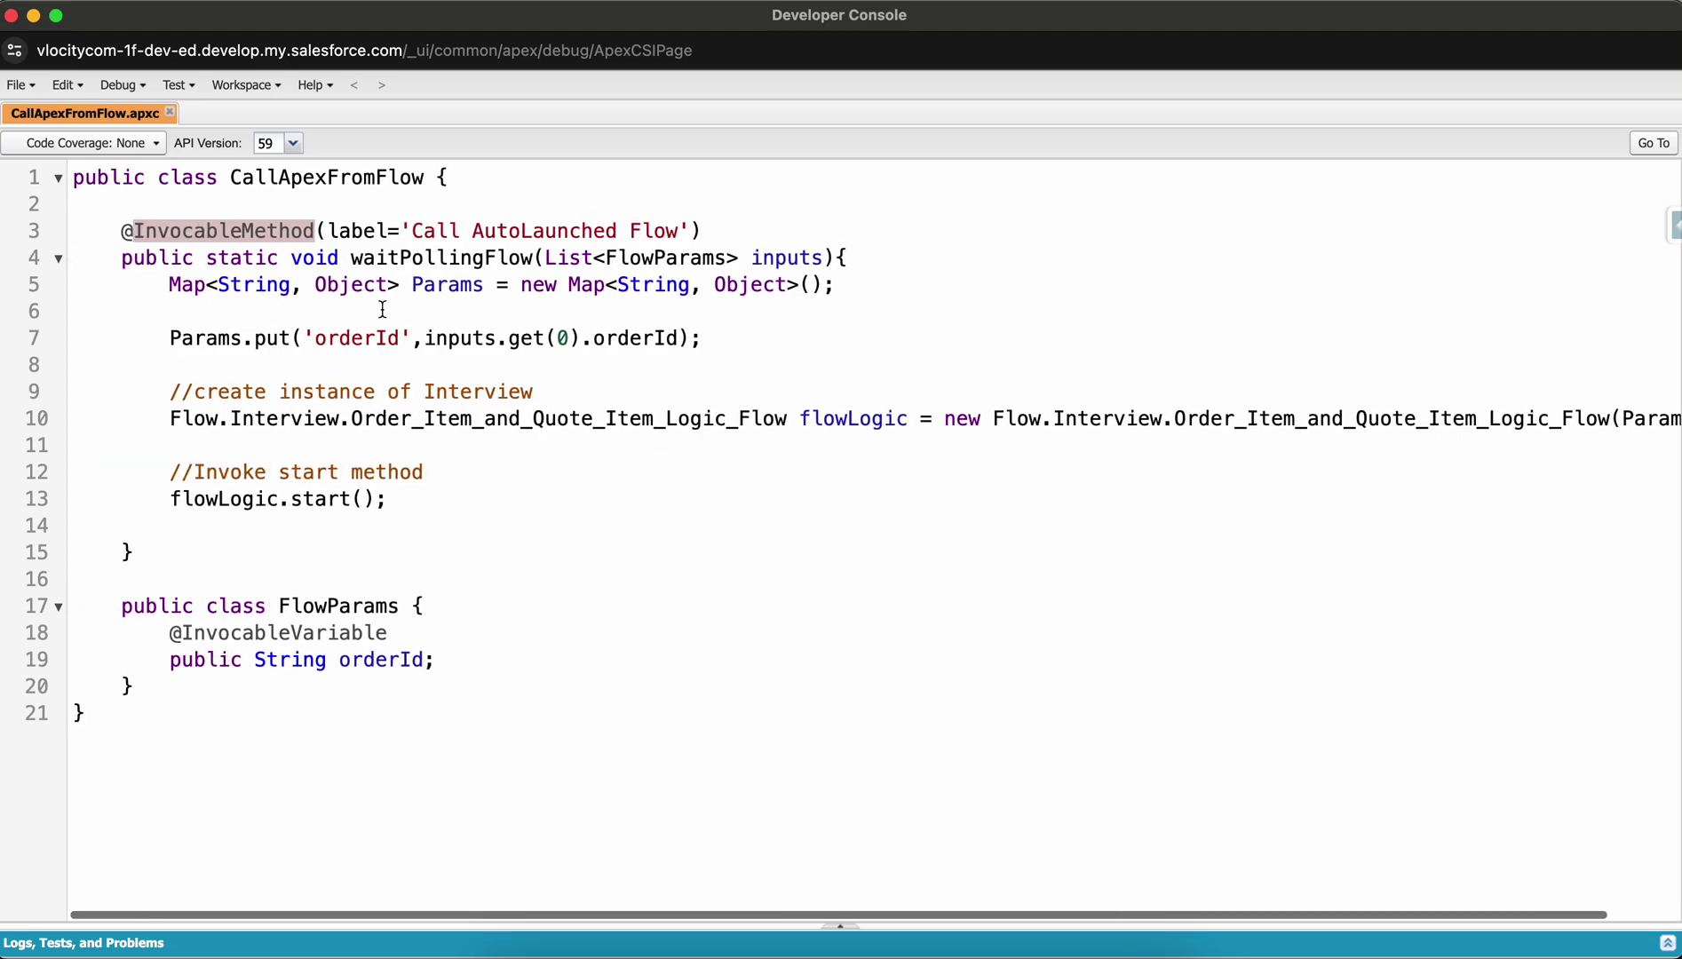
double_click(452, 415)
scroll(639, 485, right, 2)
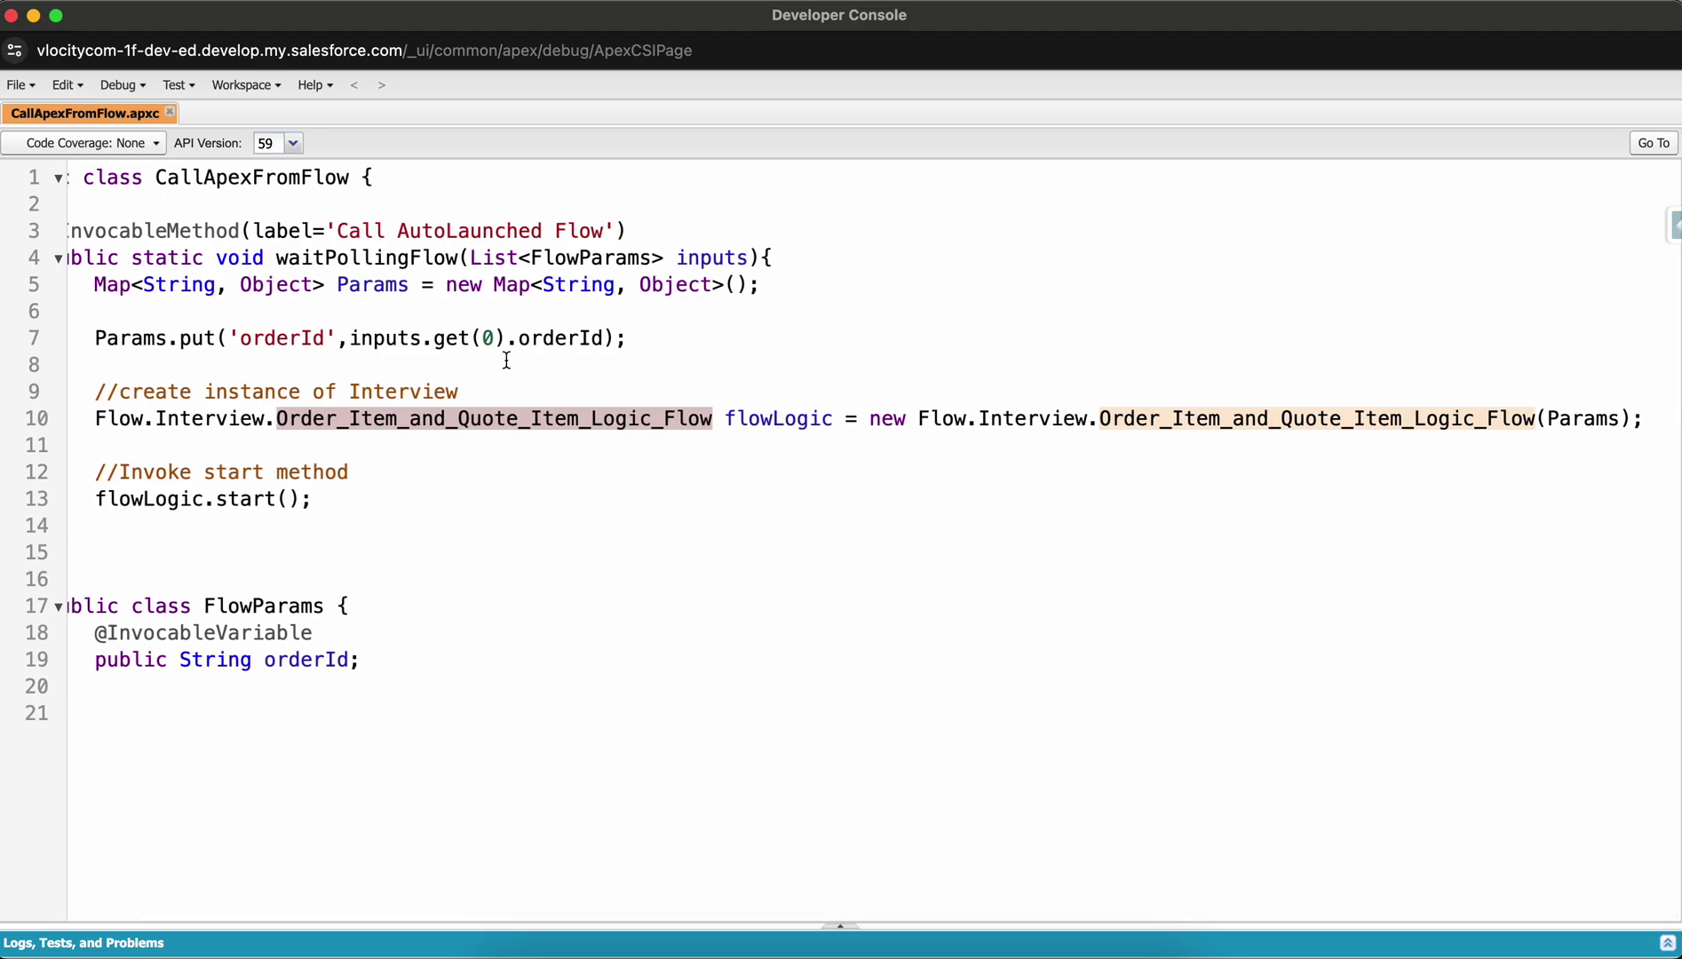
scroll(507, 360, left, 2)
double_click(360, 338)
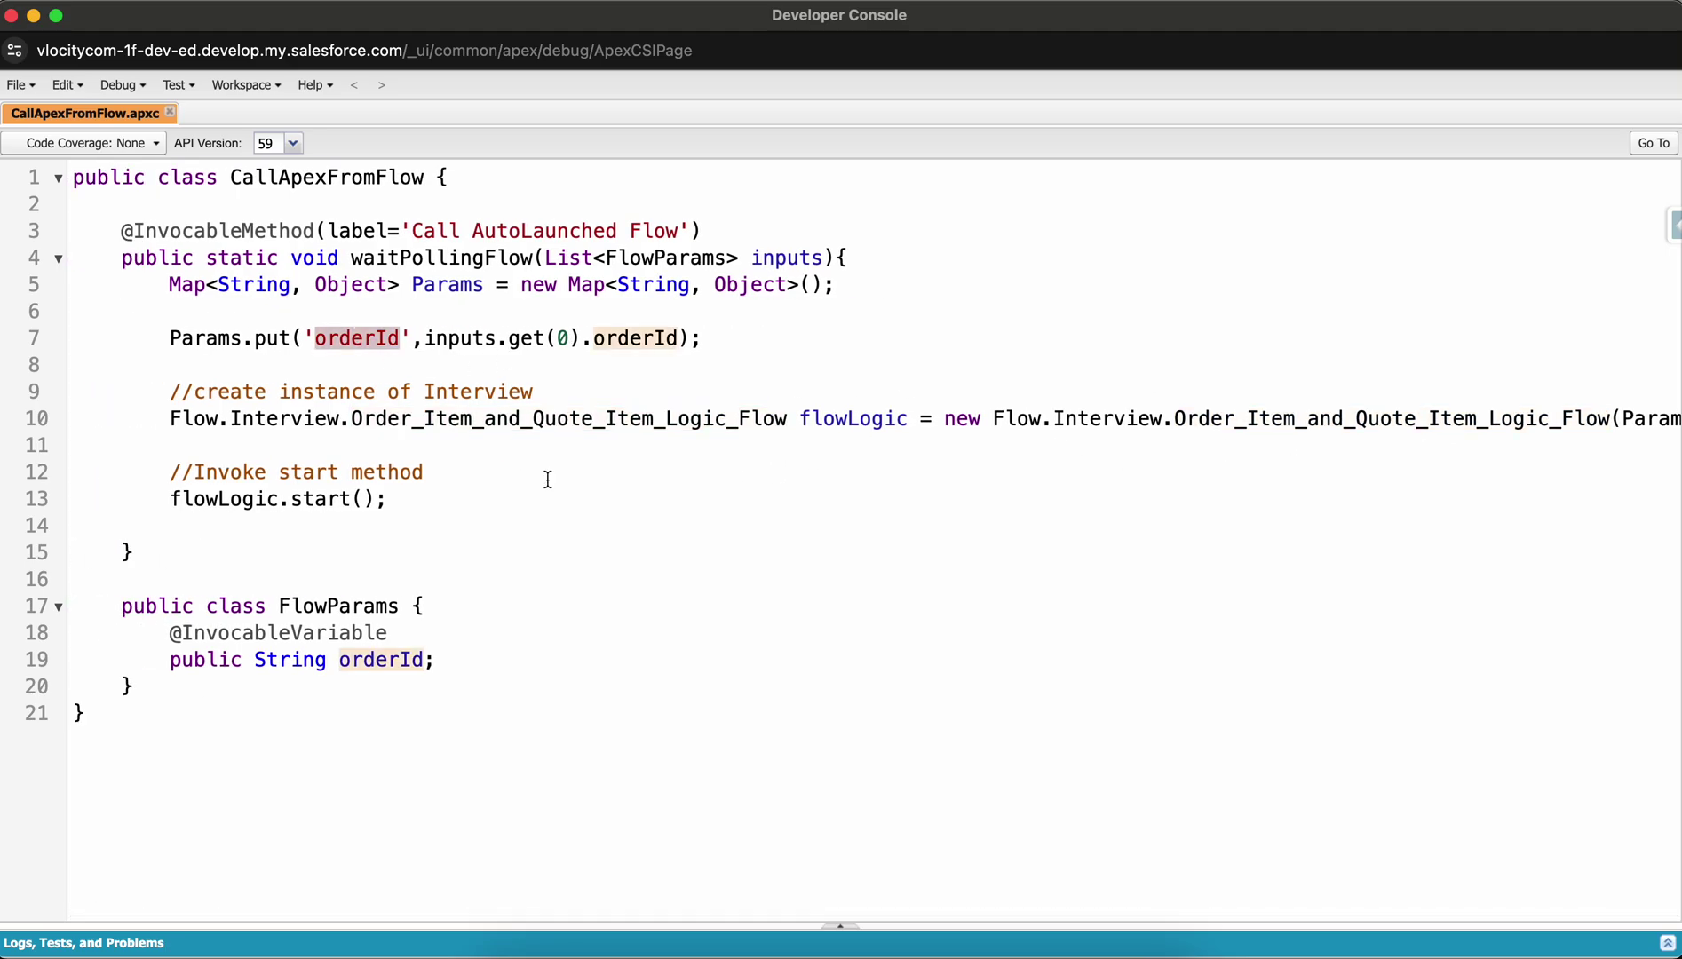
- Examine the InvocableVariable in the FlowParams class and the Order_Item_and_Quote_Item_Logic_Flow reference in the code
click(779, 243)
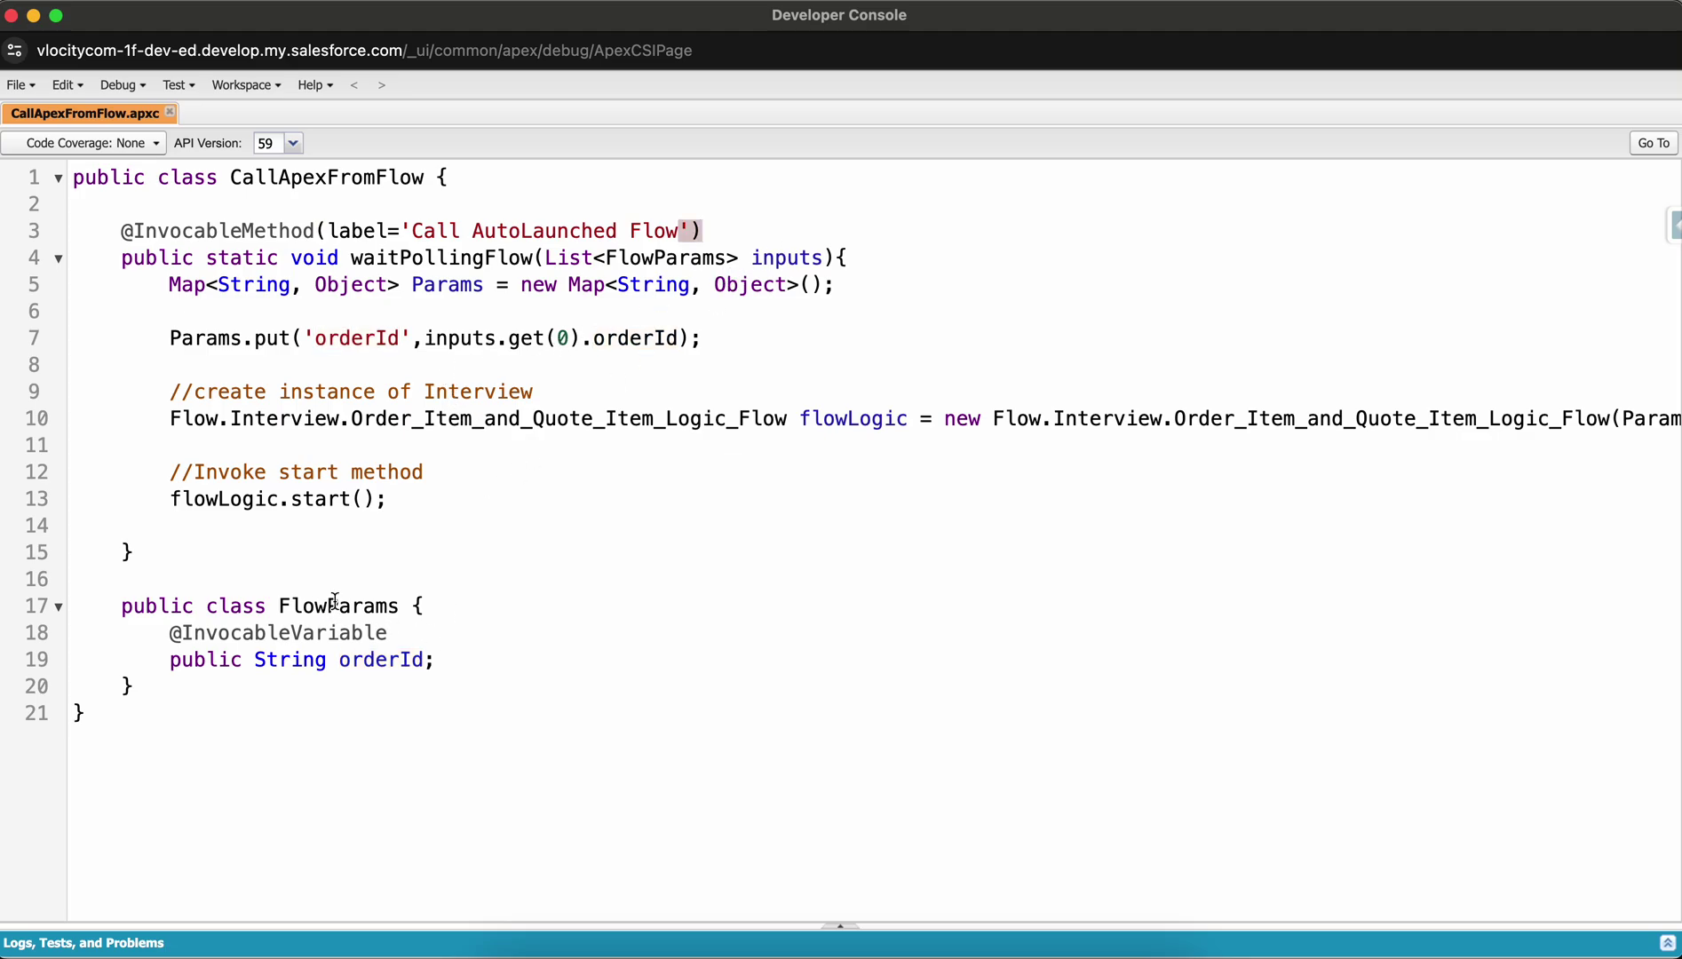
double_click(211, 633)
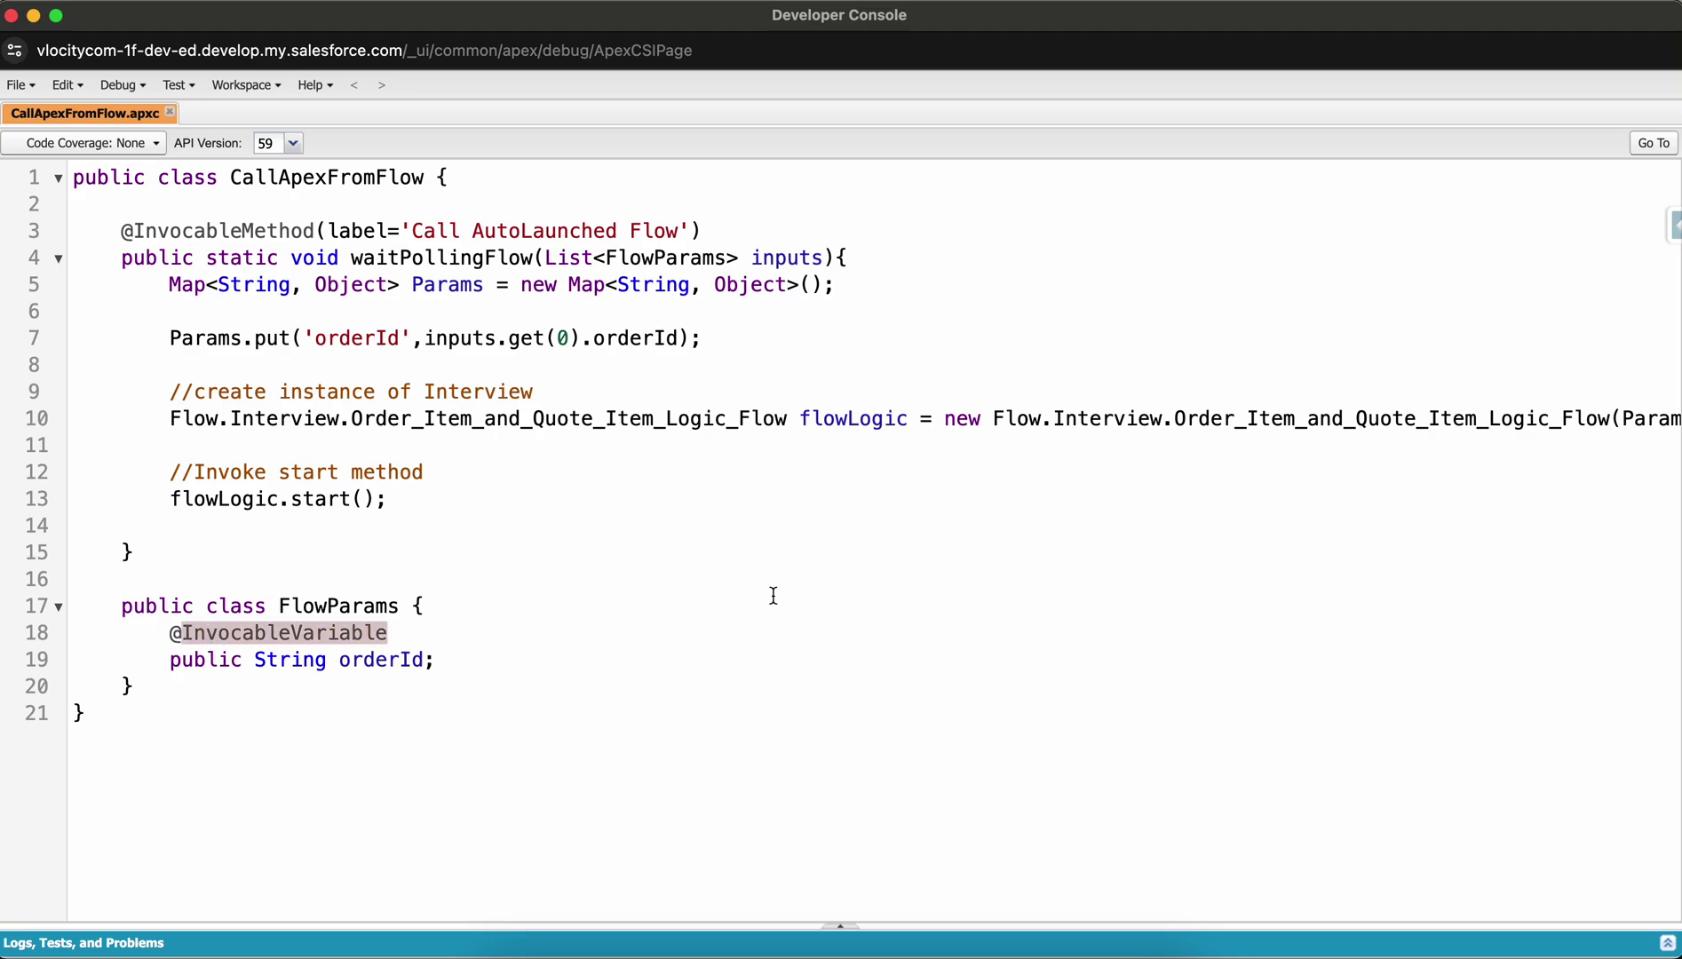
scroll(788, 592, right, 2)
scroll(788, 591, left, 2)
double_click(503, 419)
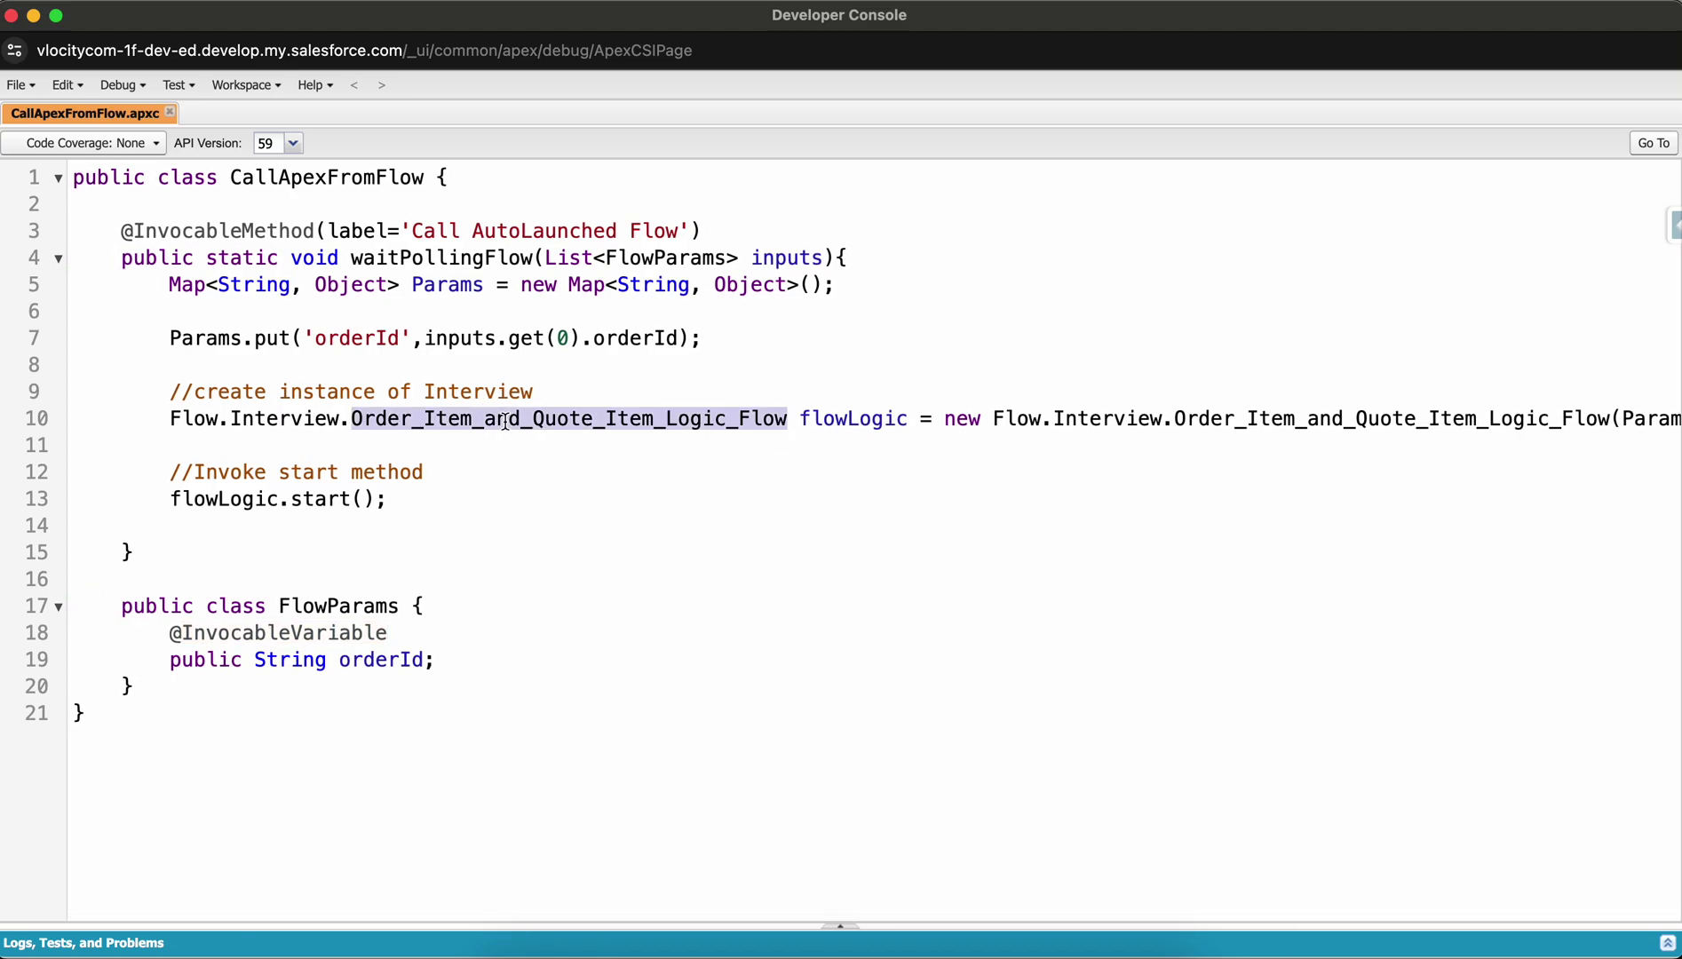
- Switch back to the browser and view the layout of the Order Item and Quote Item Logic Flow
key(ctrl+Up)
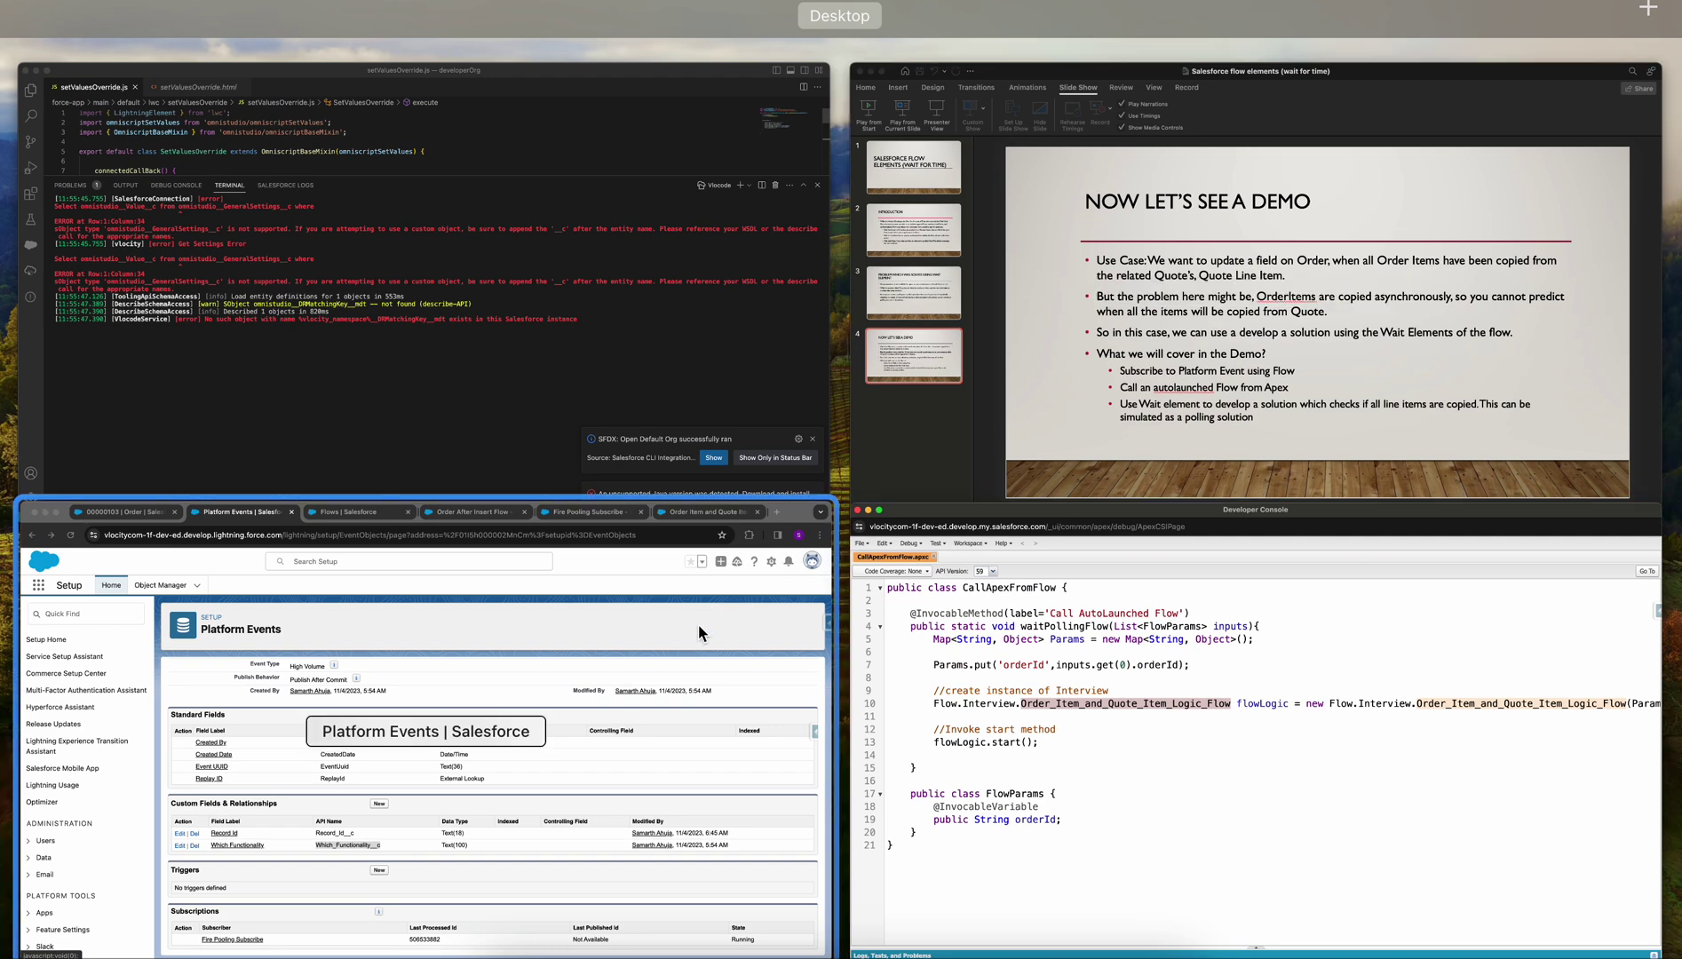
click(698, 625)
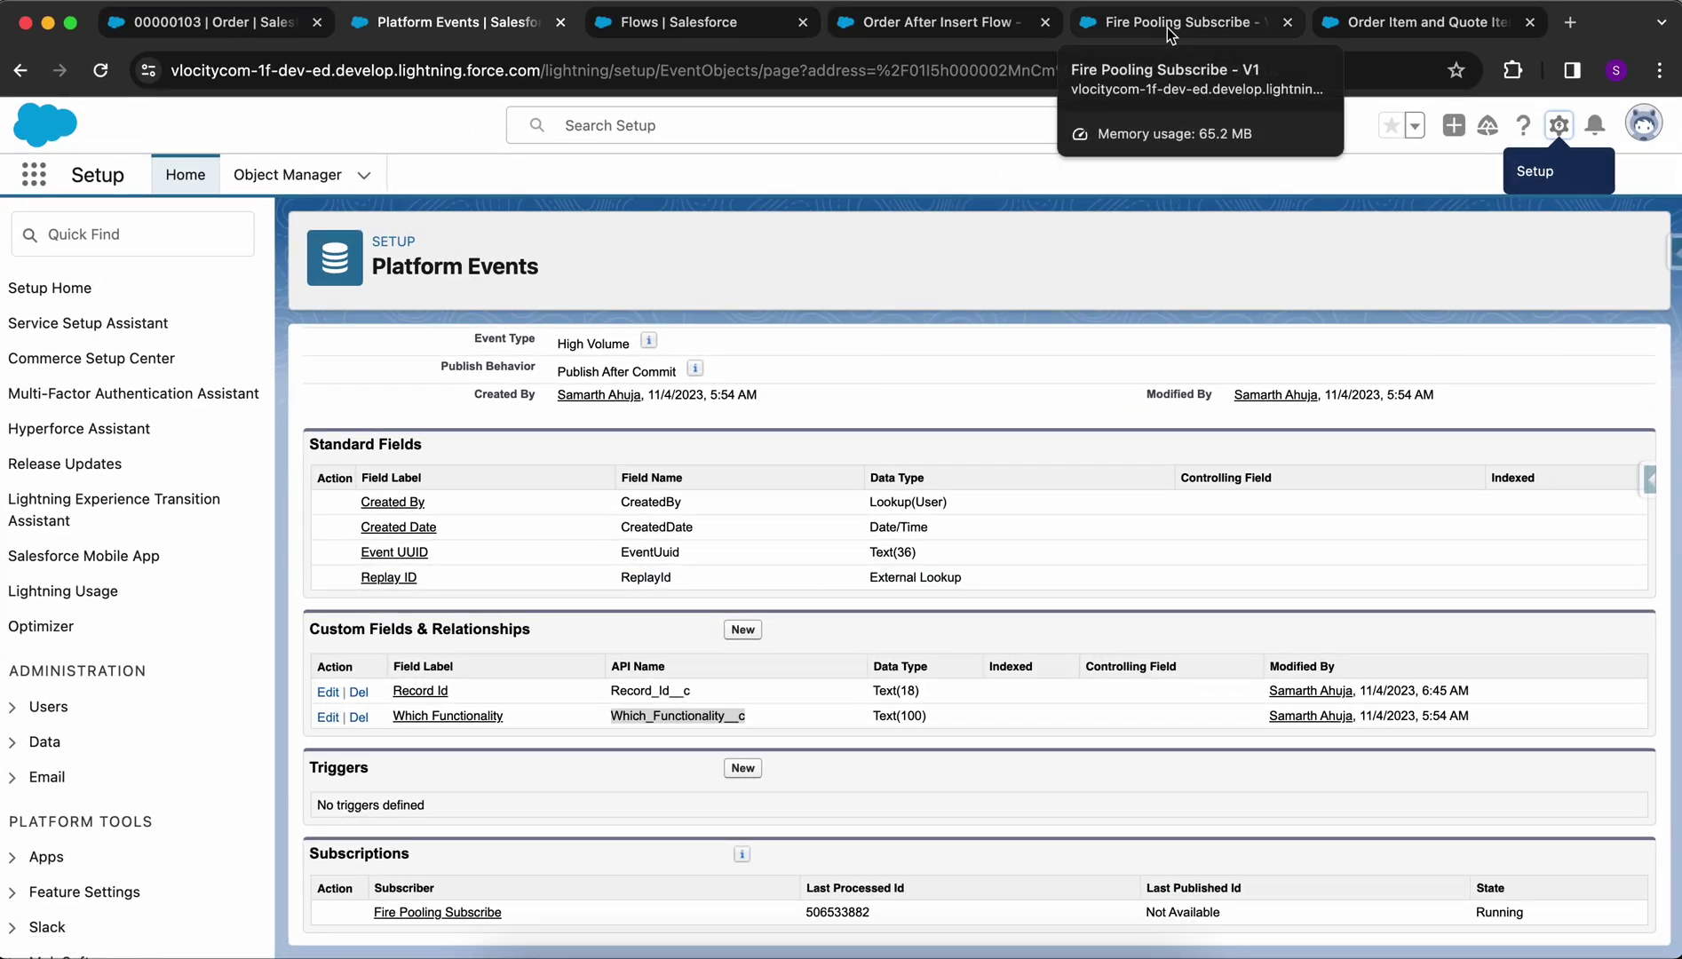
click(1169, 34)
click(1382, 24)
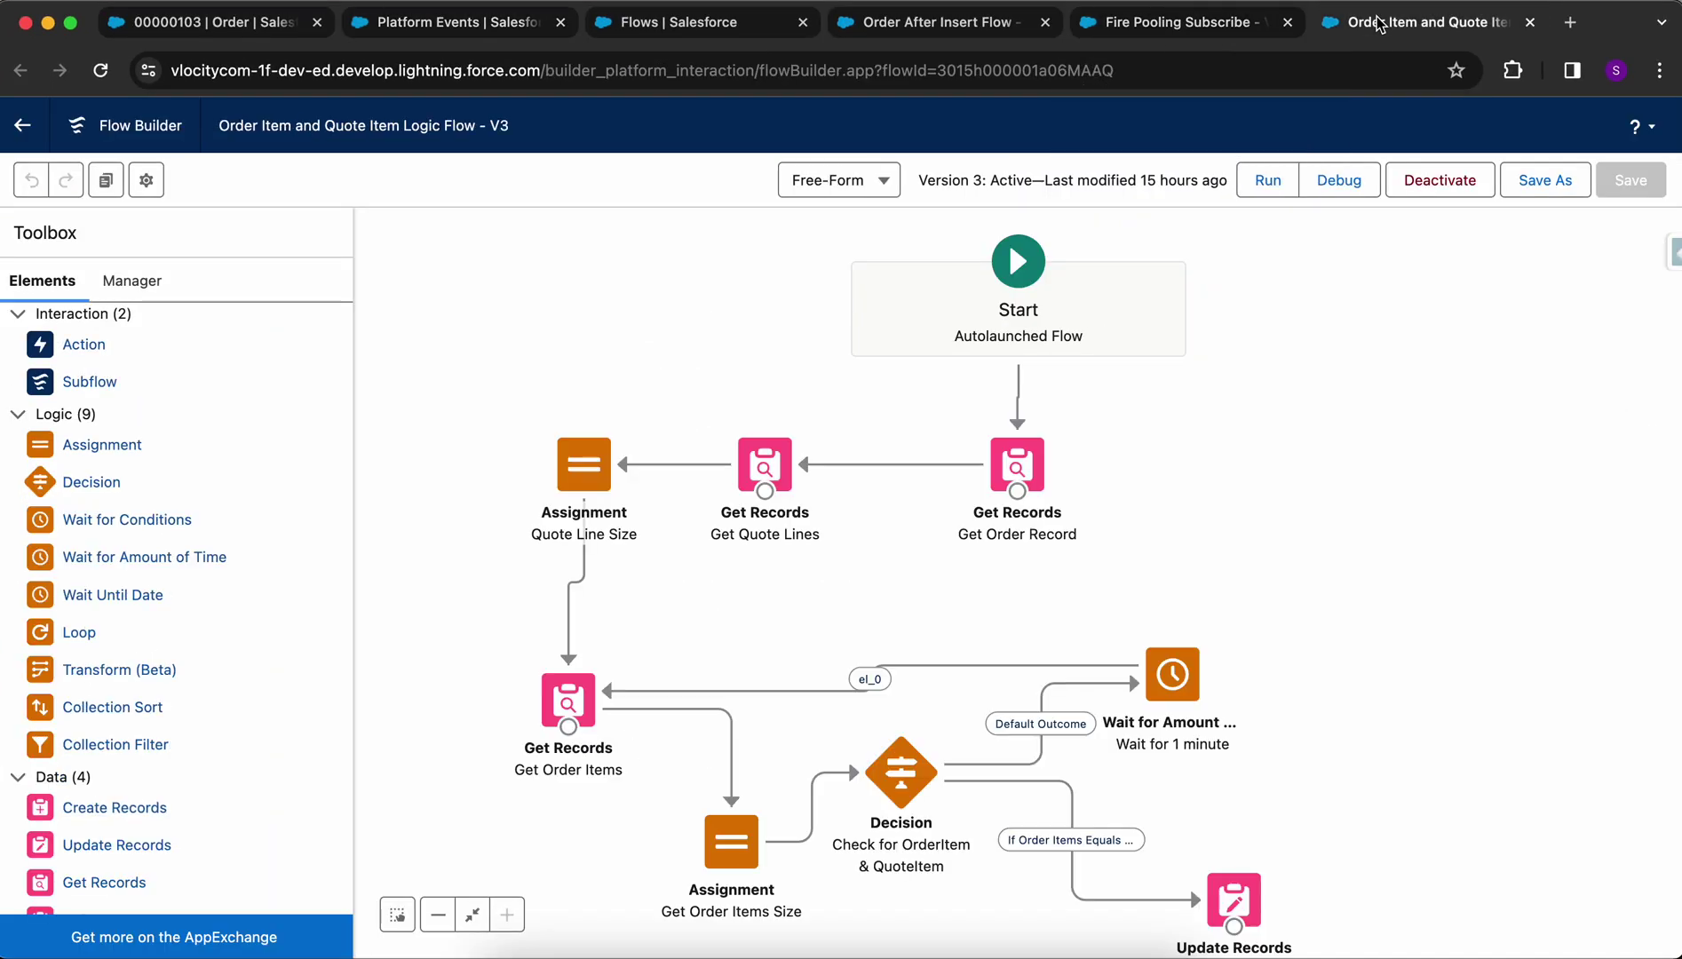
scroll(1190, 480, down, 2)
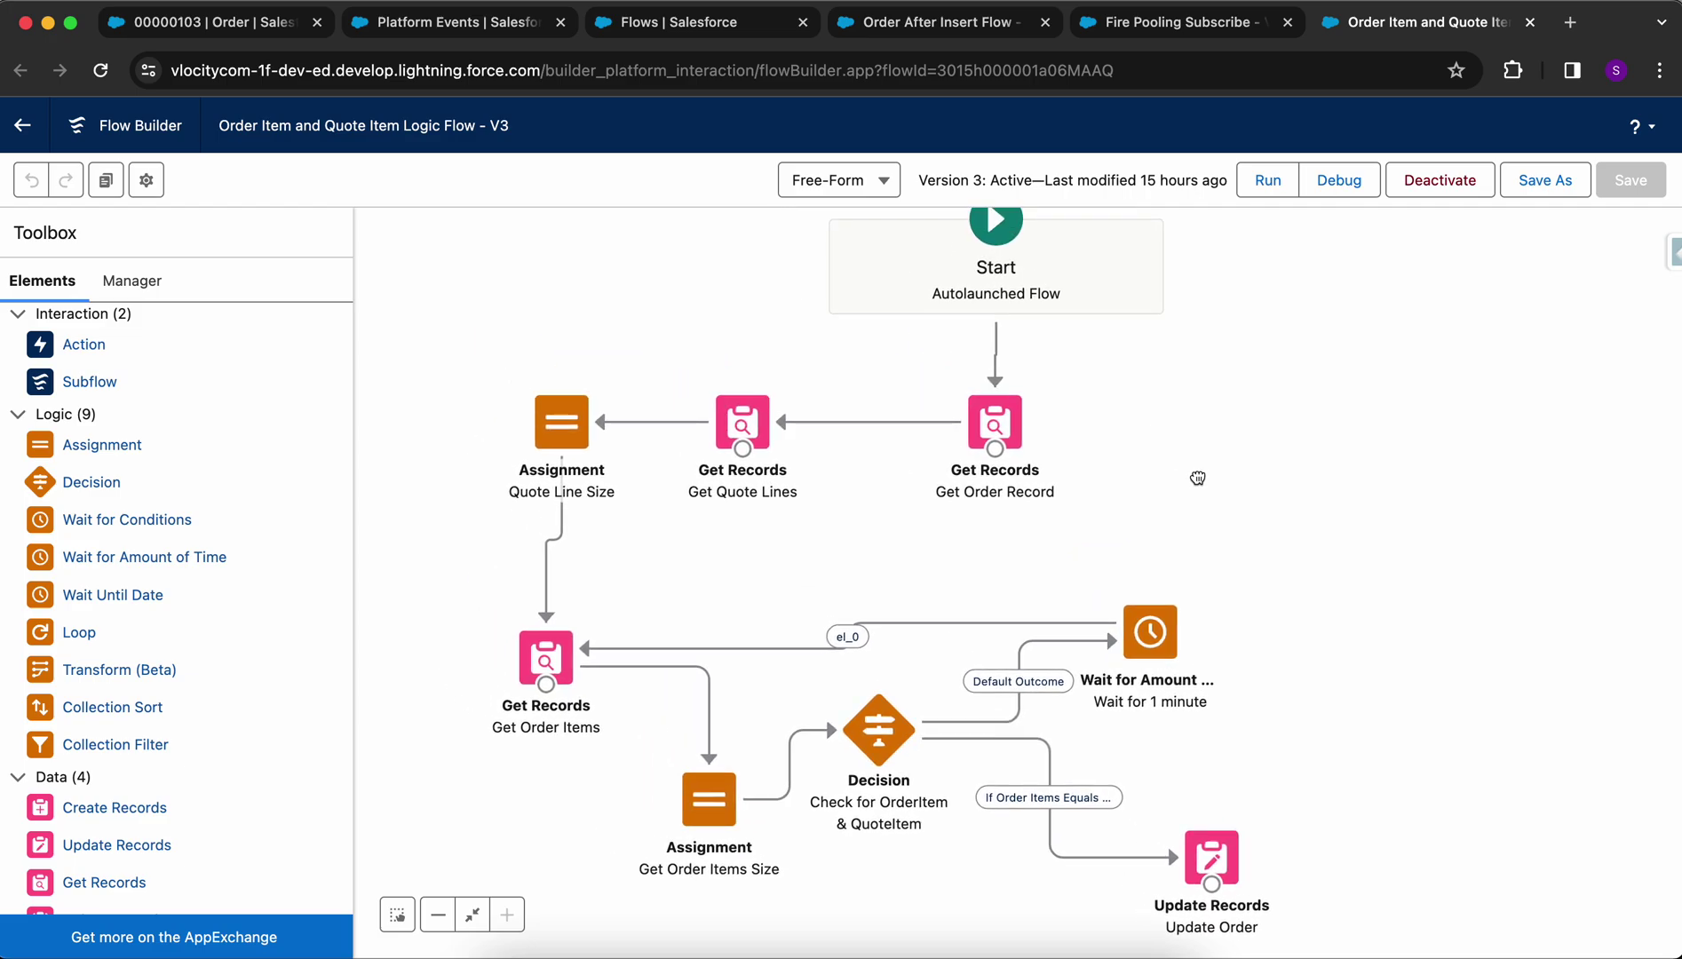
- Examine the Get Order Record element's Id filter on orderId and its record storage options
drag(1196, 477, 1200, 511)
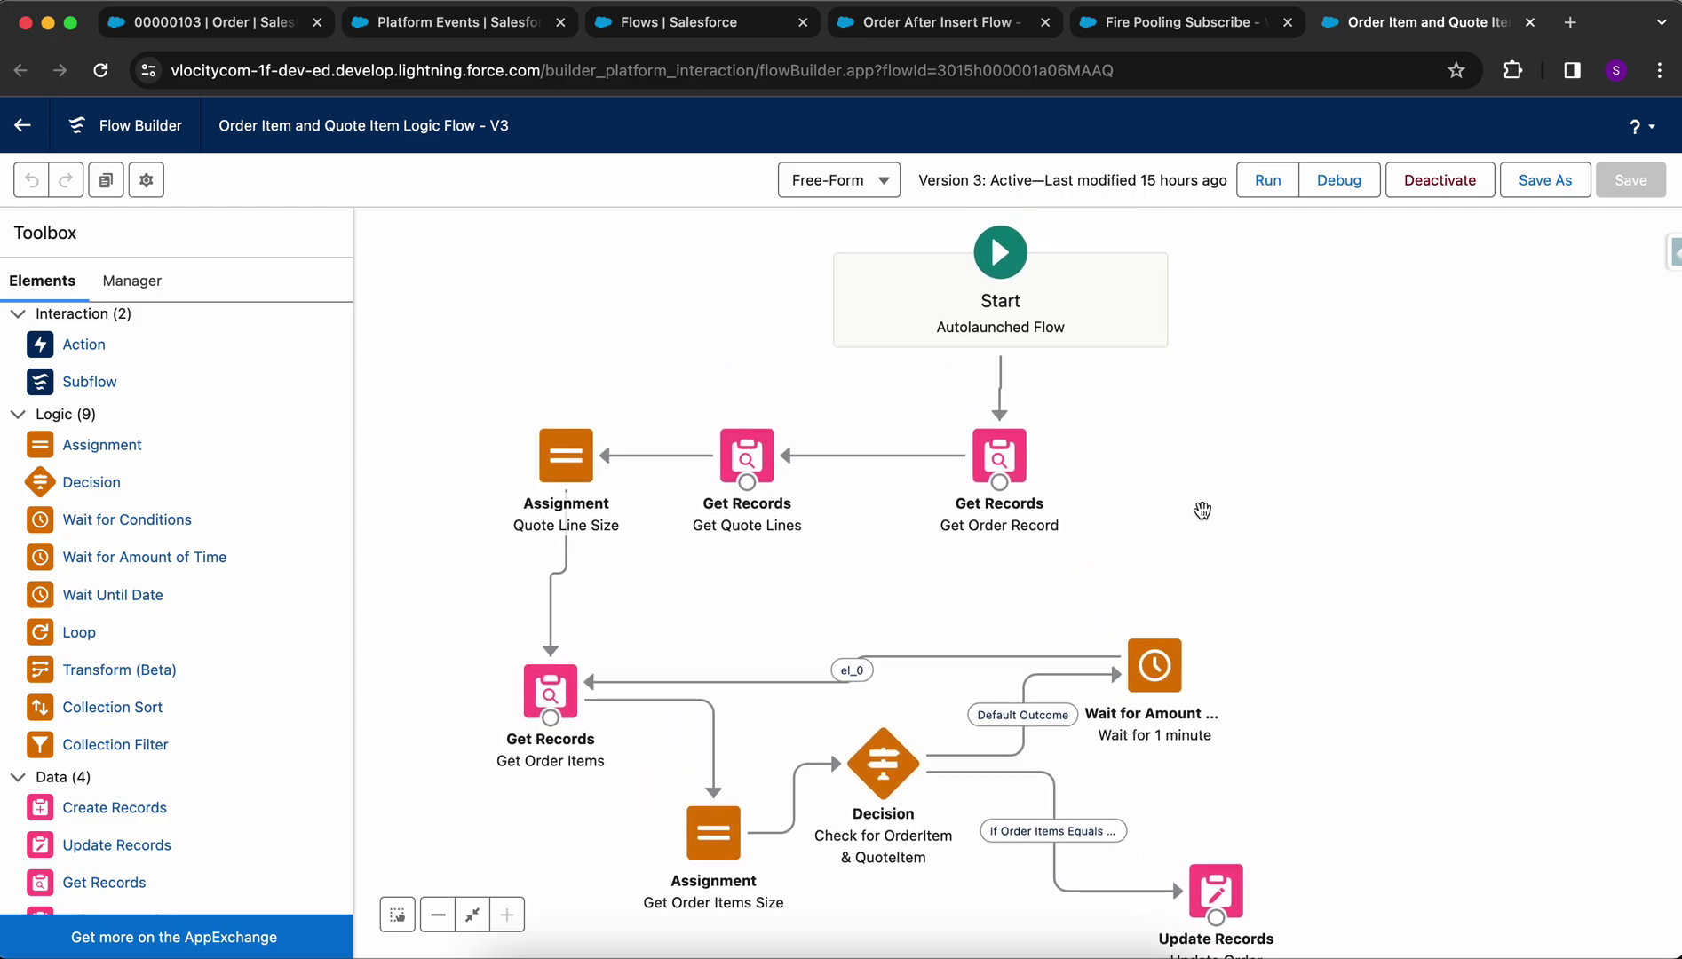
double_click(1002, 450)
scroll(844, 489, down, 3)
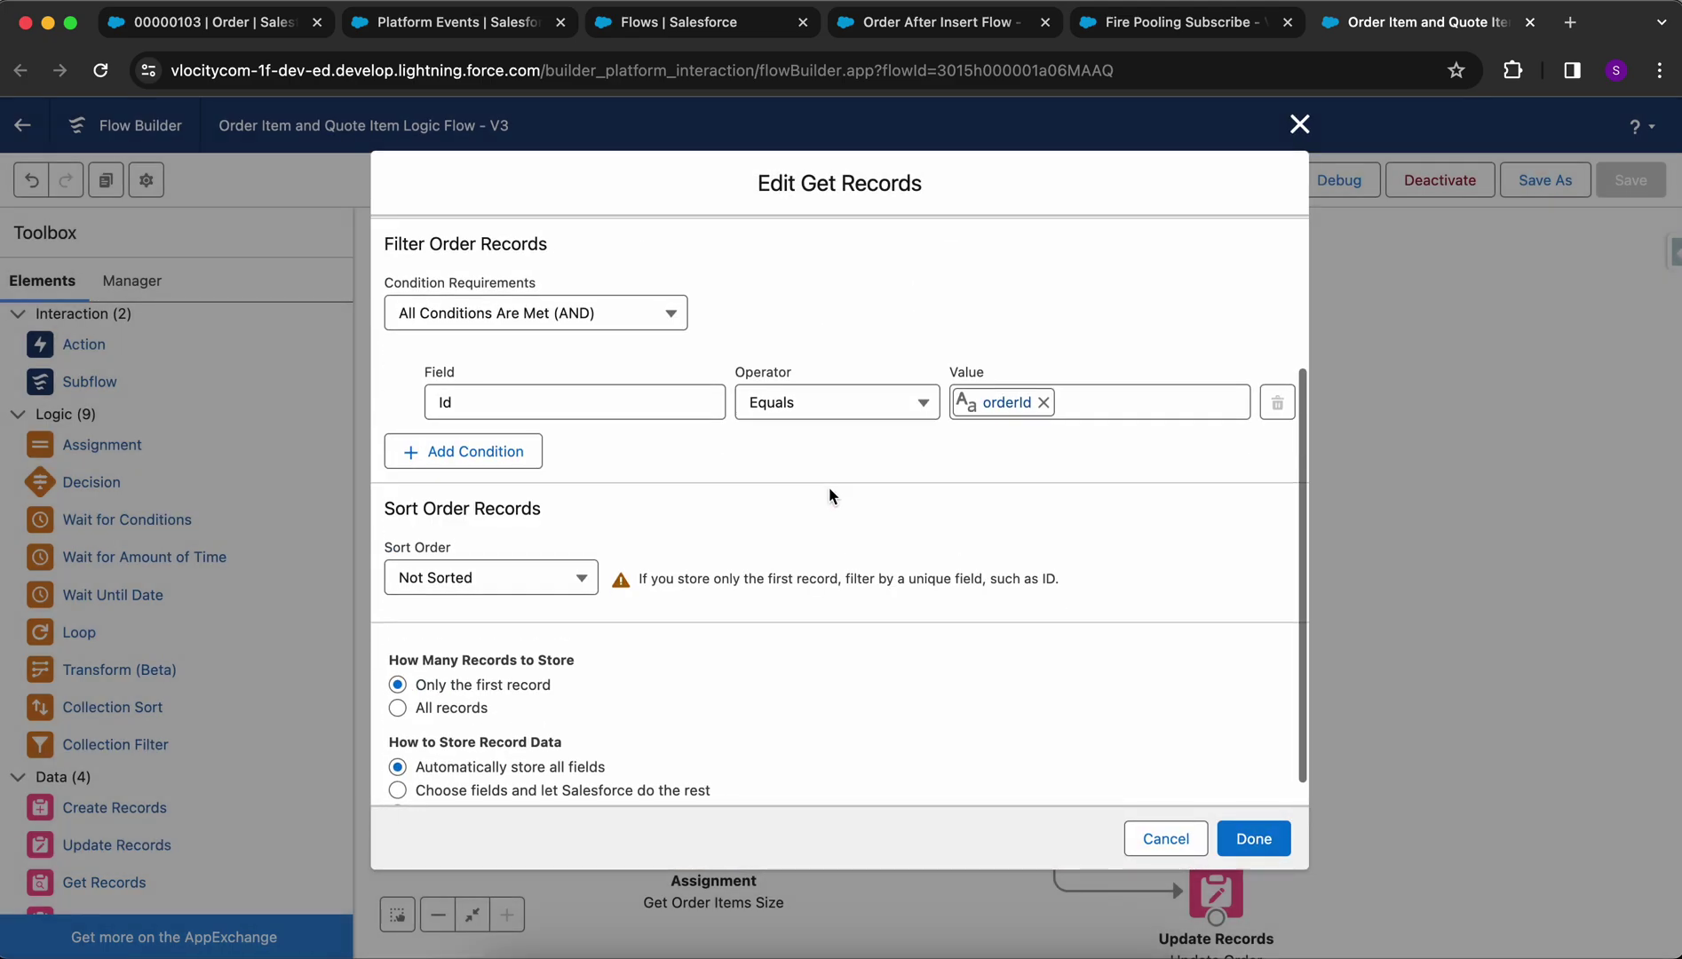
scroll(638, 470, up, 2)
scroll(567, 680, down, 3)
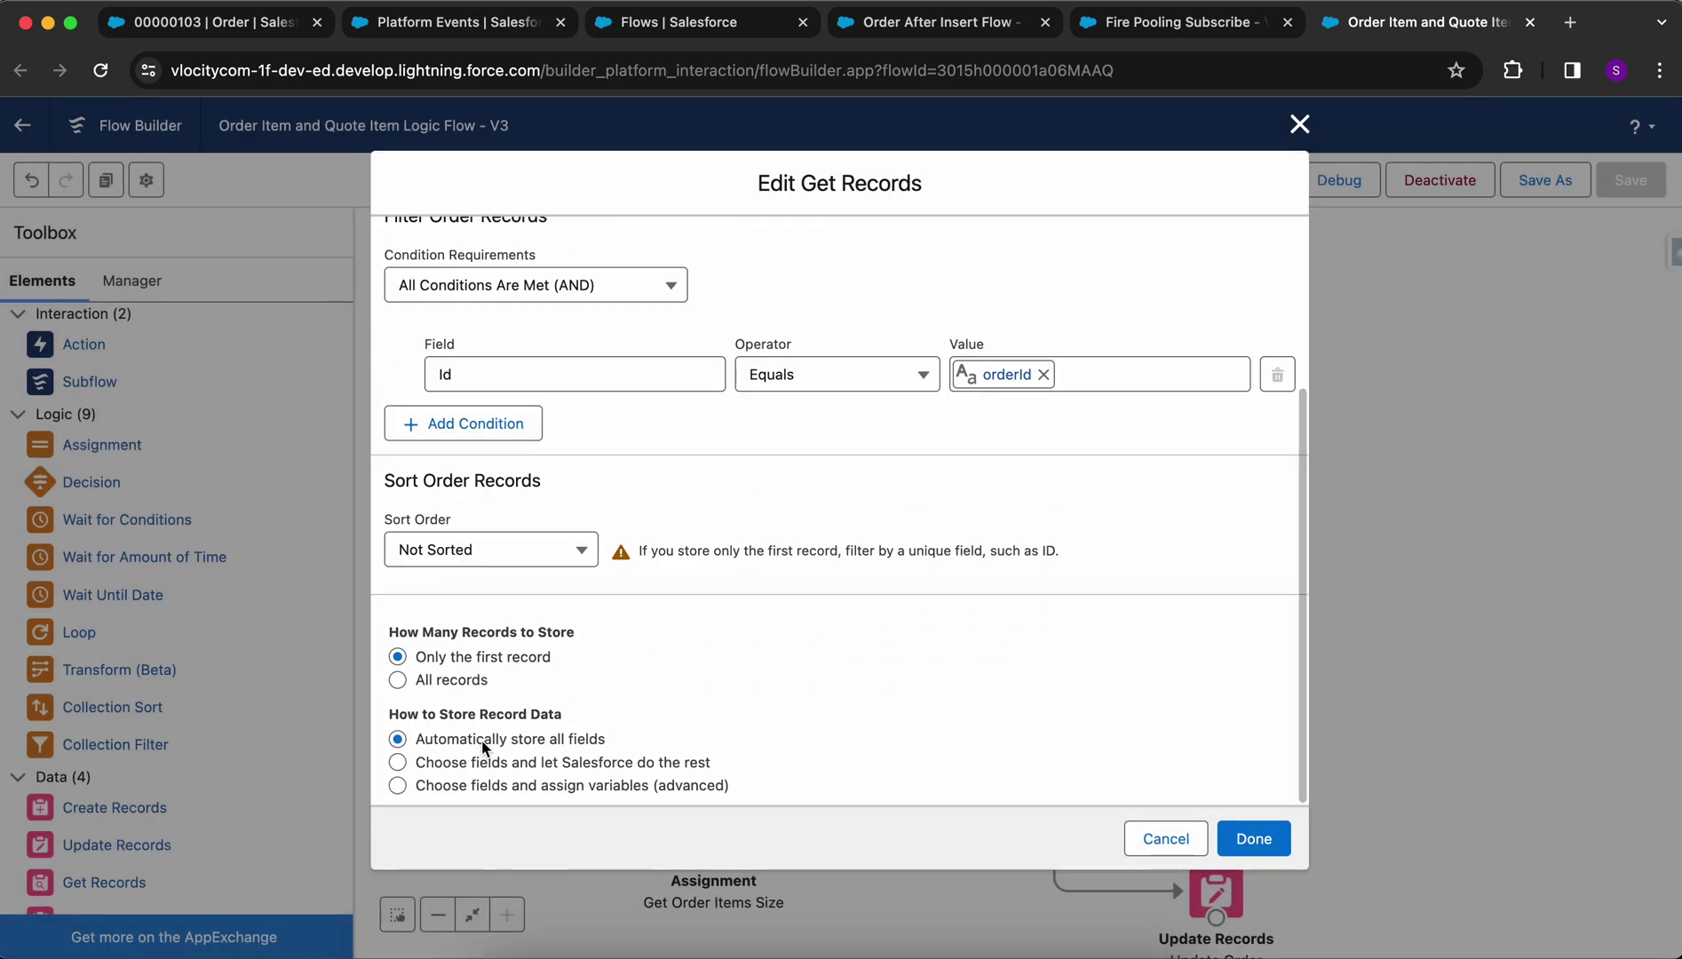
click(1299, 124)
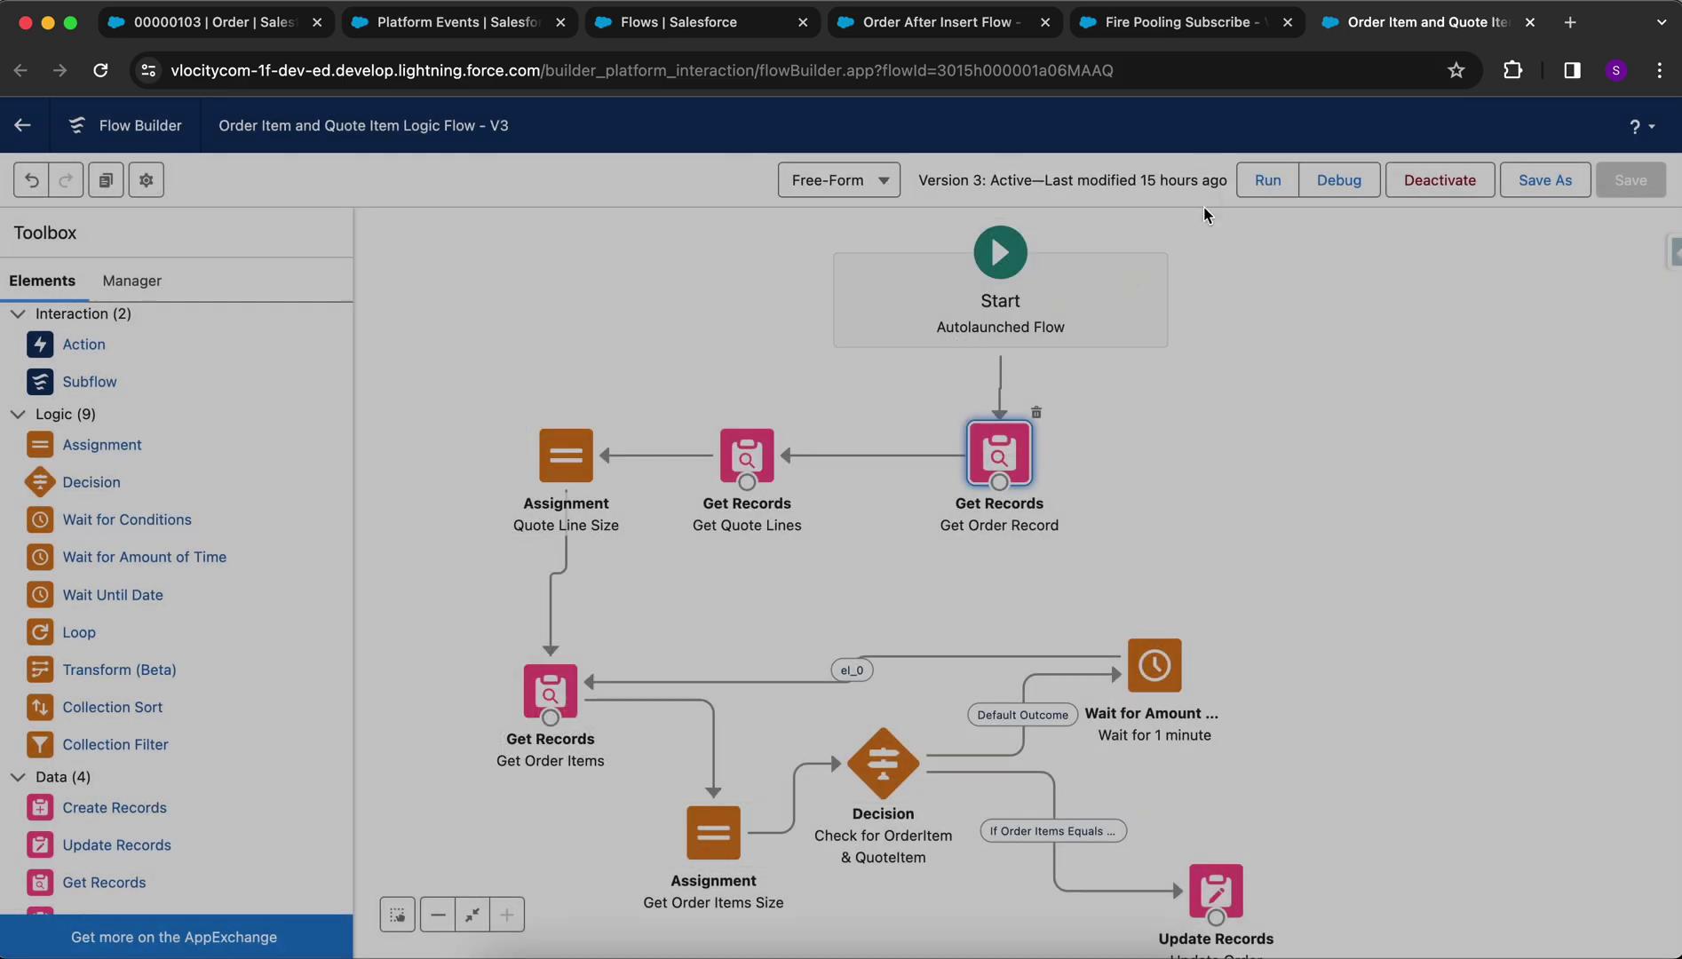
- Examine the Get Quote Lines element's object, Related_Quote__c filter value and storage options, plus the Quote Line Size assignment
double_click(740, 447)
scroll(693, 489, down, 3)
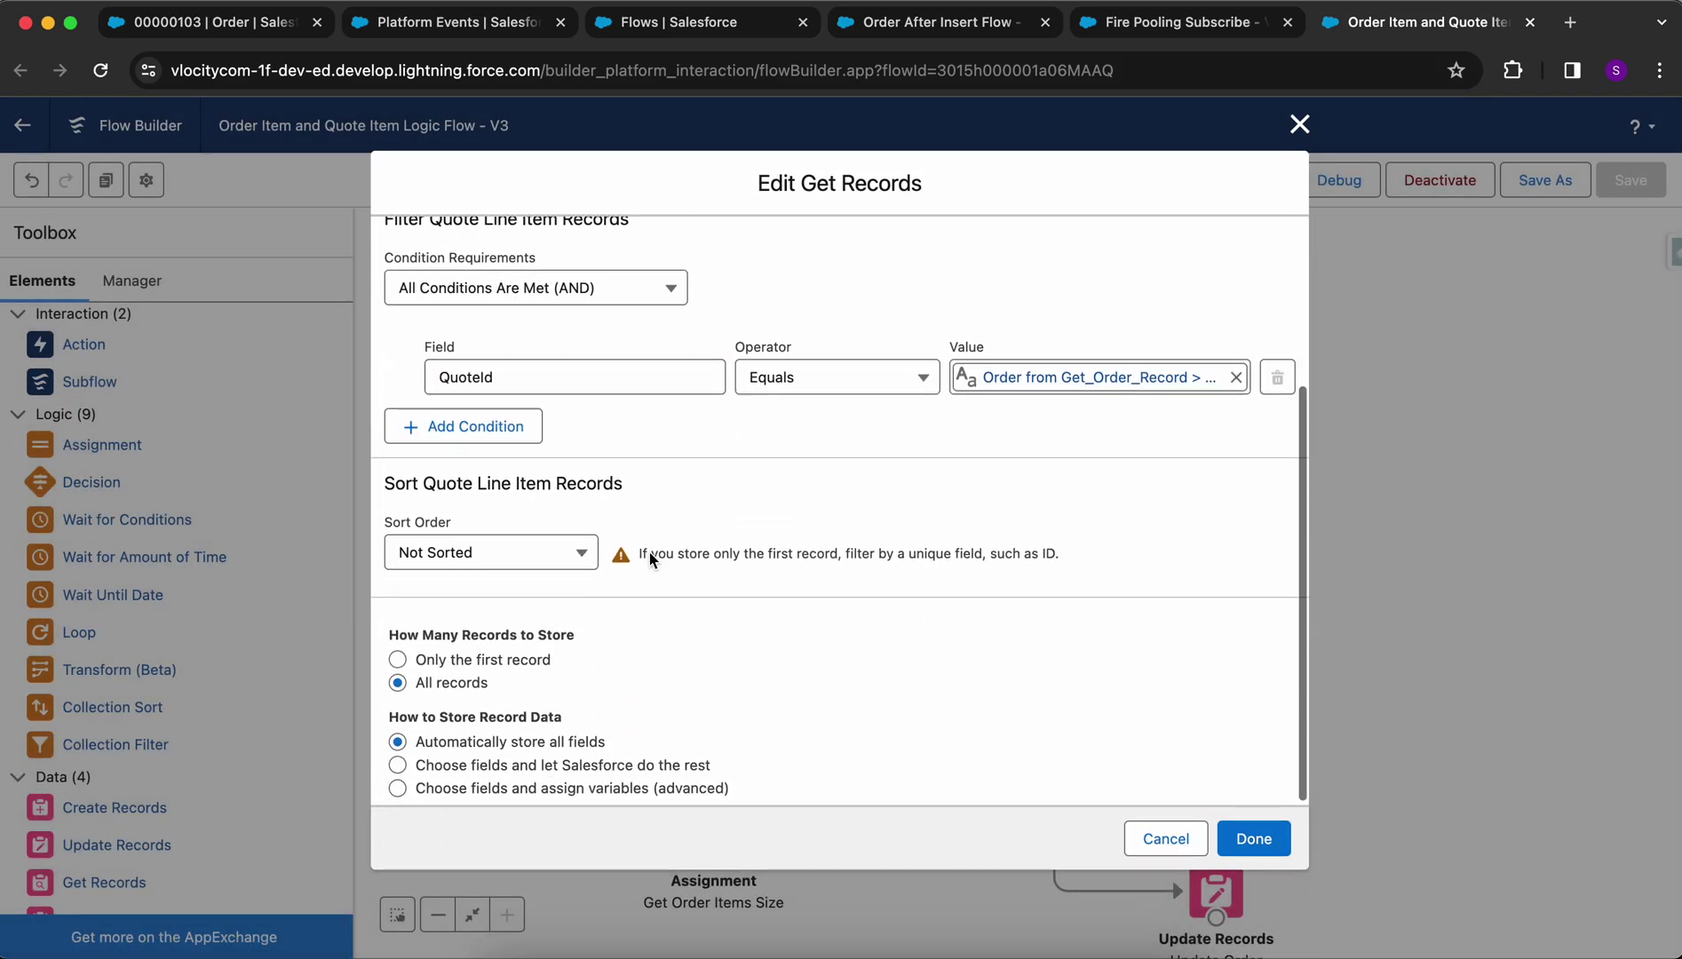
scroll(641, 462, up, 2)
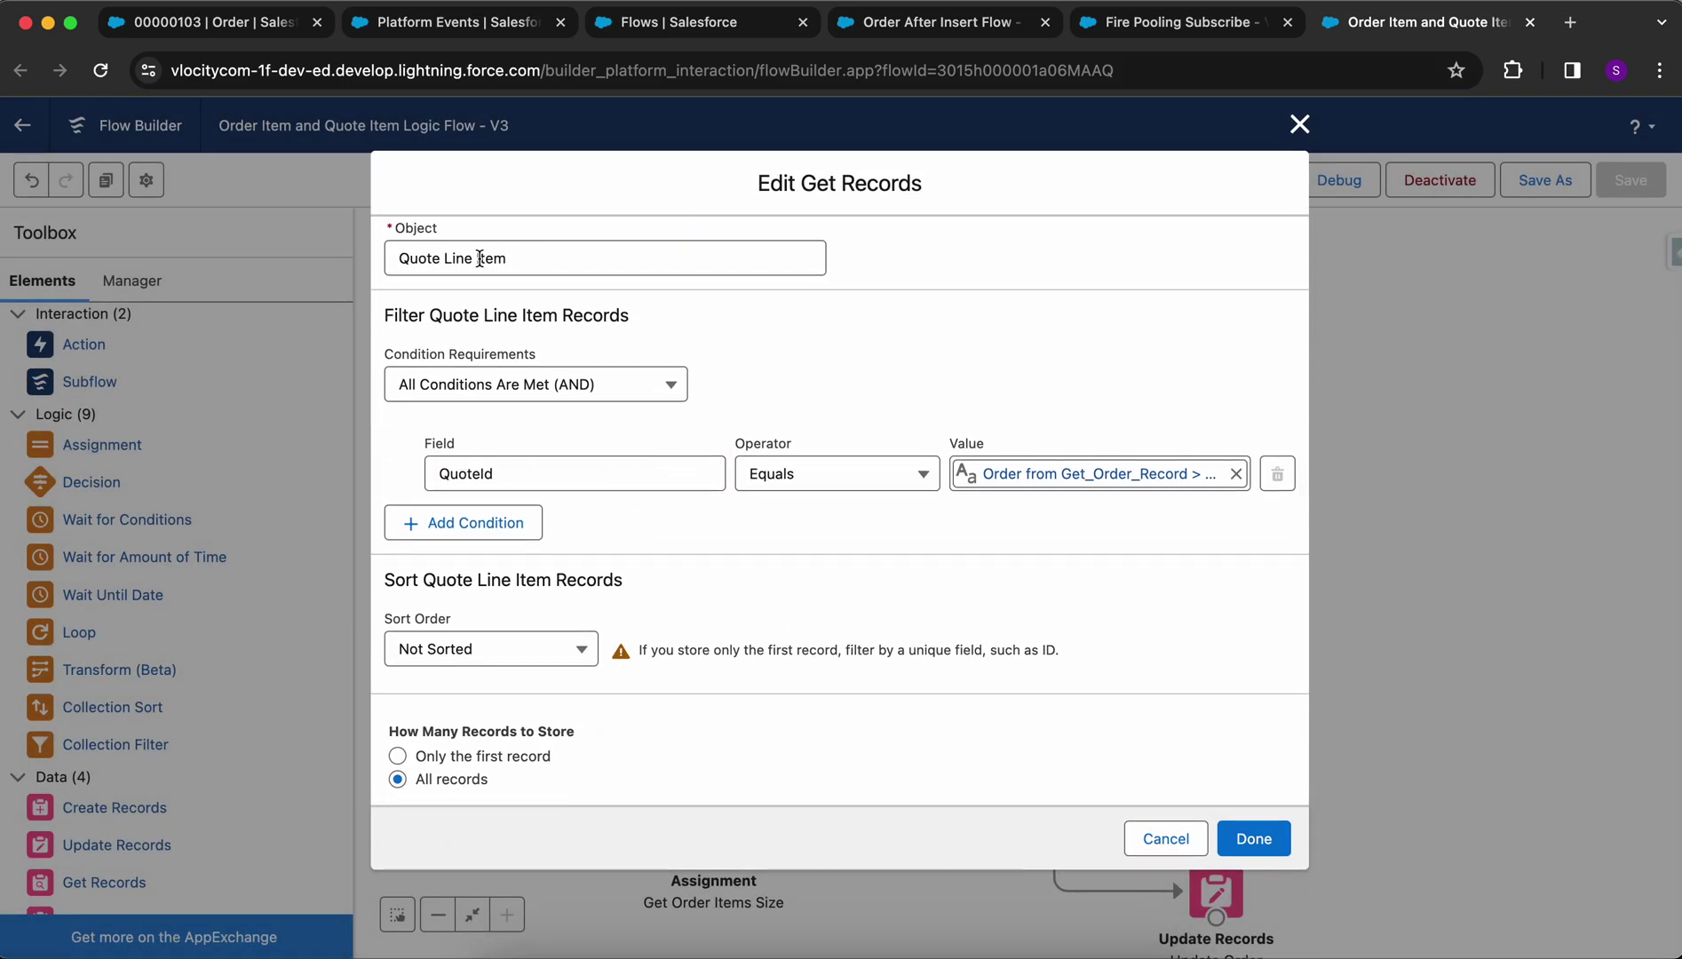
scroll(668, 328, up, 2)
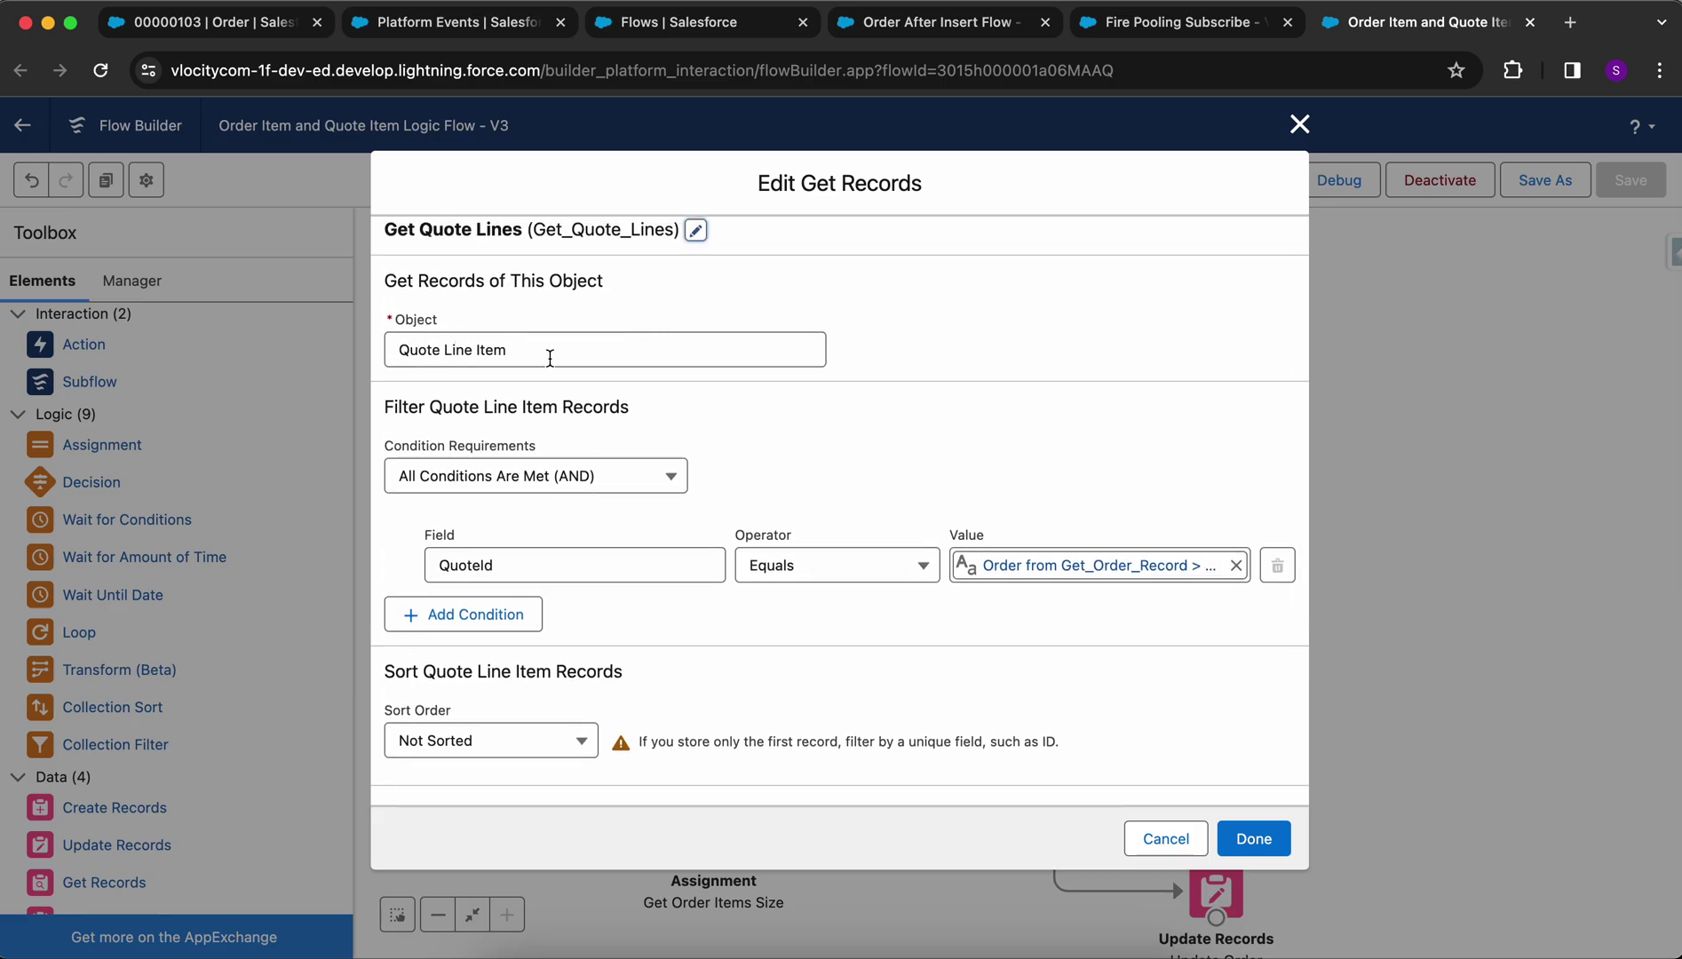
scroll(609, 554, down, 3)
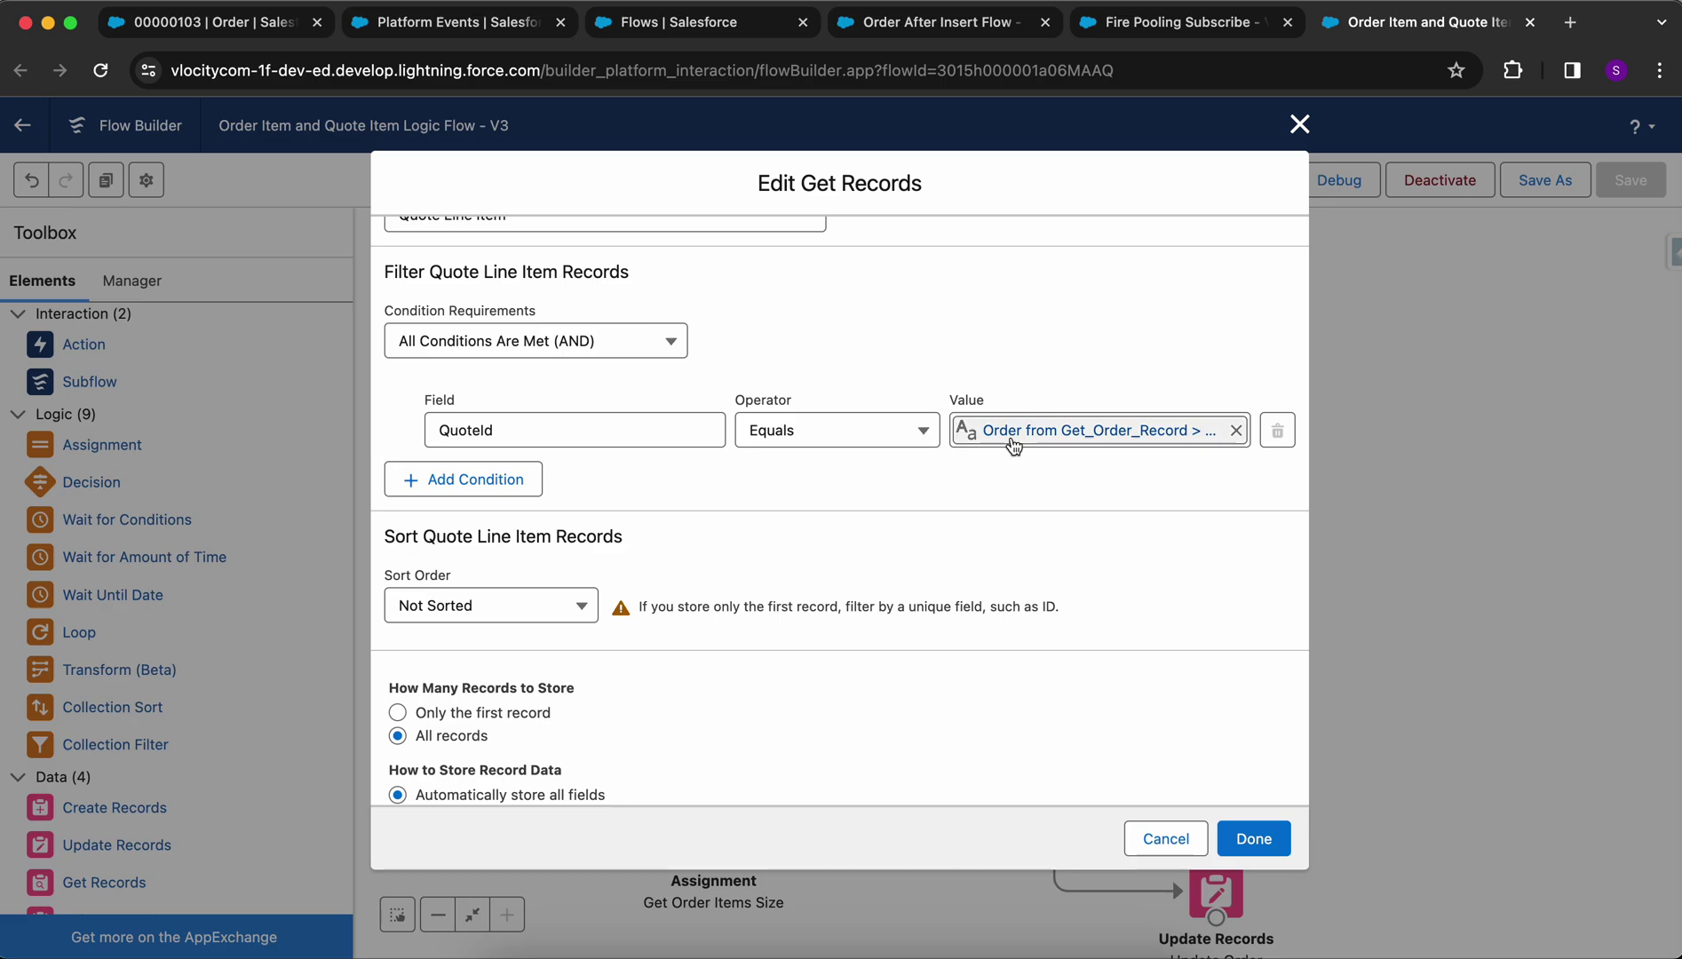
click(1101, 434)
double_click(1102, 433)
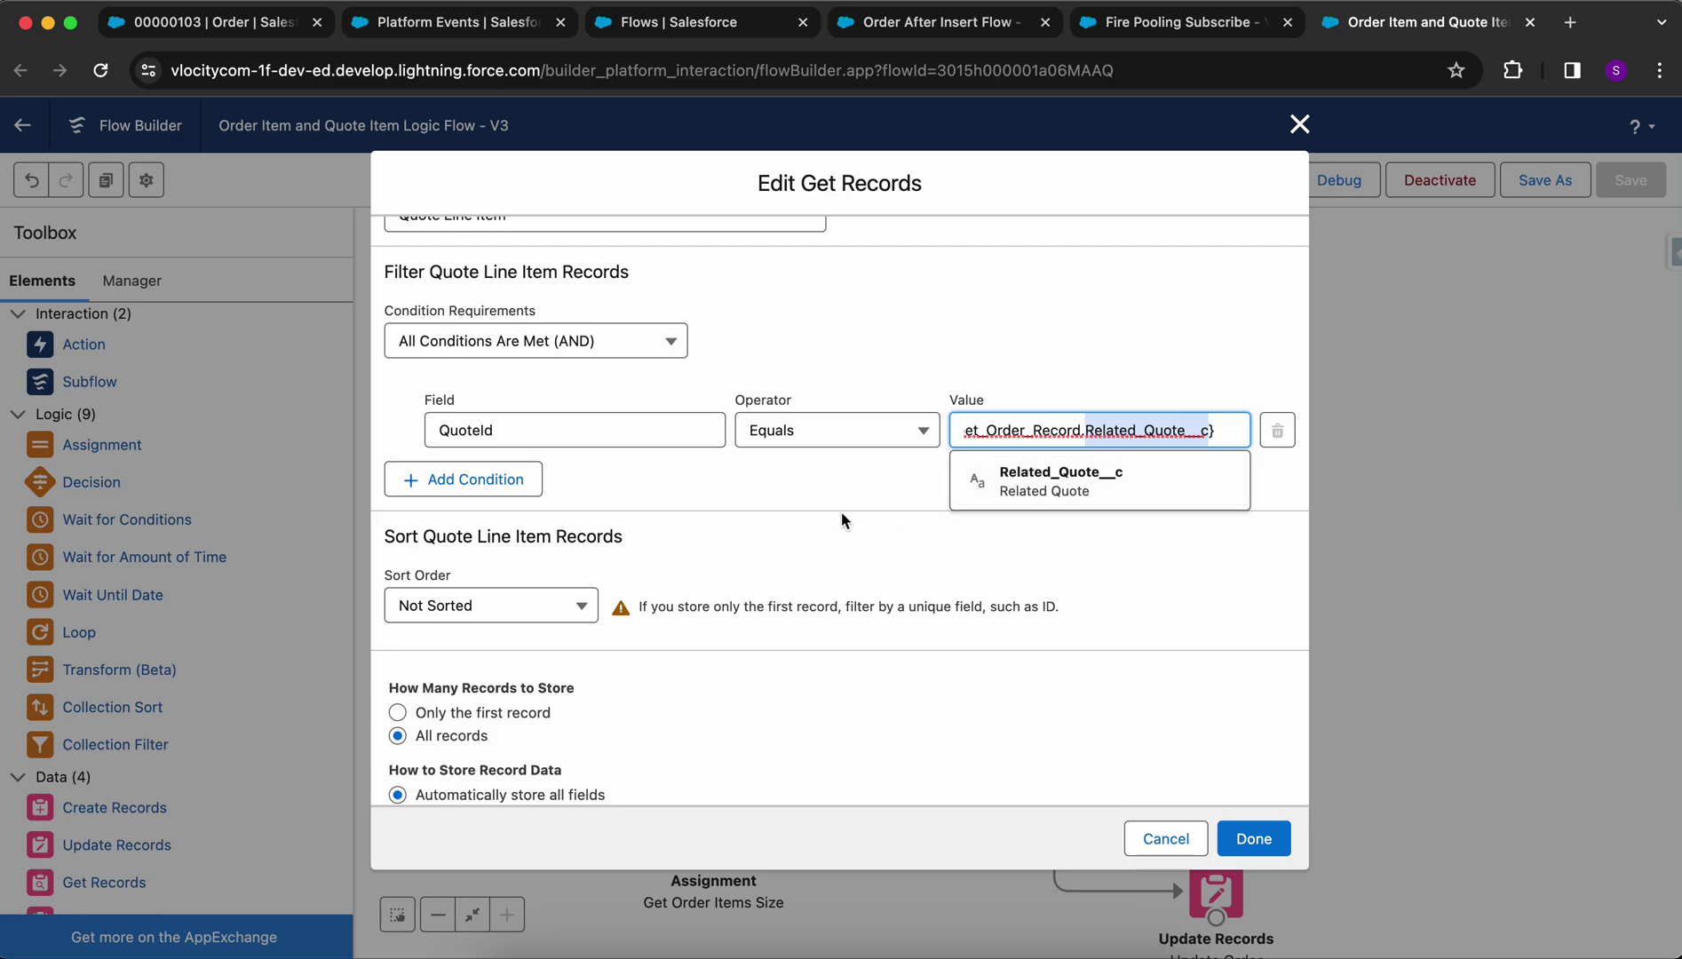
click(811, 492)
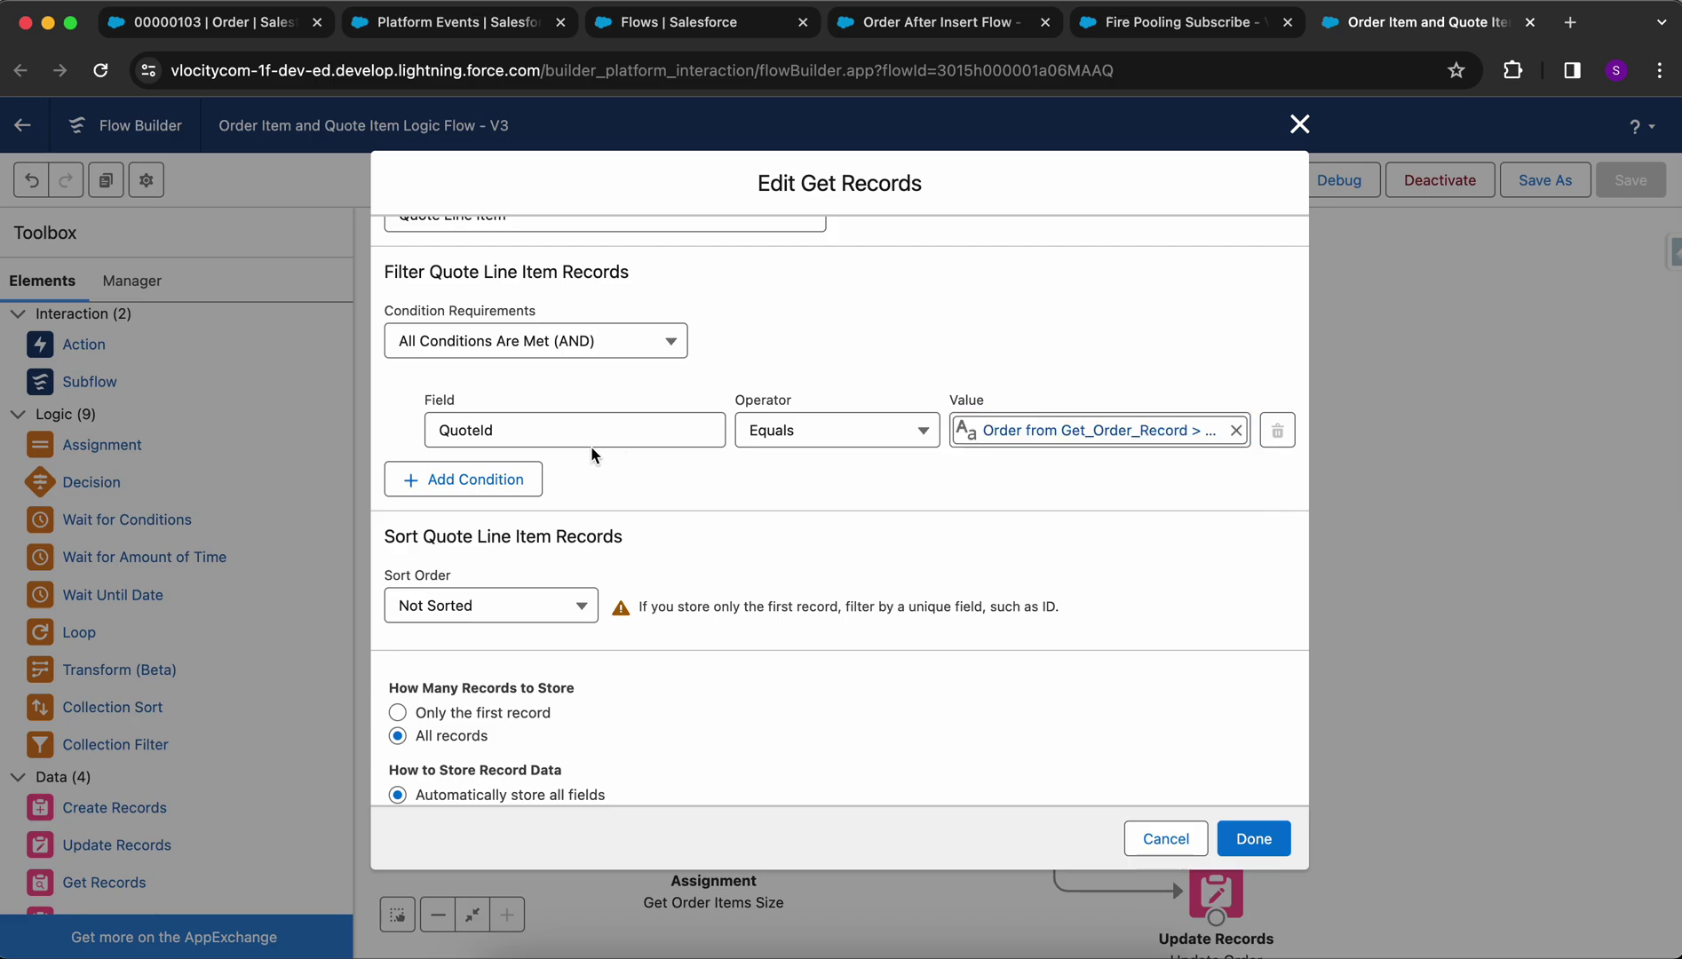
scroll(965, 462, down, 1)
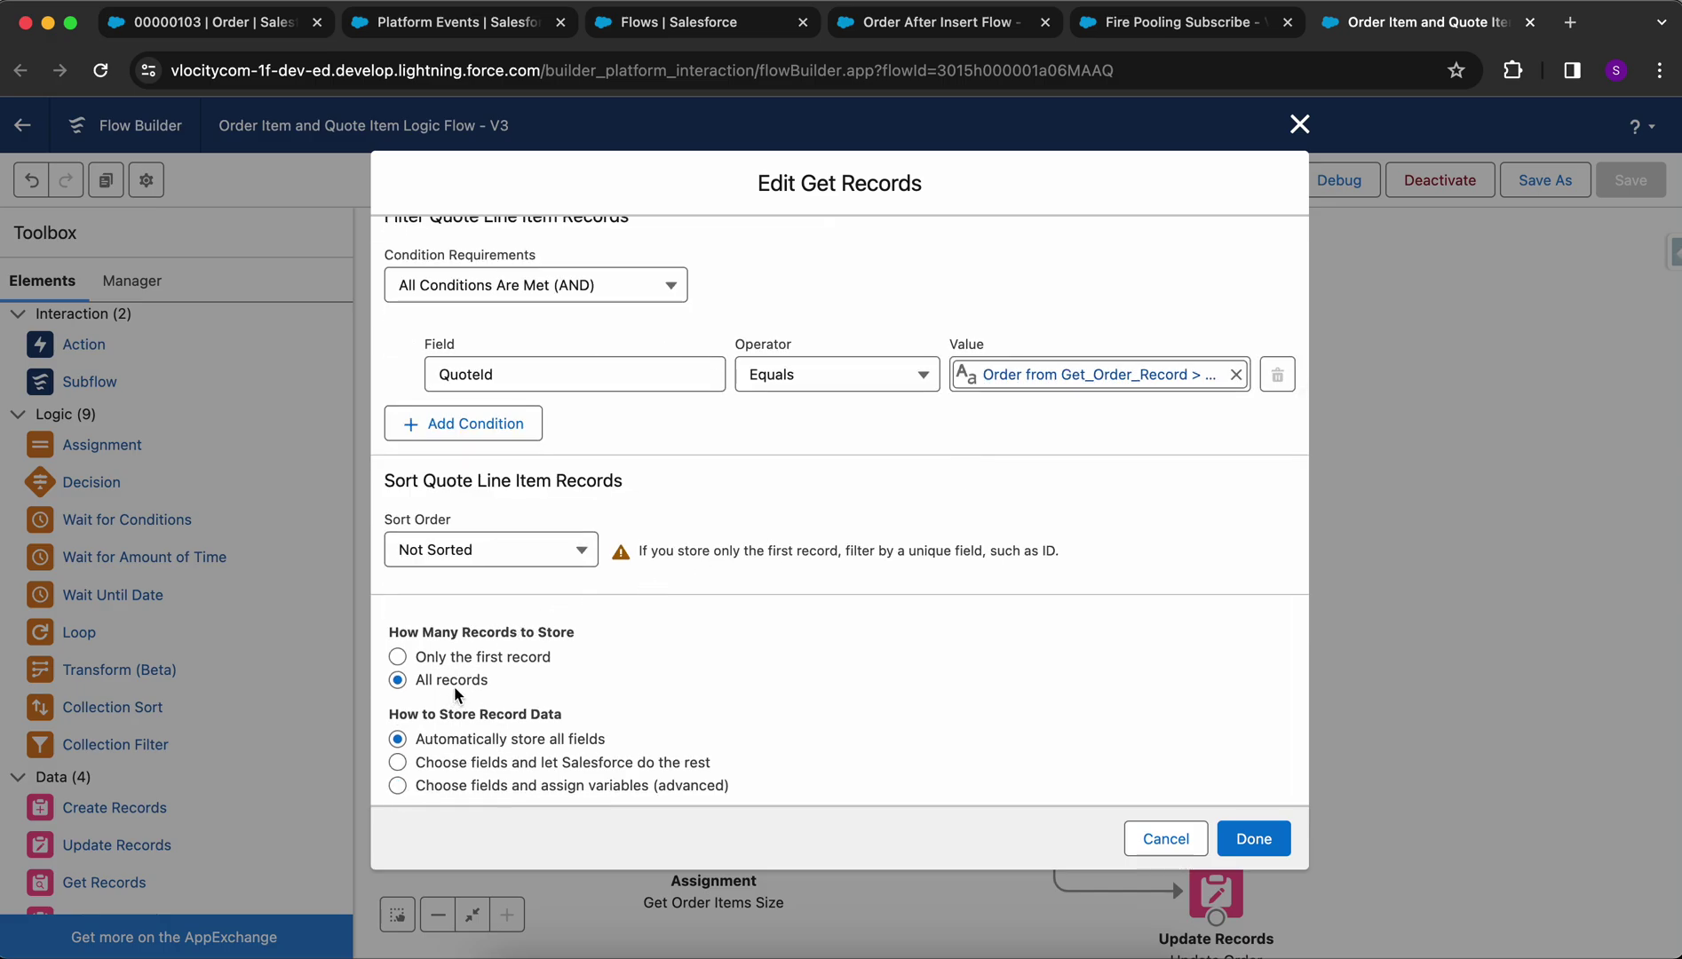
click(1163, 840)
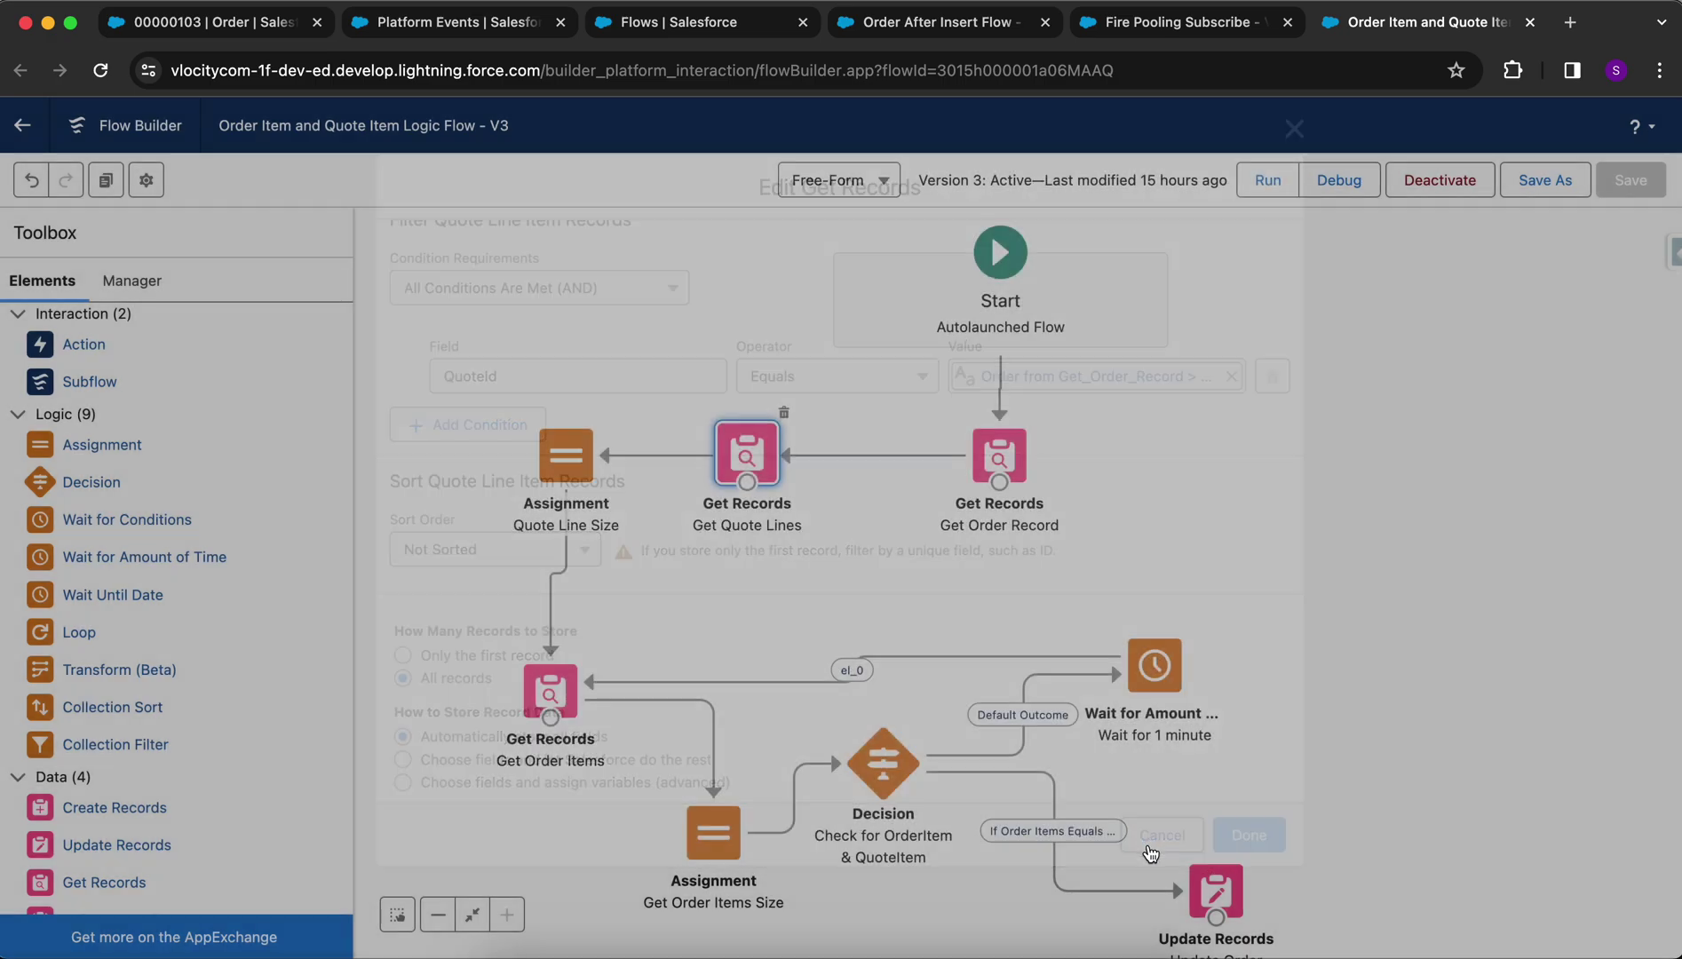
double_click(557, 472)
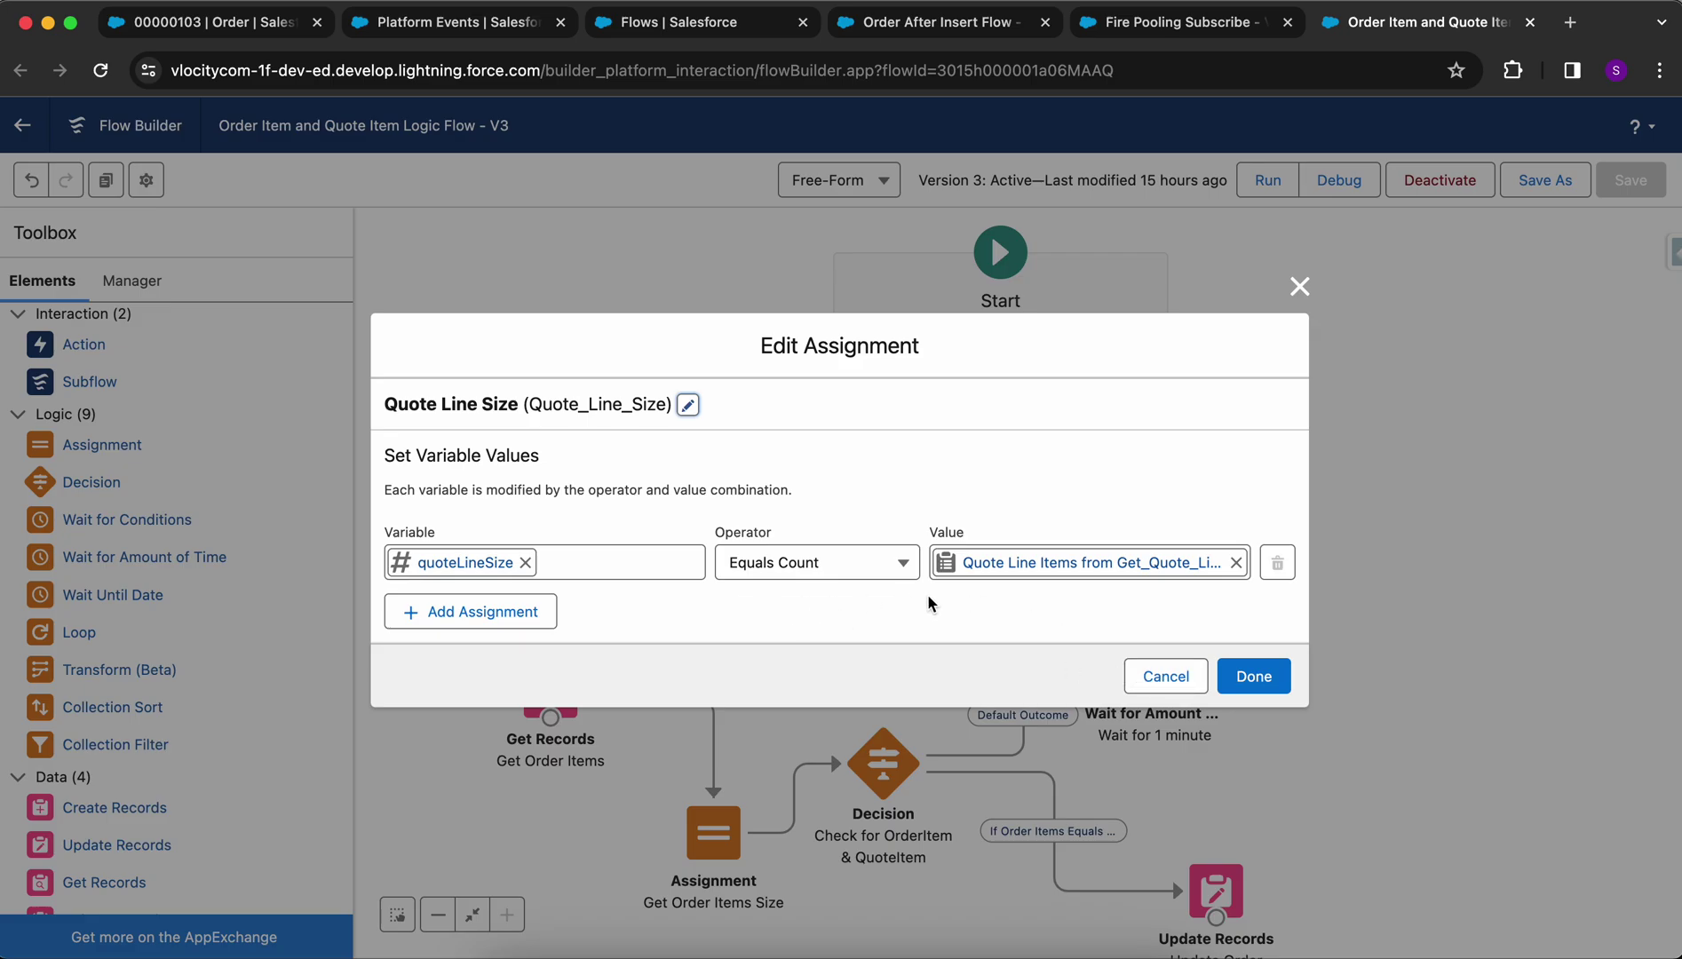
click(1166, 676)
- Inspect the Get Order Items element's OrderId filter and the Get Order Items Size assignment
drag(676, 612, 636, 496)
double_click(494, 581)
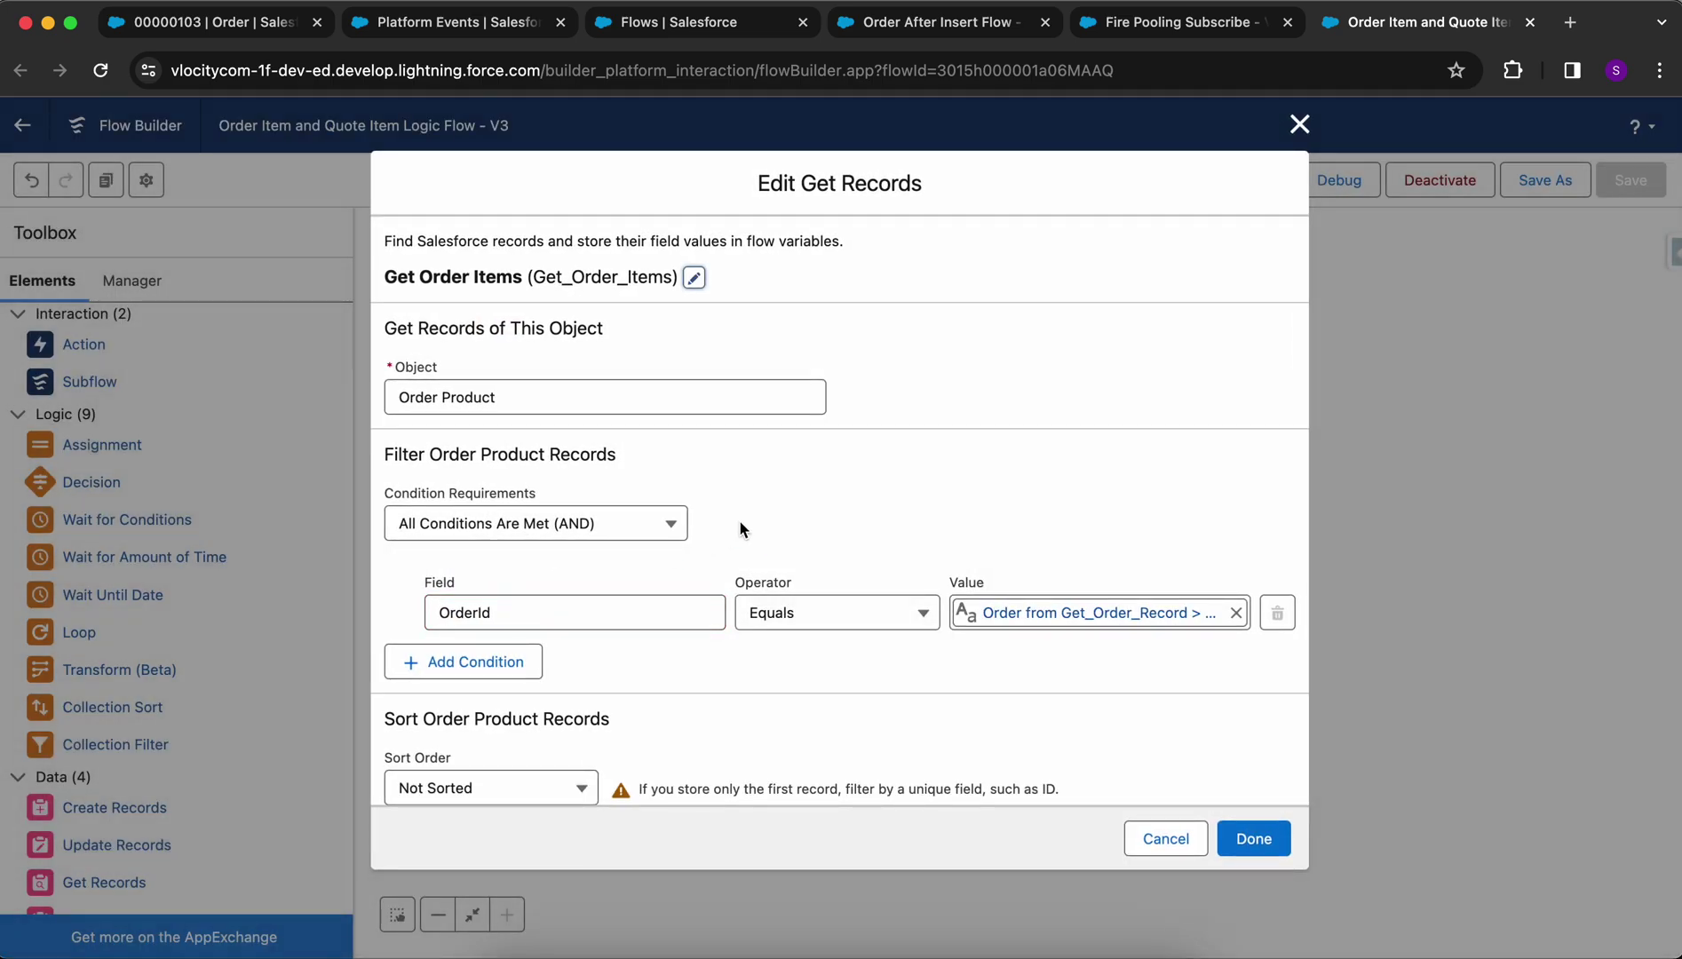
scroll(739, 524, down, 3)
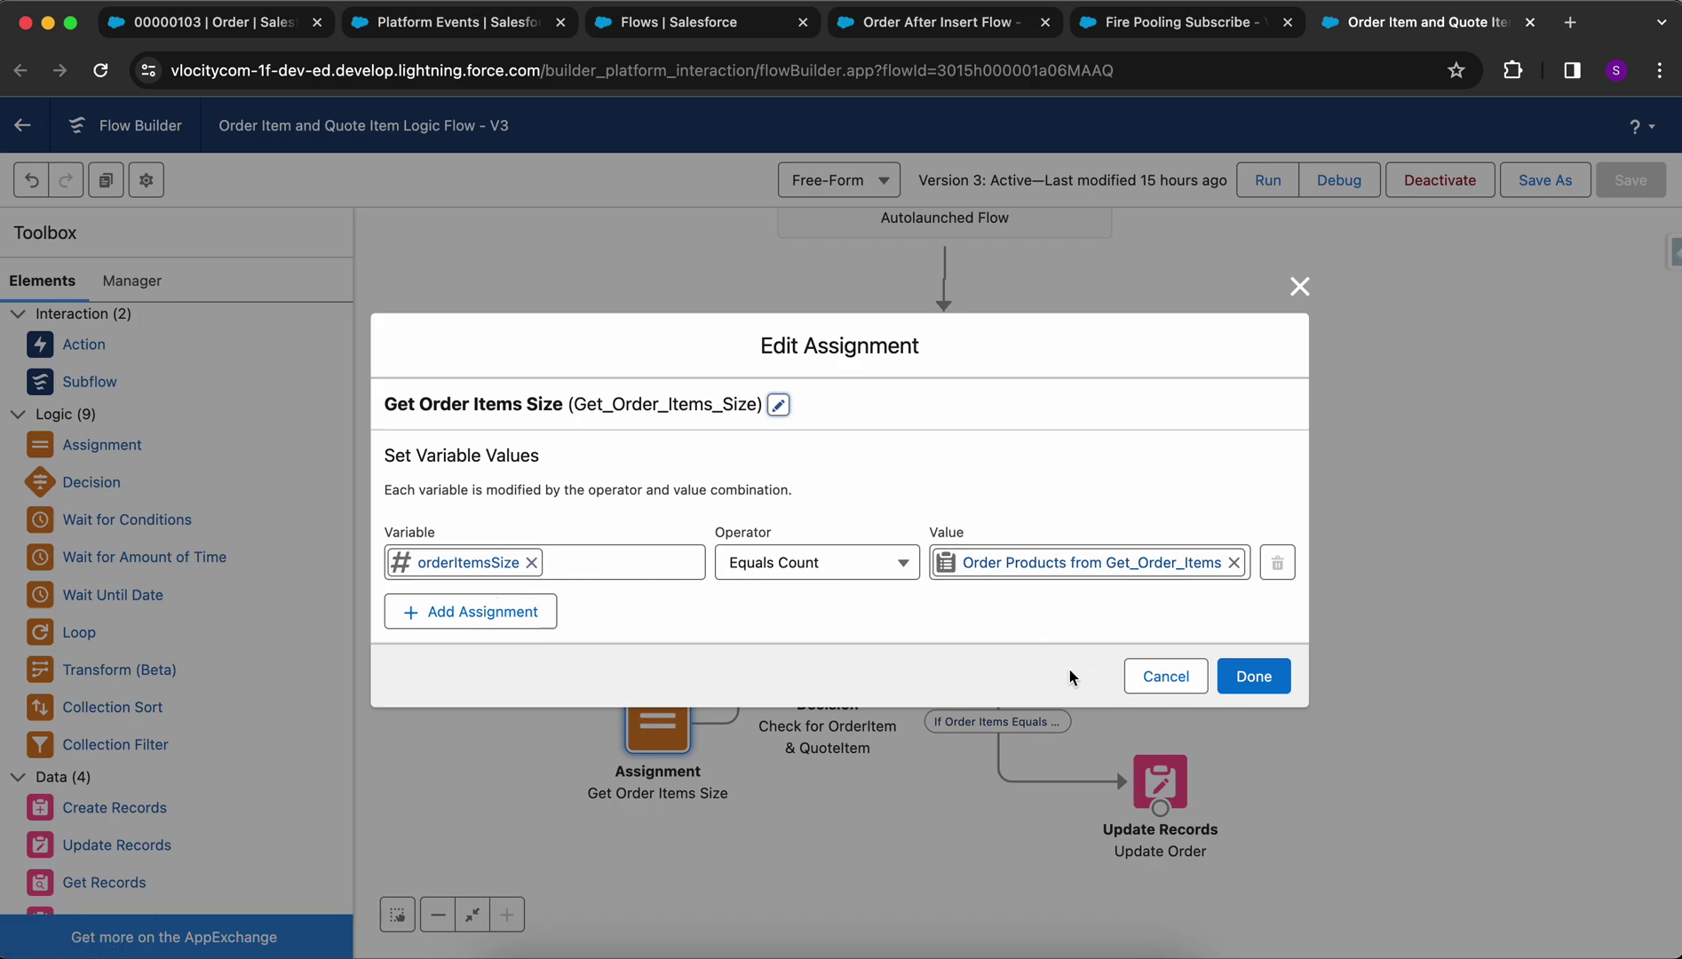
click(1140, 686)
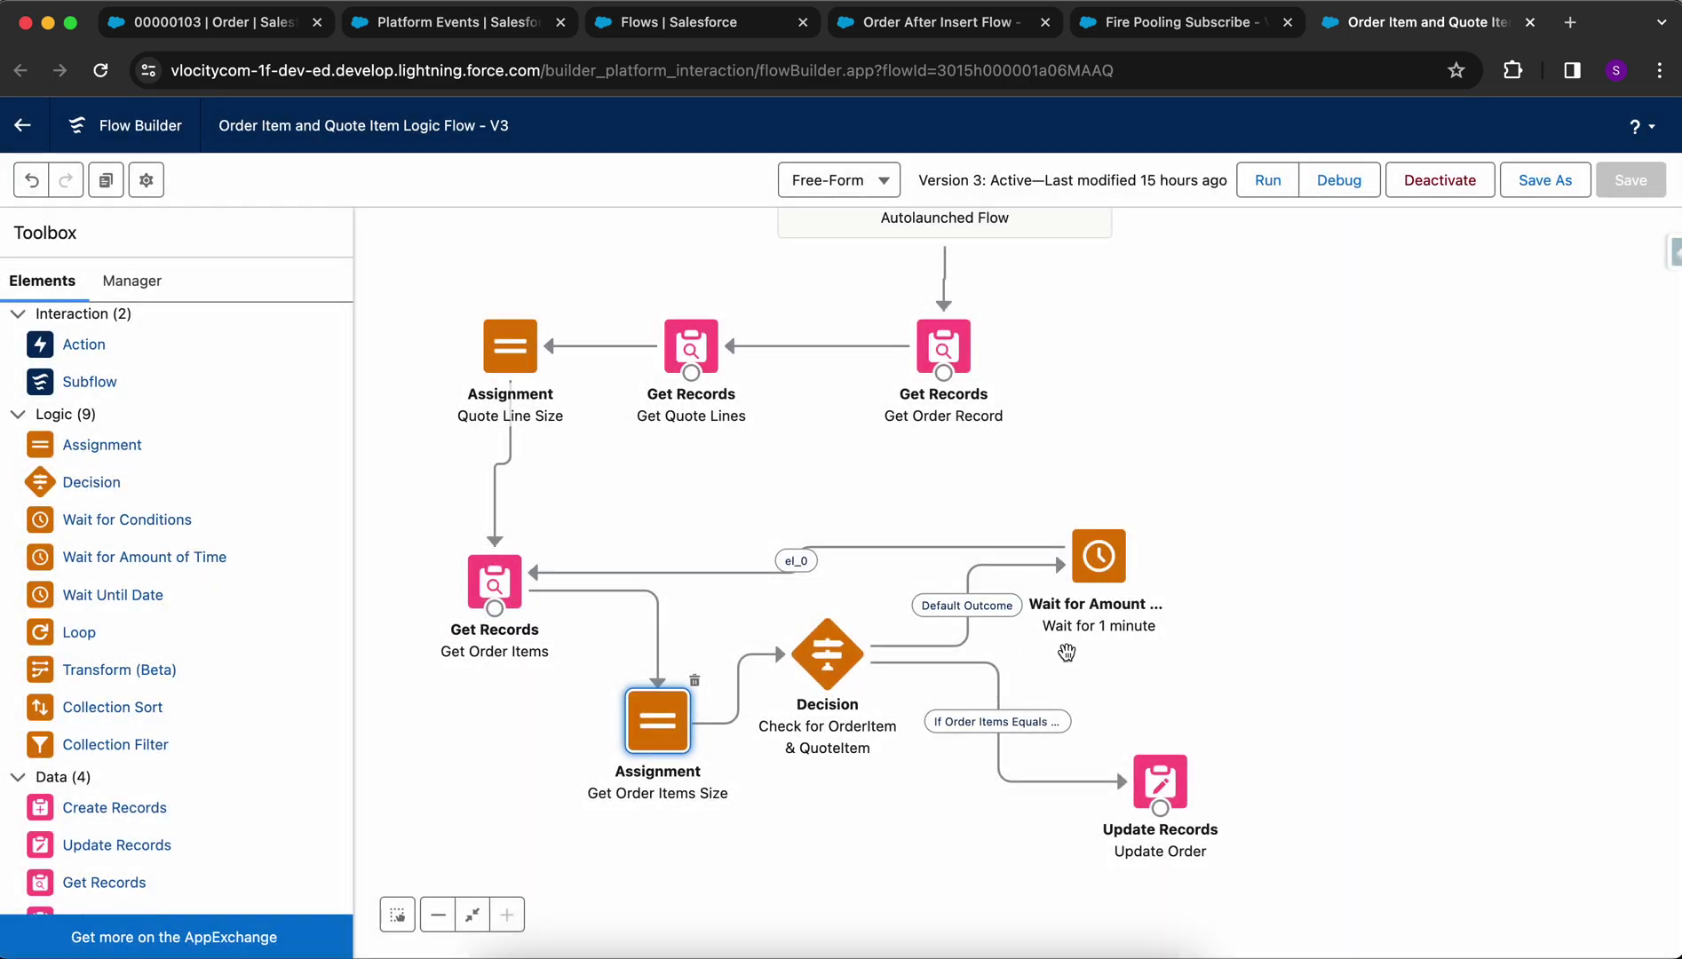
- Review the Check for OrderItem & QuoteItem decision's condition and the All_Quote_Lines_Copied__c value set by Update Order
double_click(821, 670)
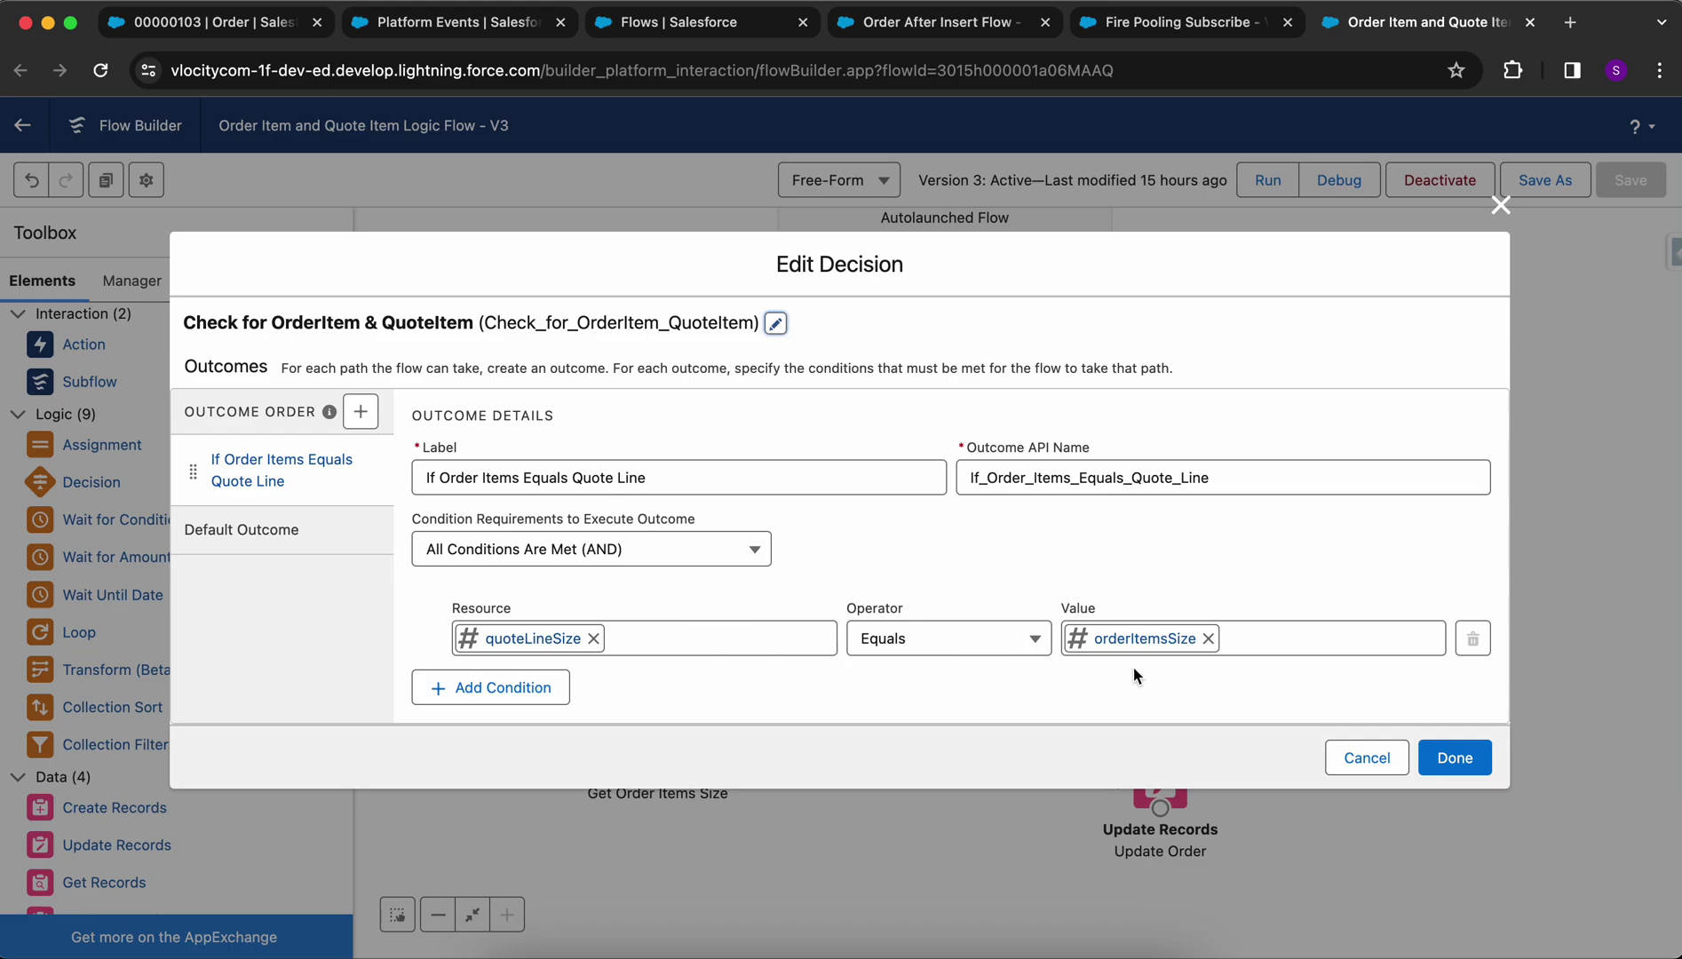
click(1351, 758)
double_click(1159, 775)
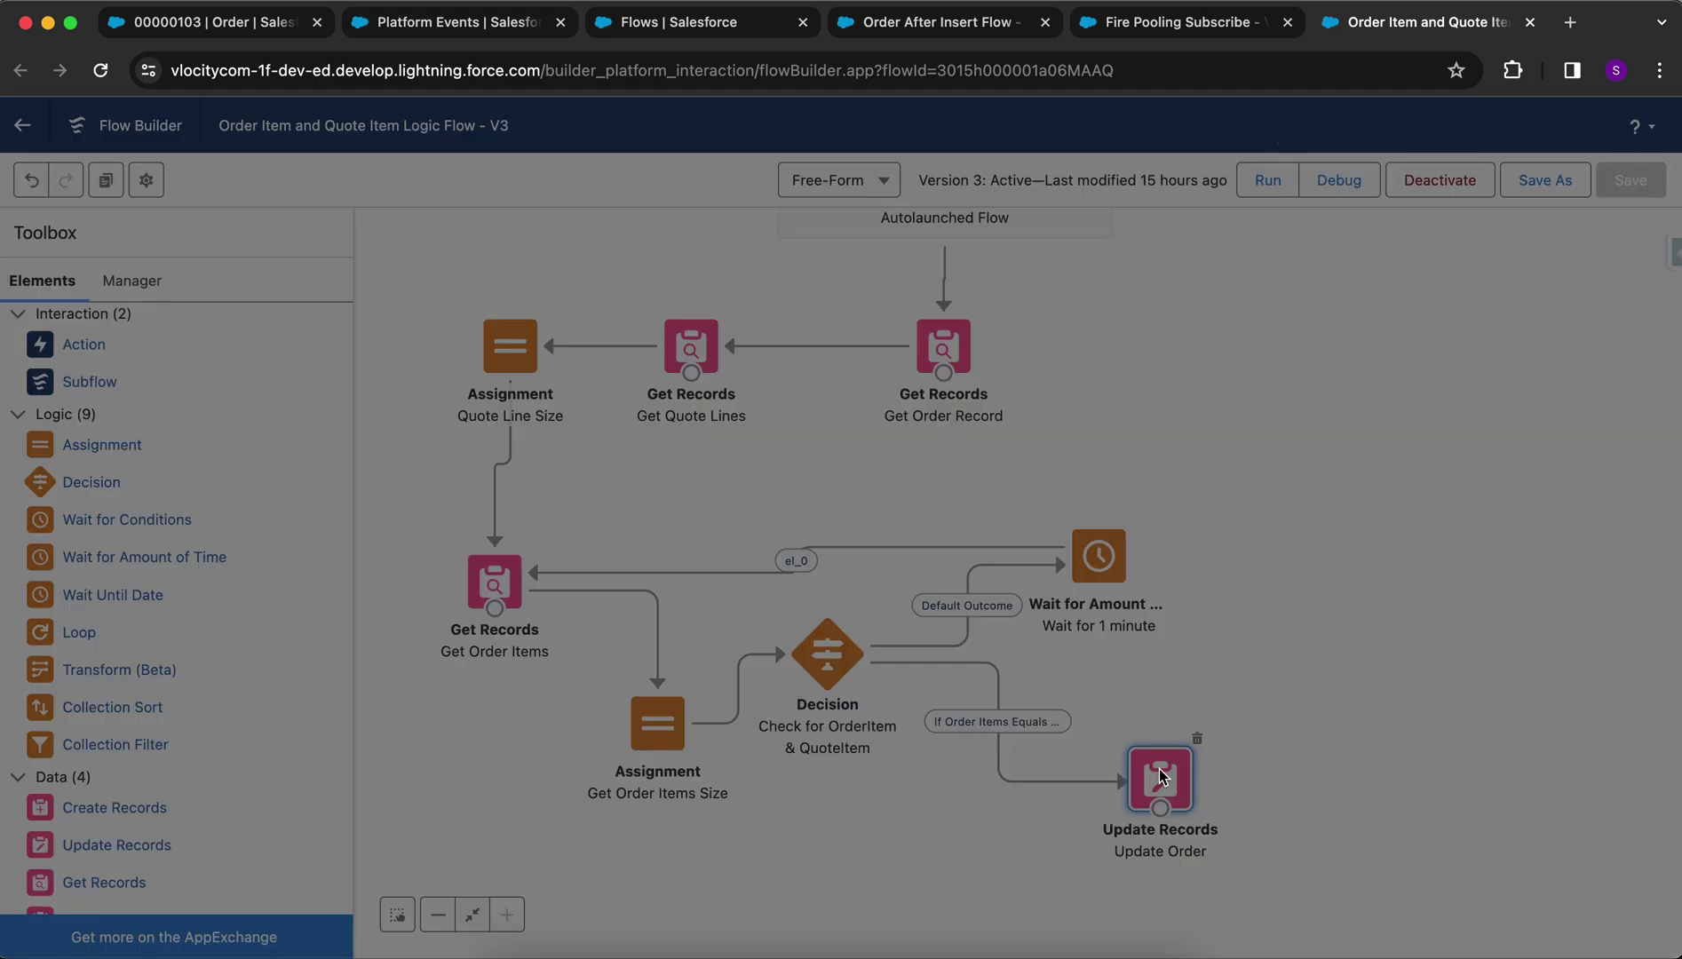
scroll(688, 642, down, 3)
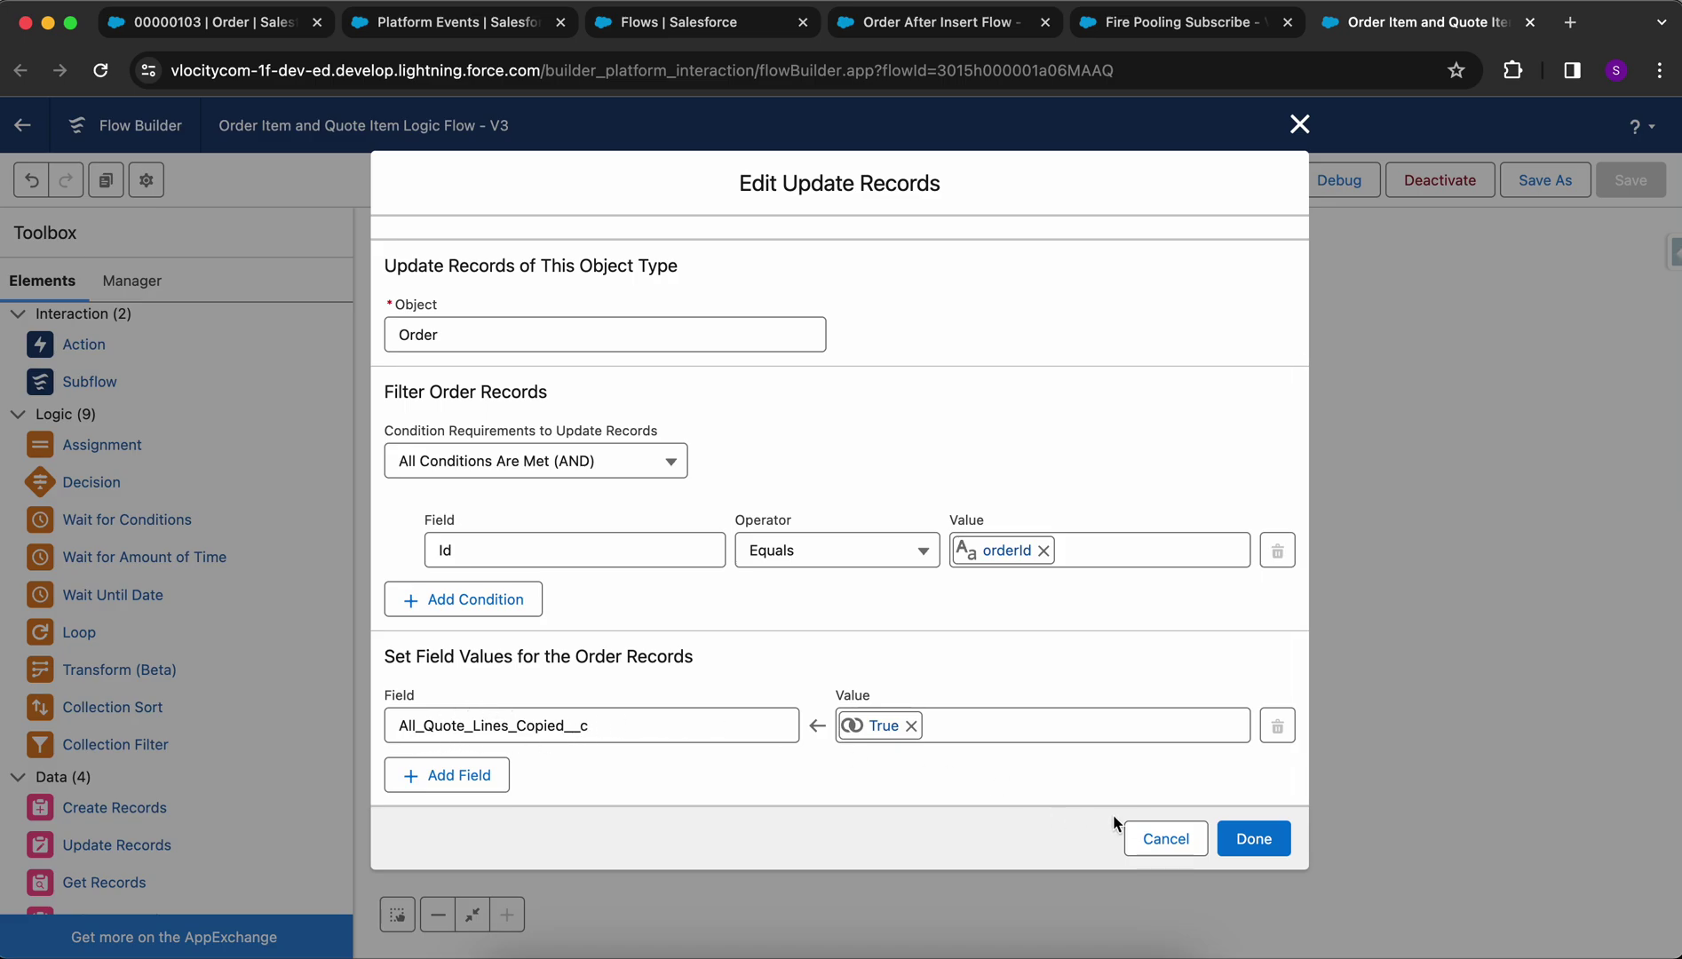
click(1138, 838)
- Inspect the Wait for 1 minute element's time settings and trace the decision's path to Update Order
double_click(1091, 560)
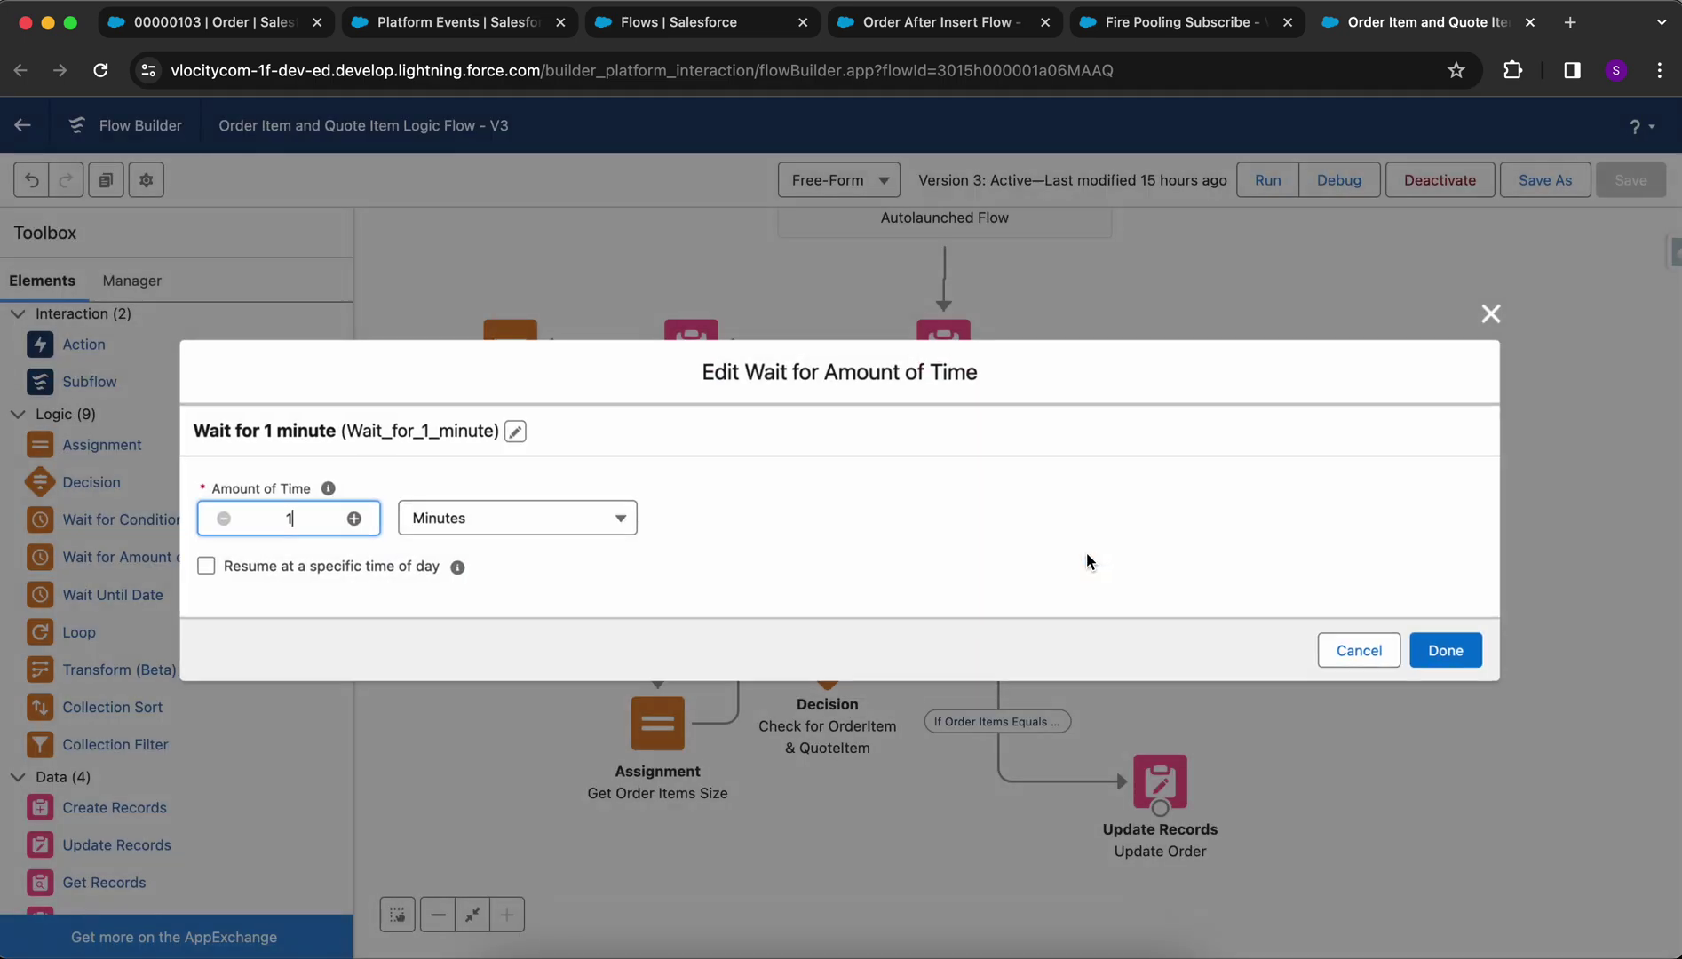
click(1372, 650)
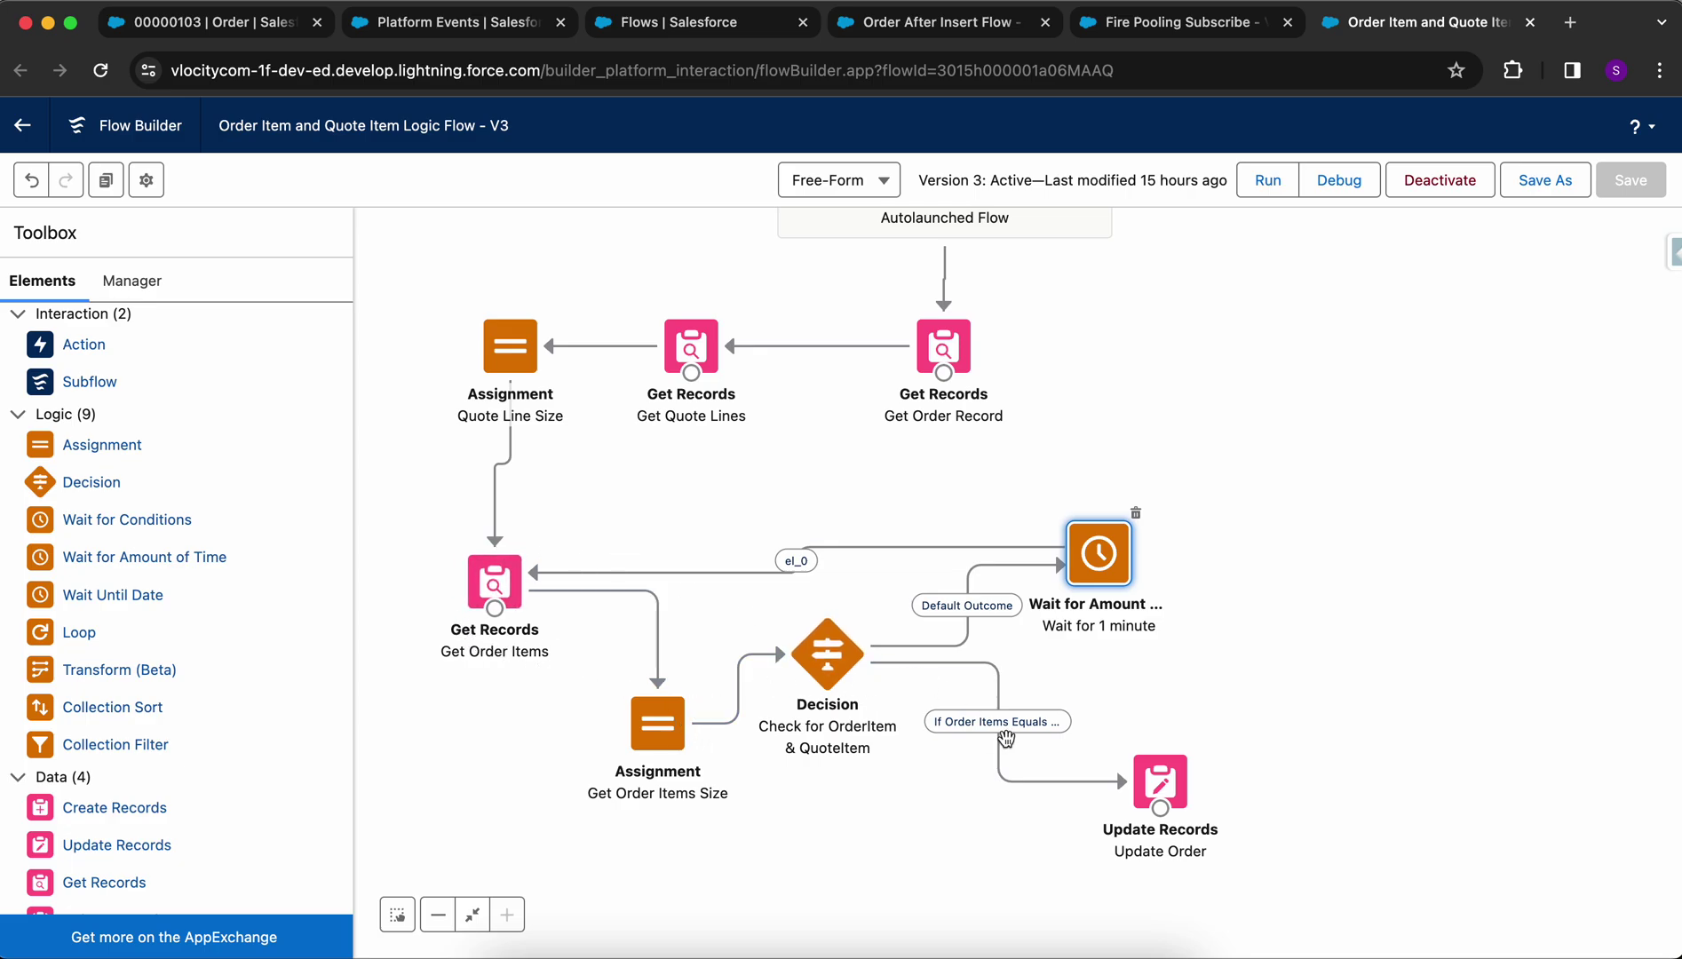
click(1163, 782)
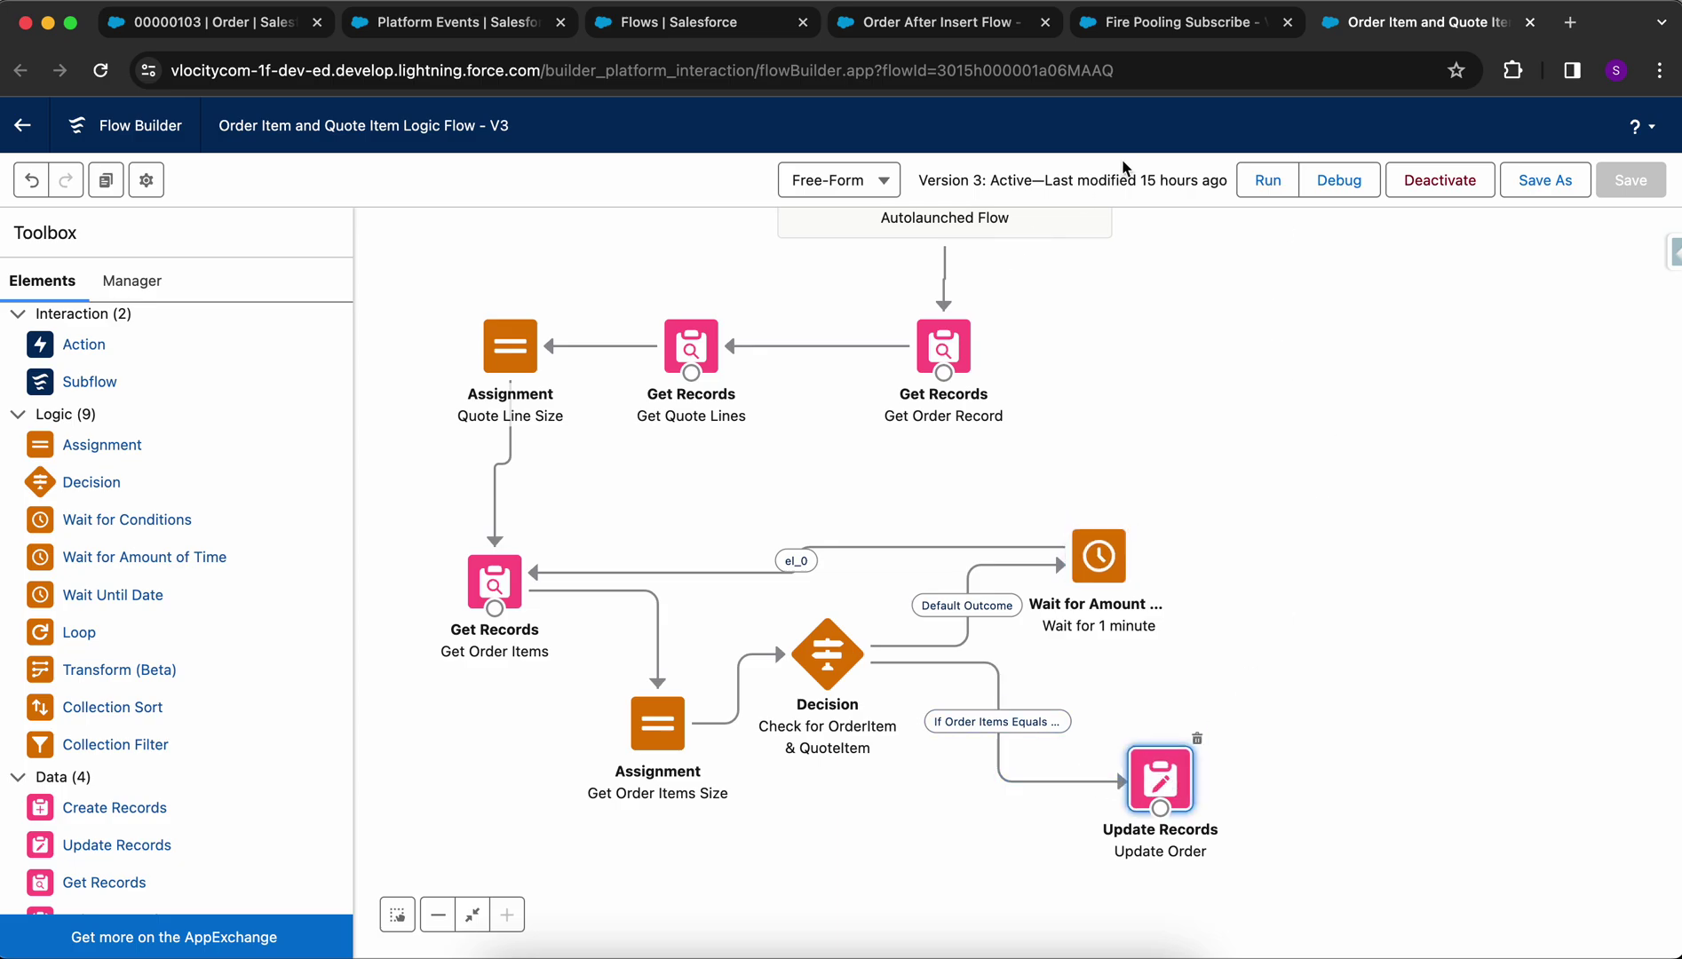
- Go back to the open order record and close it along with its order products list, returning to the Recently Viewed orders
click(205, 23)
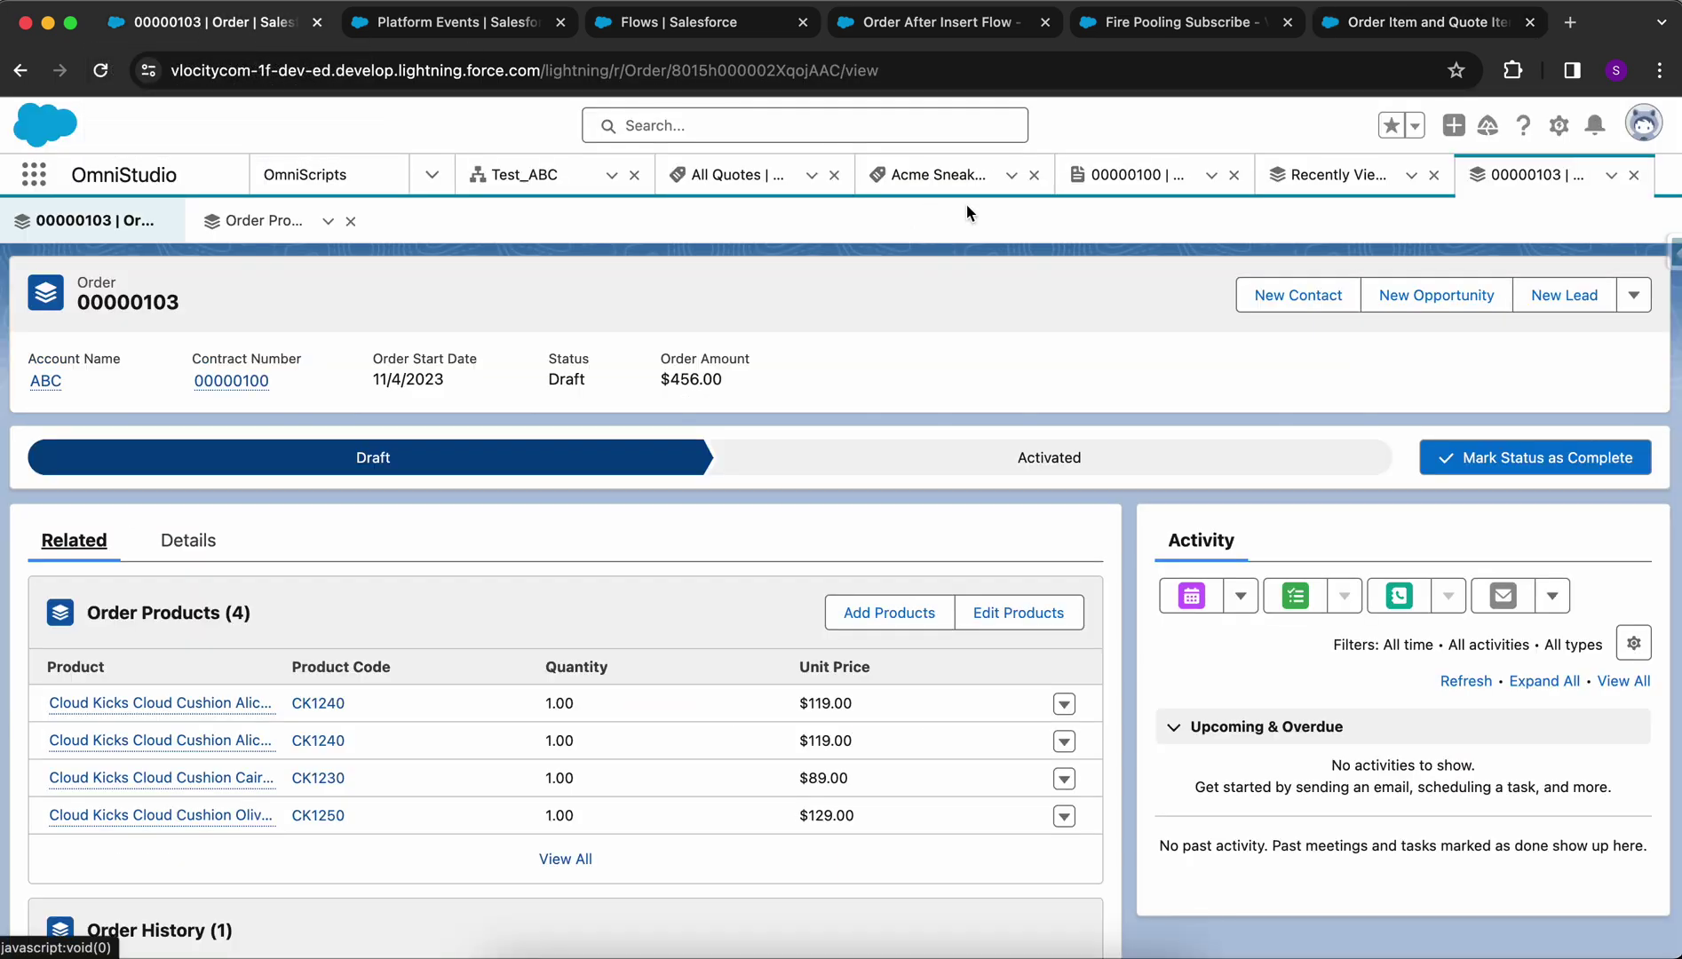
click(351, 221)
click(1634, 175)
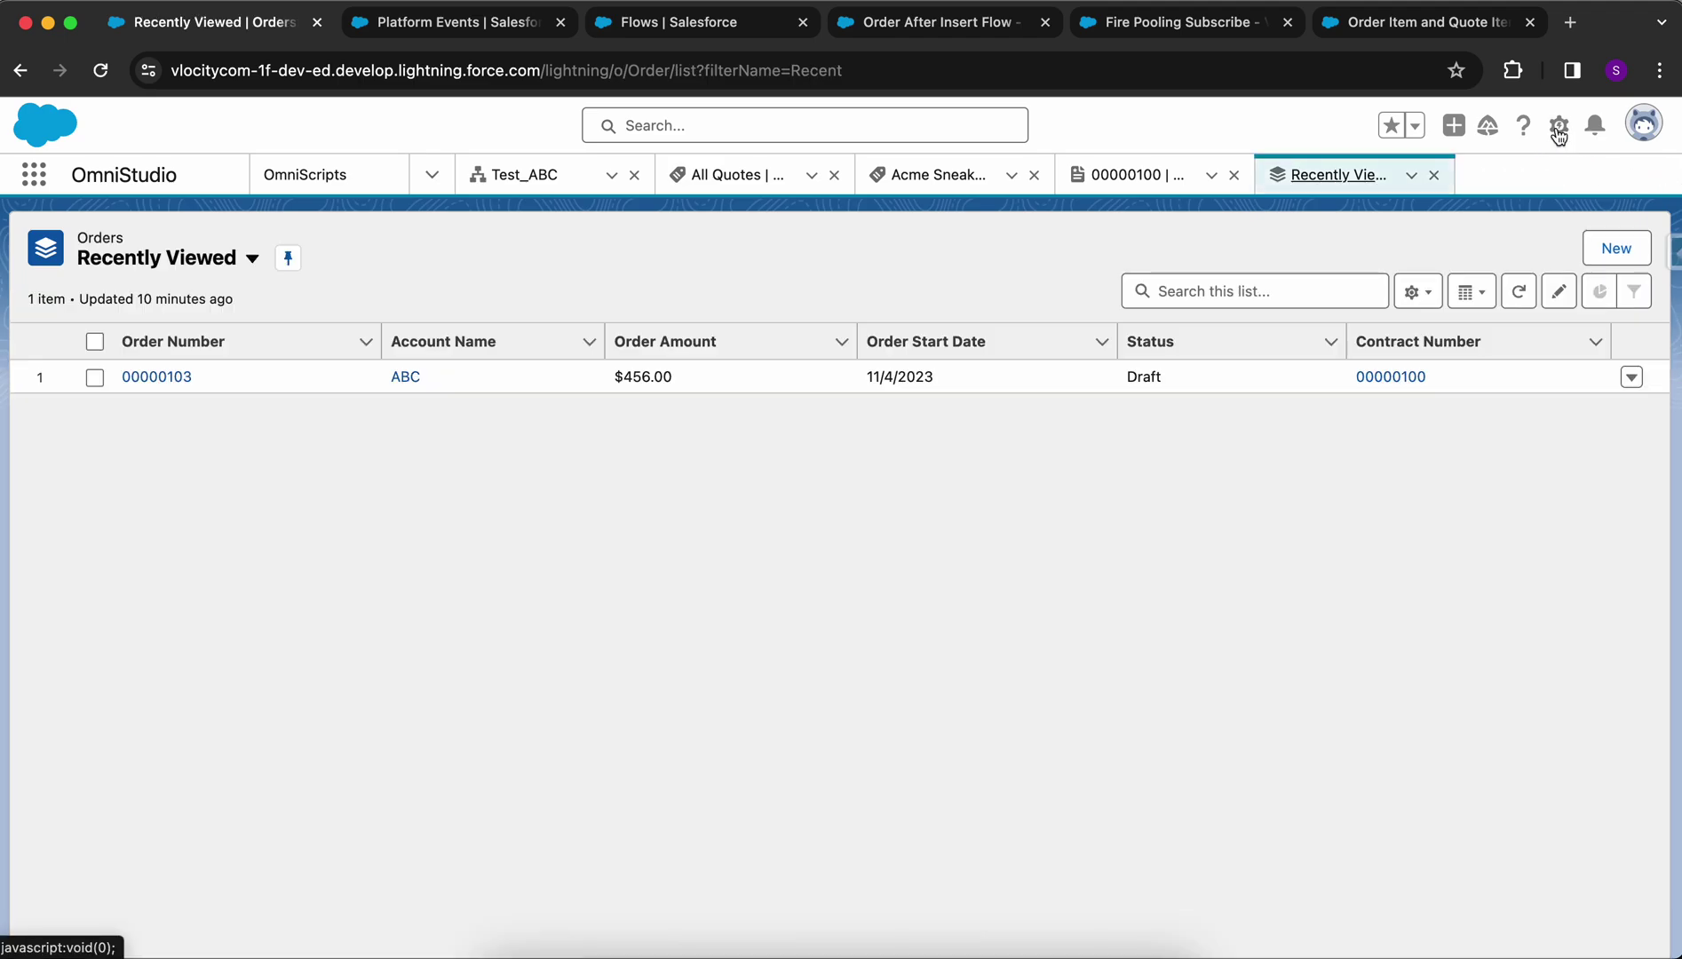
- Start a new order with the existing contract, account ABC and order start date 11/3/2023
click(1615, 248)
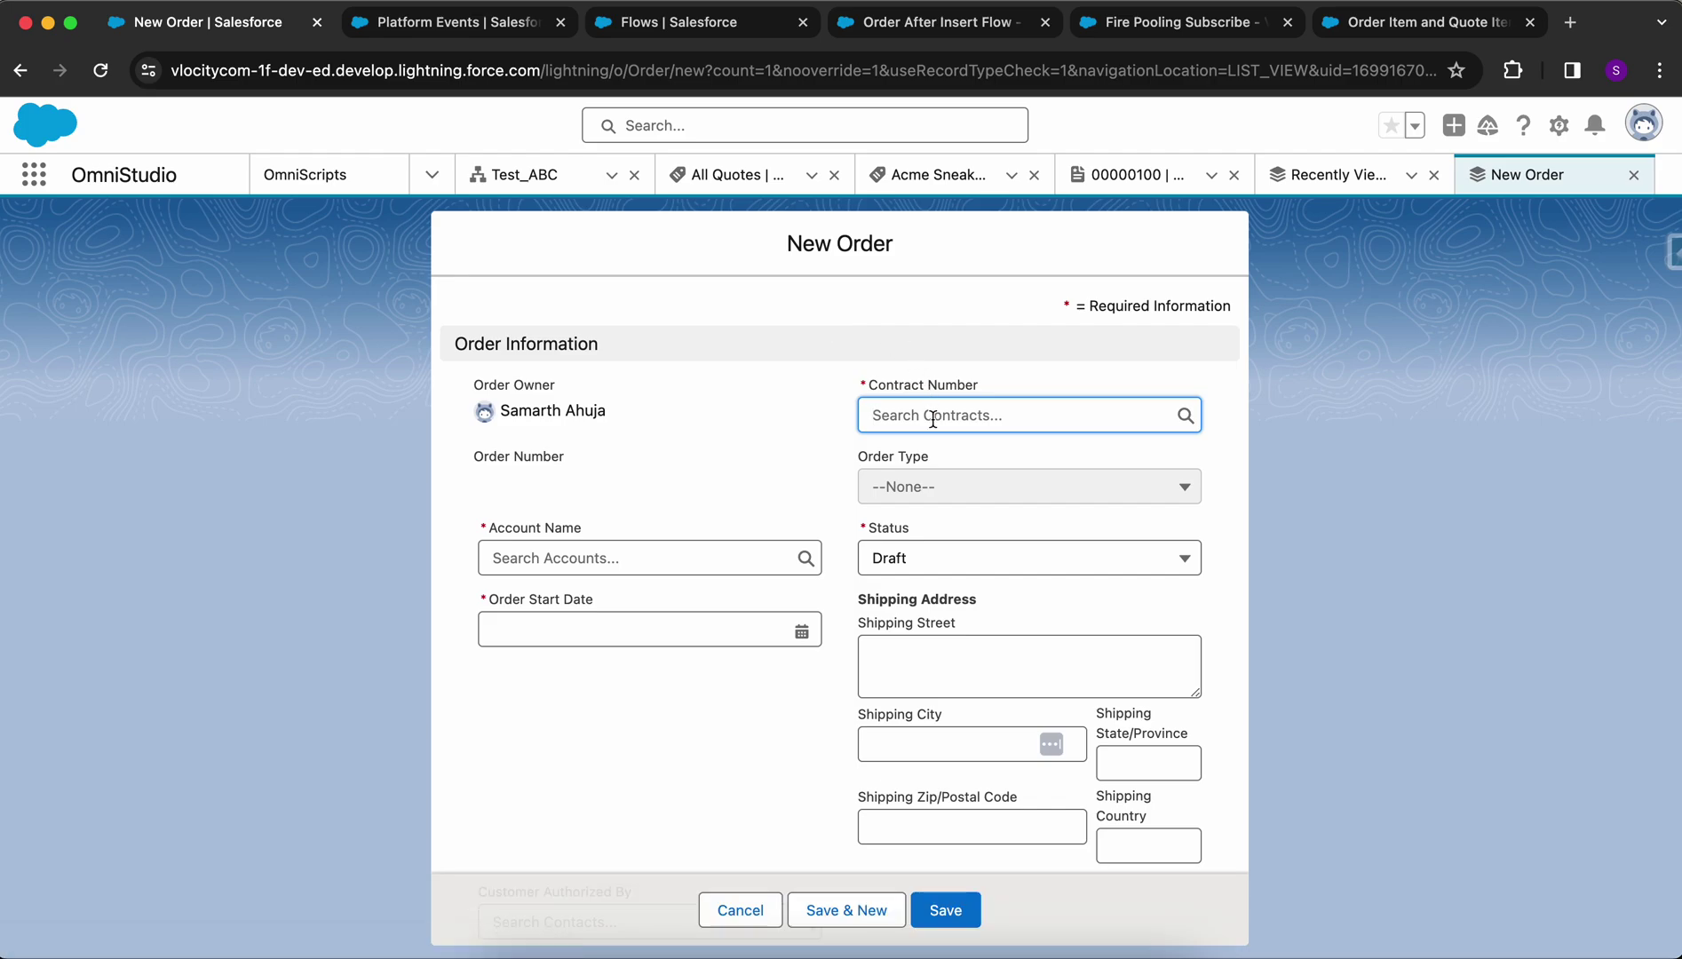
click(932, 414)
click(950, 495)
click(691, 569)
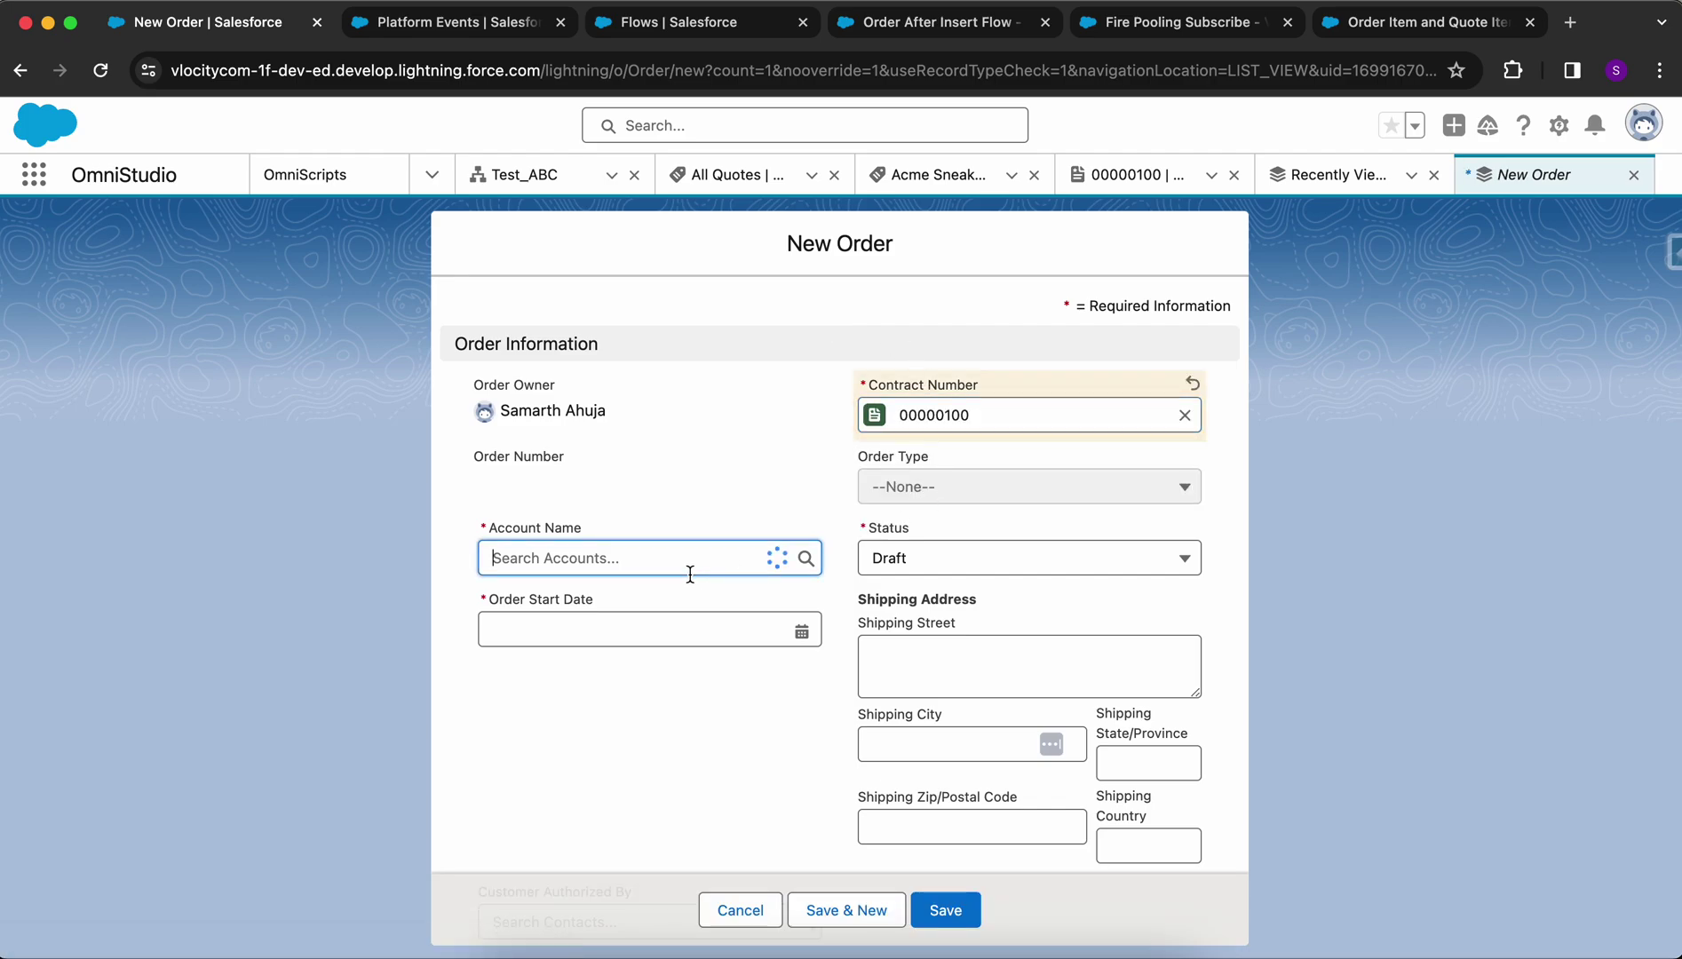
click(612, 479)
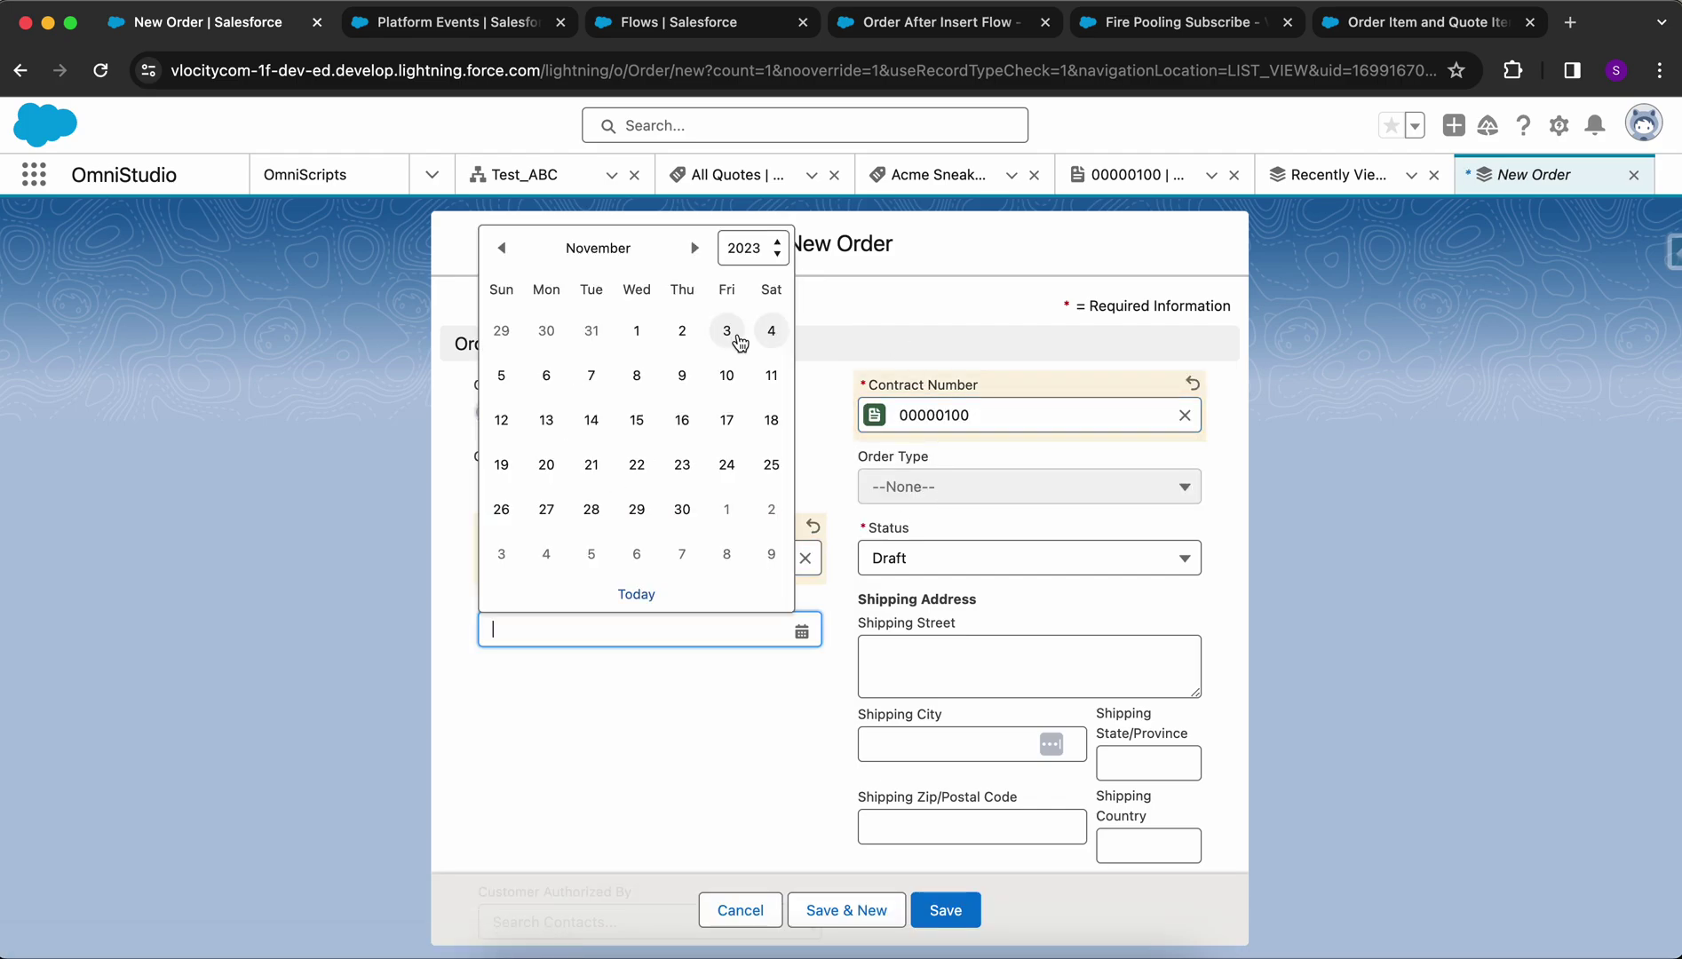
click(725, 336)
- Set the new order's related quote to Acme Sneakers Quote and save the order
scroll(785, 666, down, 3)
scroll(913, 556, up, 3)
scroll(913, 556, down, 8)
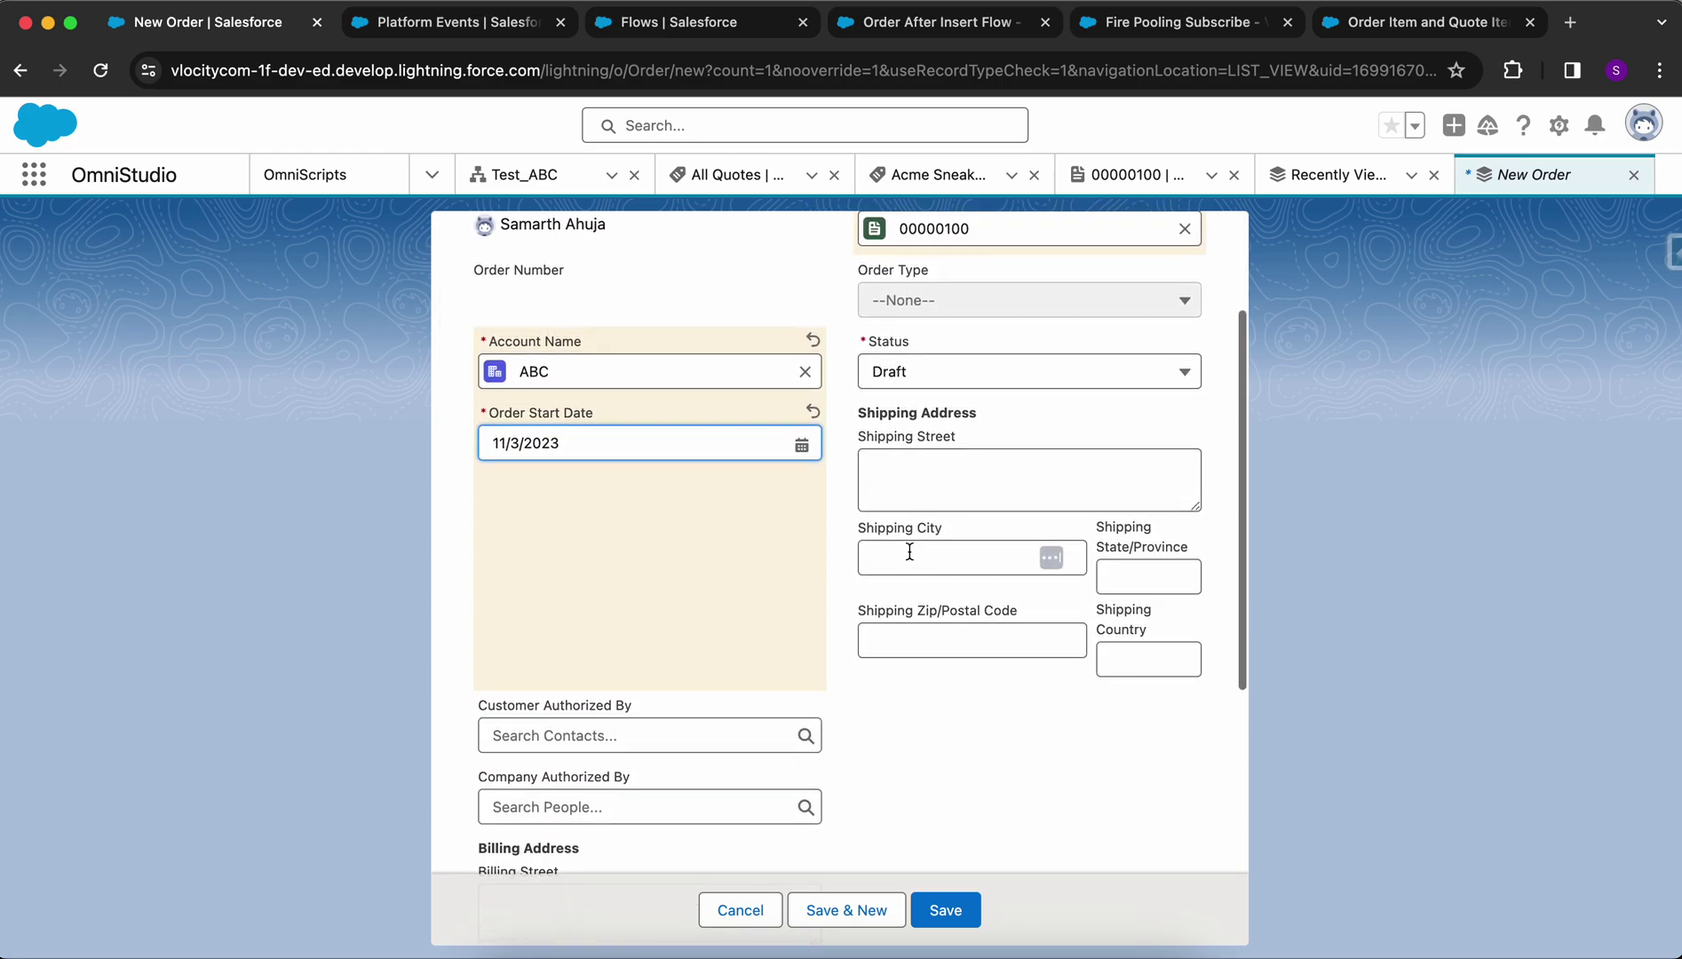
click(597, 679)
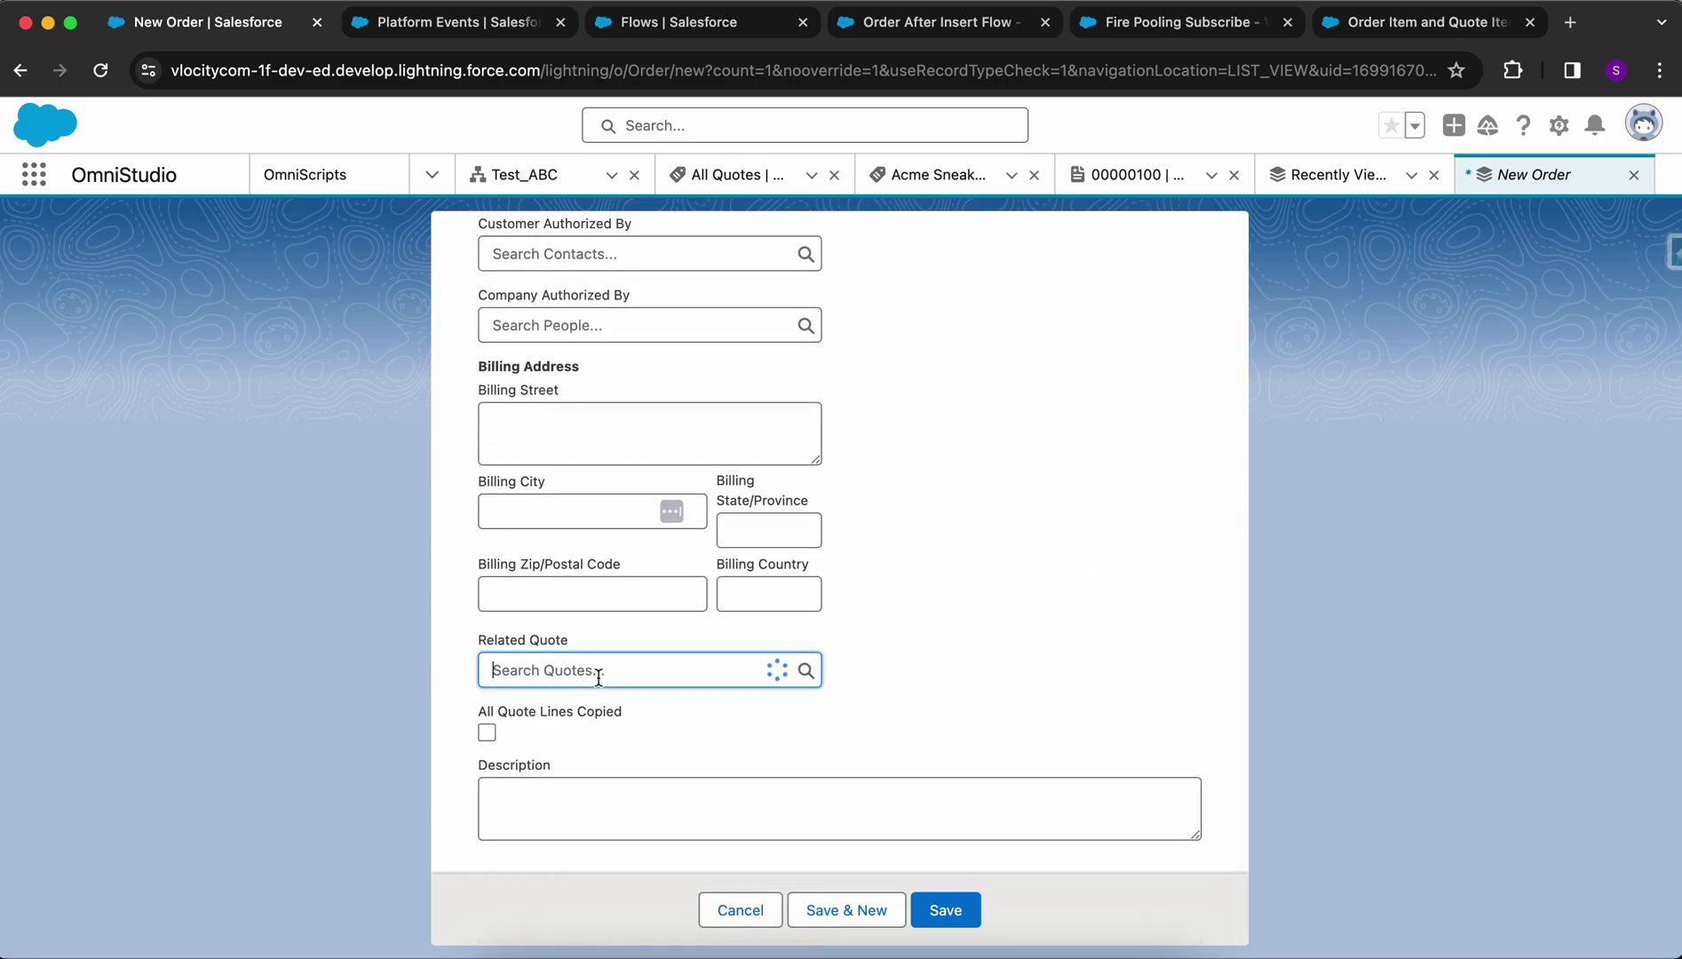
click(611, 755)
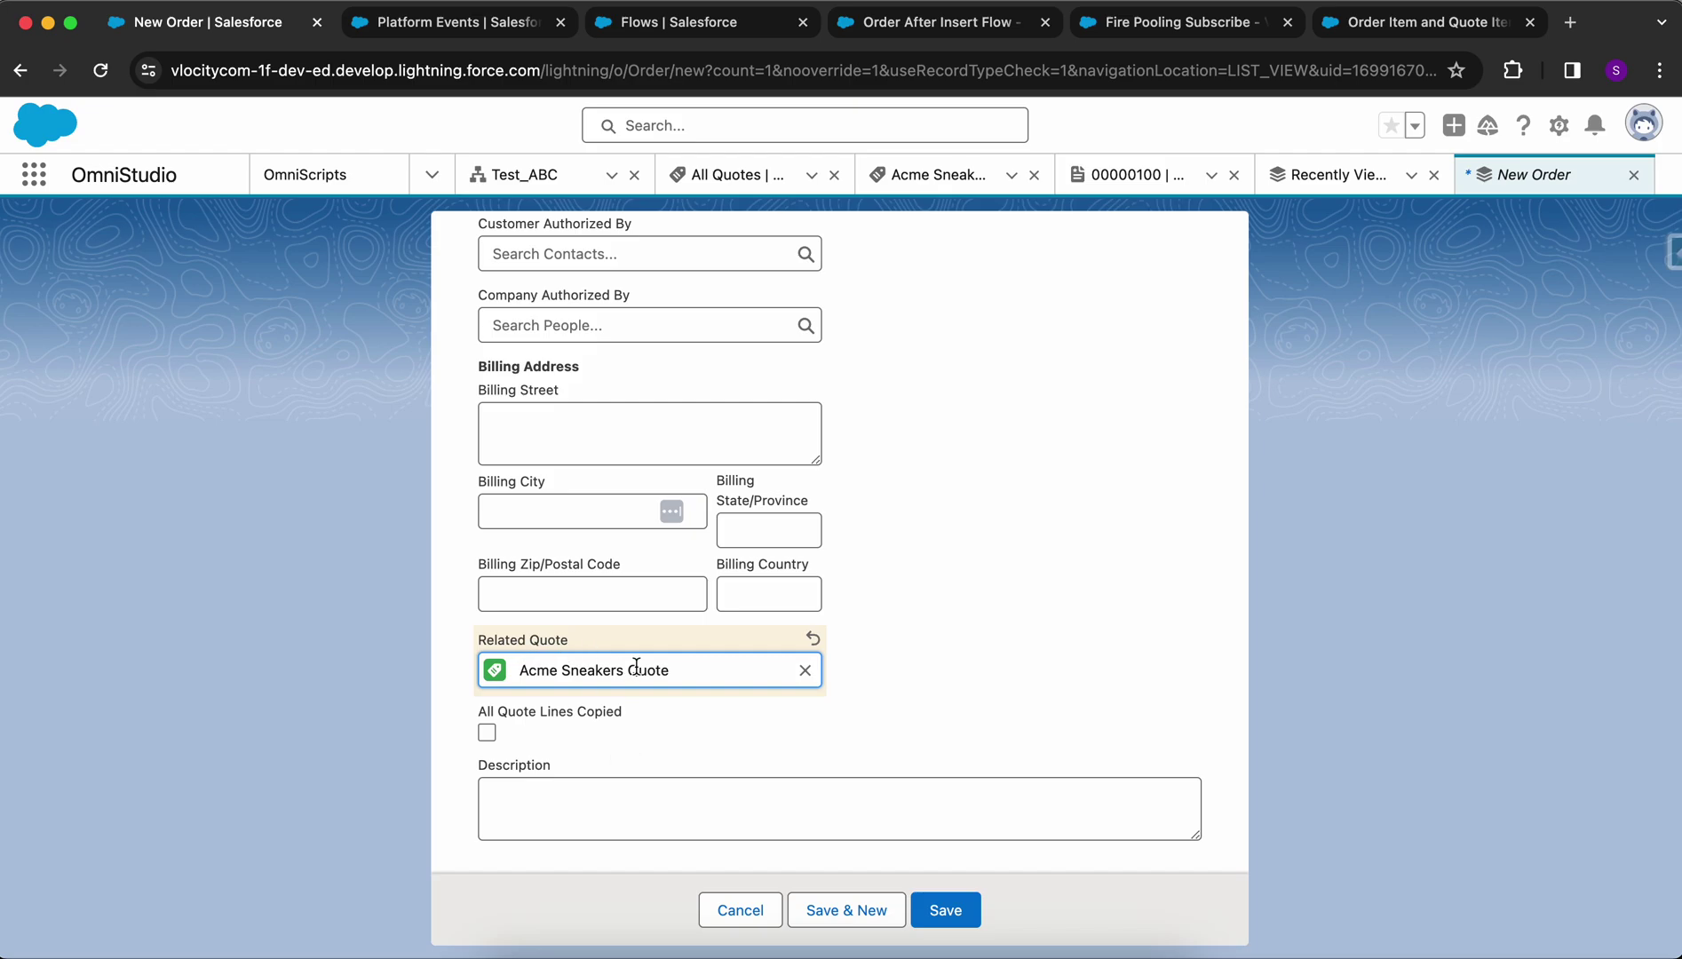
click(961, 910)
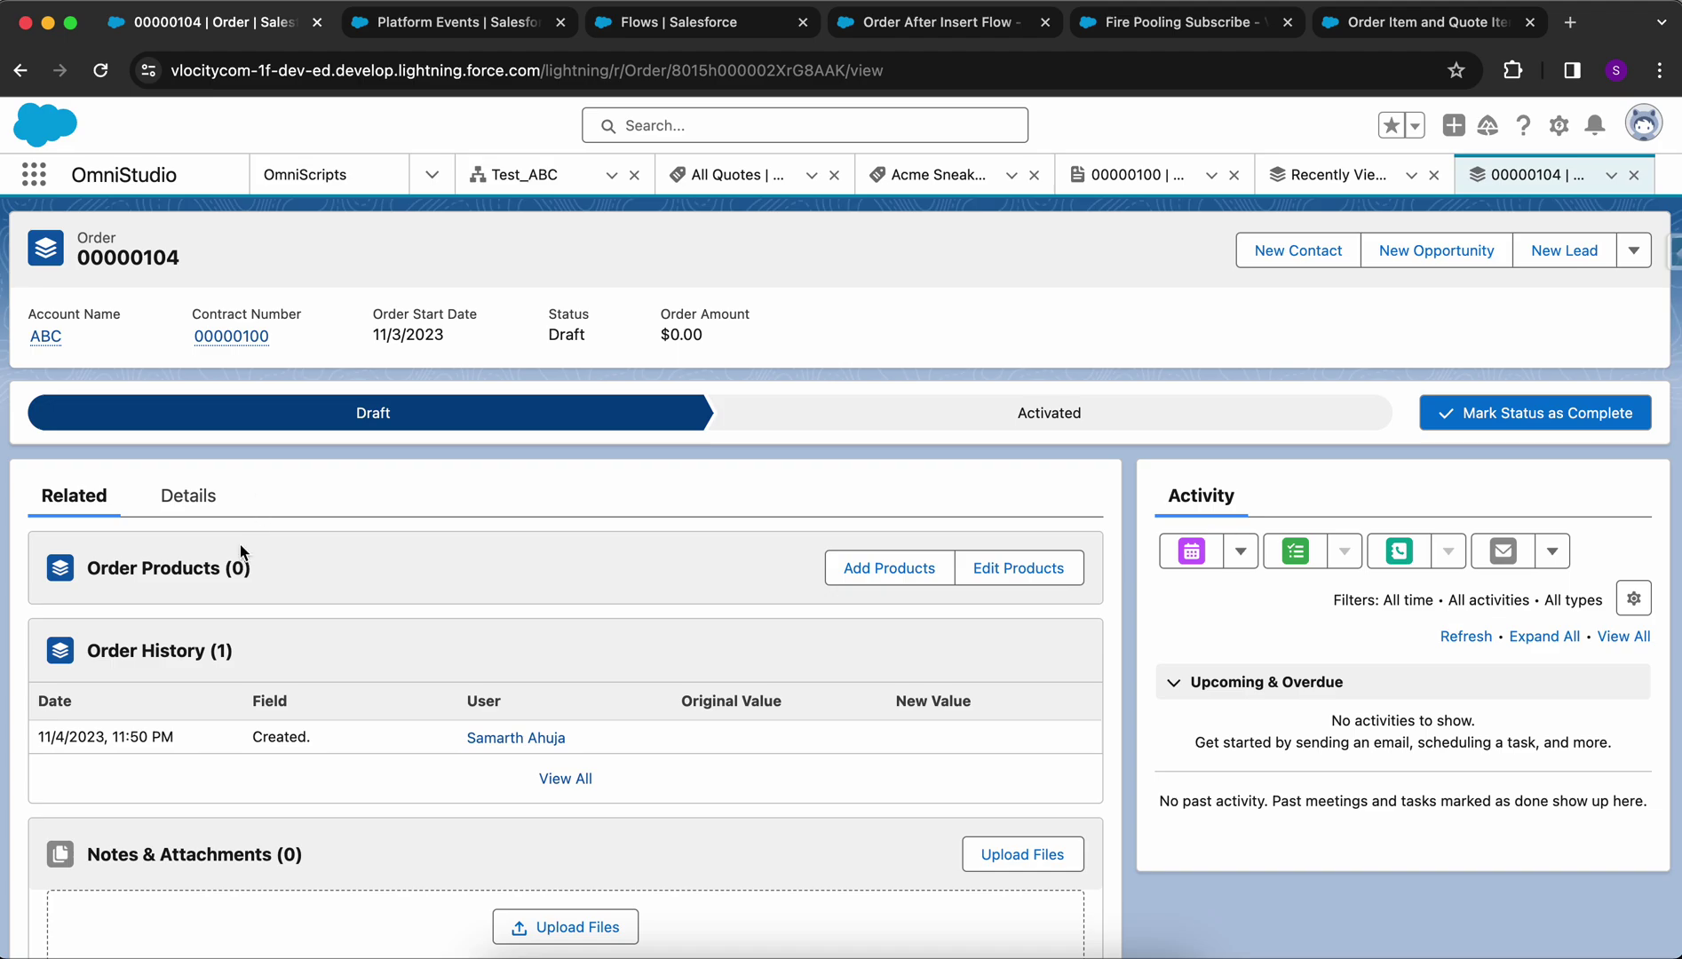
- Check the new order's All Quote Lines Copied field, open the related quote's line items, and return to the order details
click(189, 494)
scroll(355, 744, down, 4)
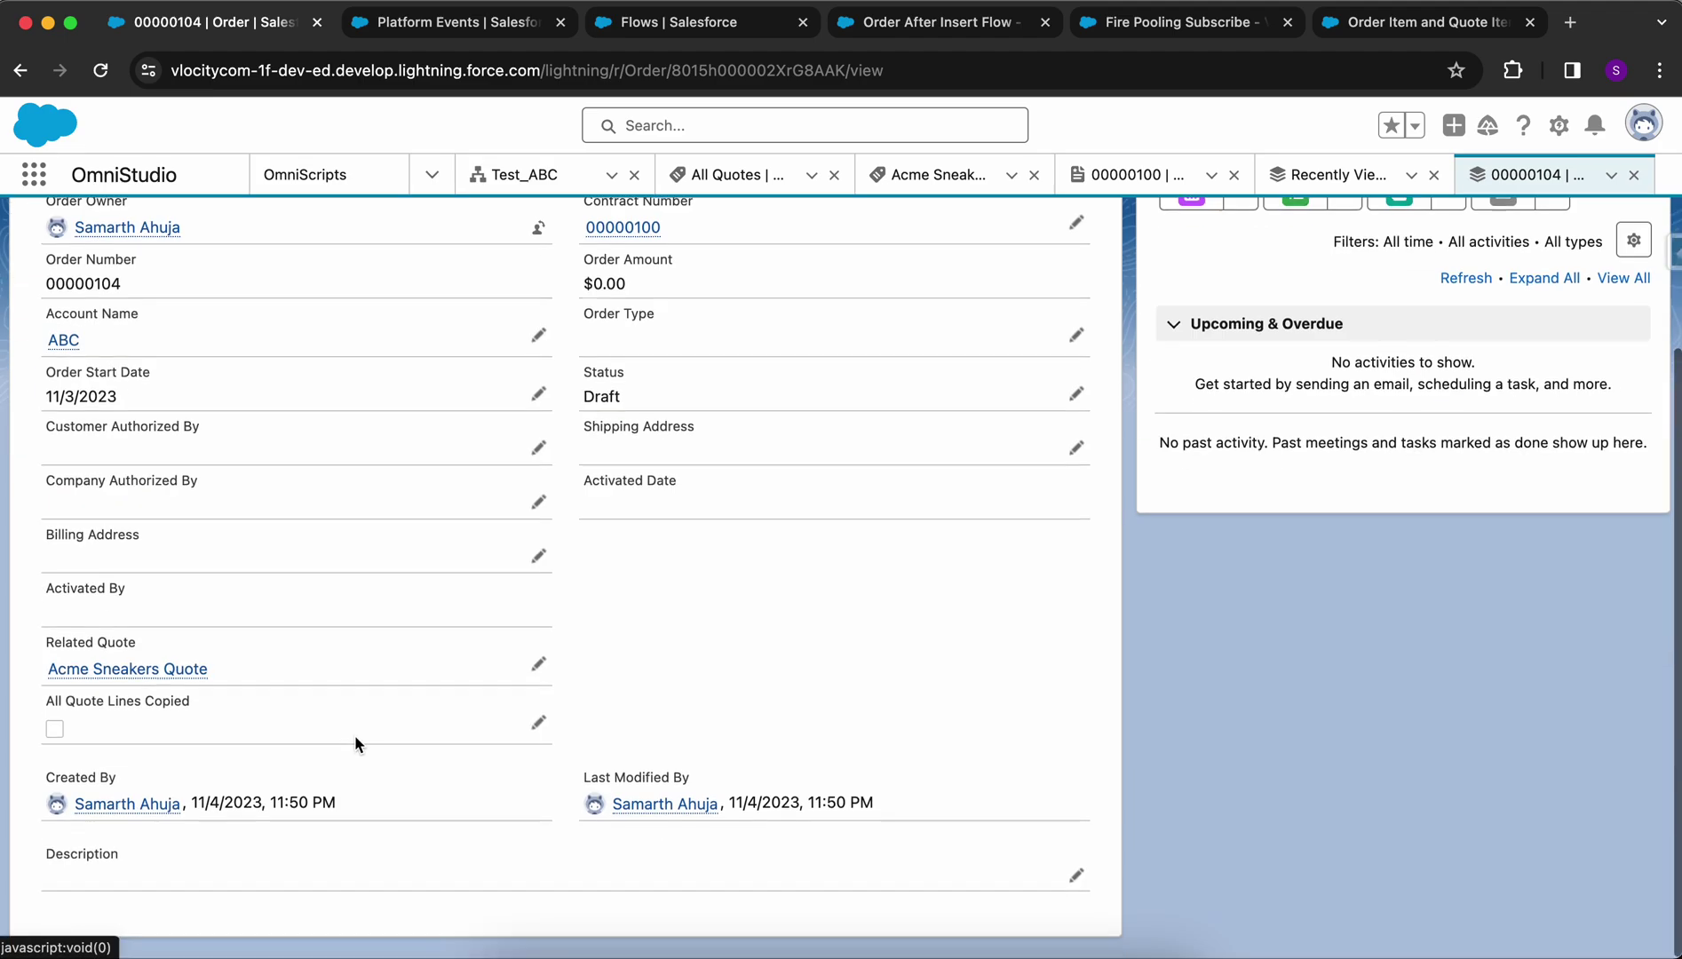
click(76, 670)
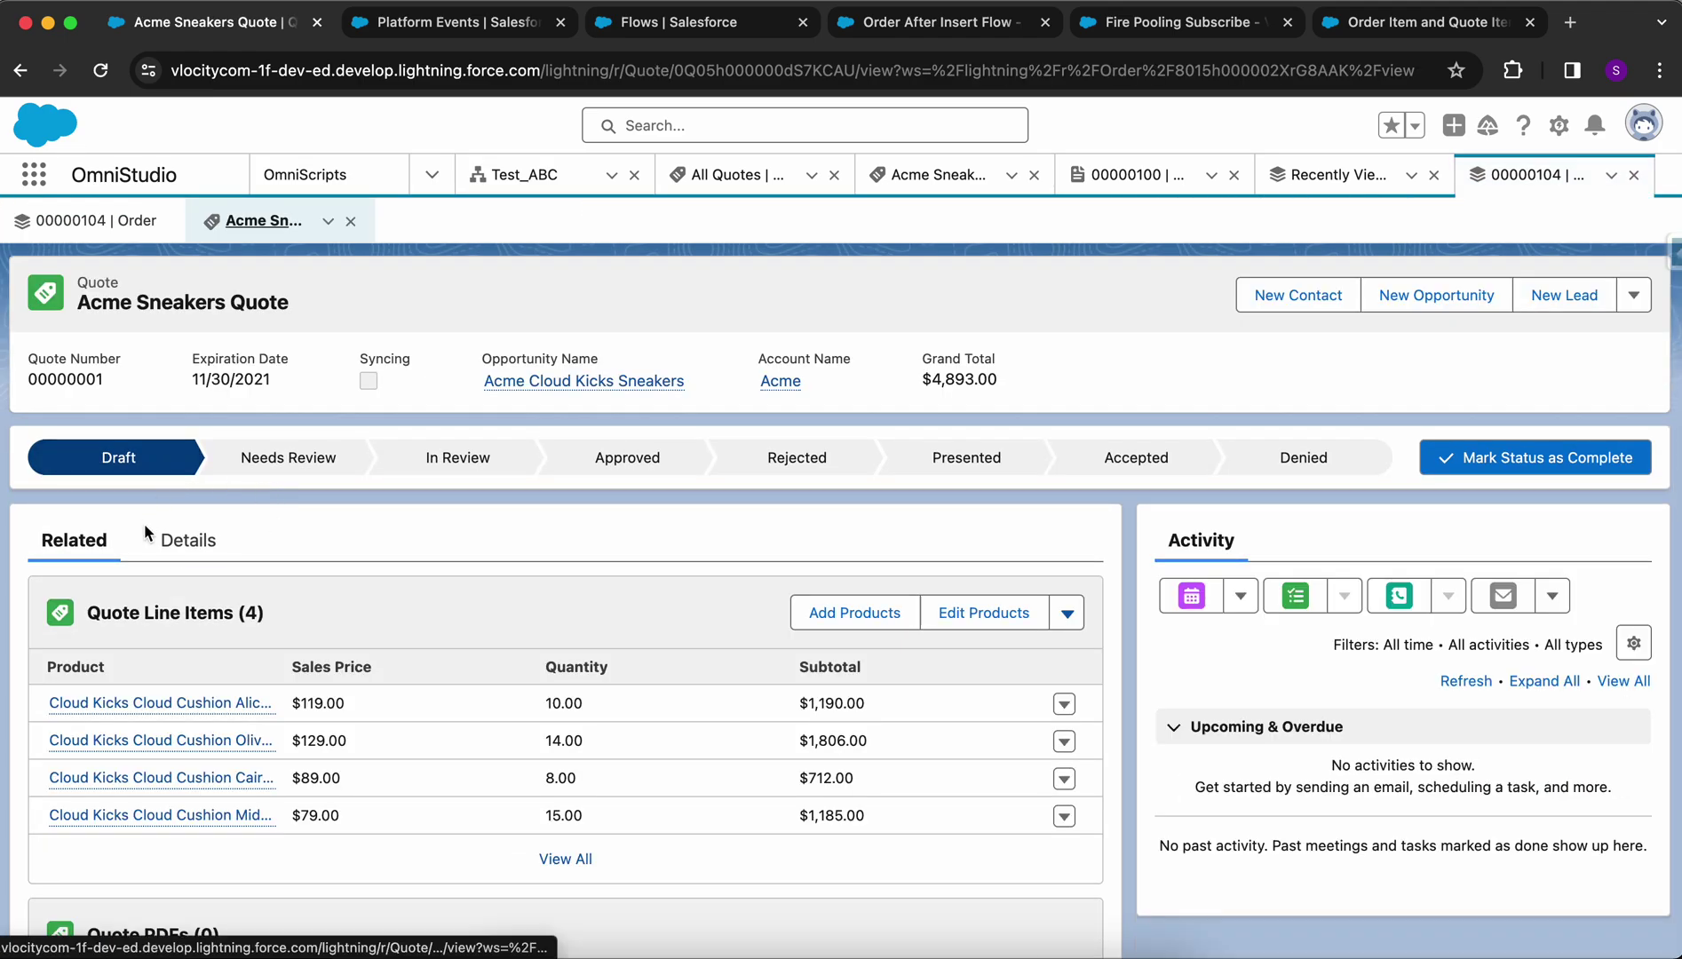
click(168, 612)
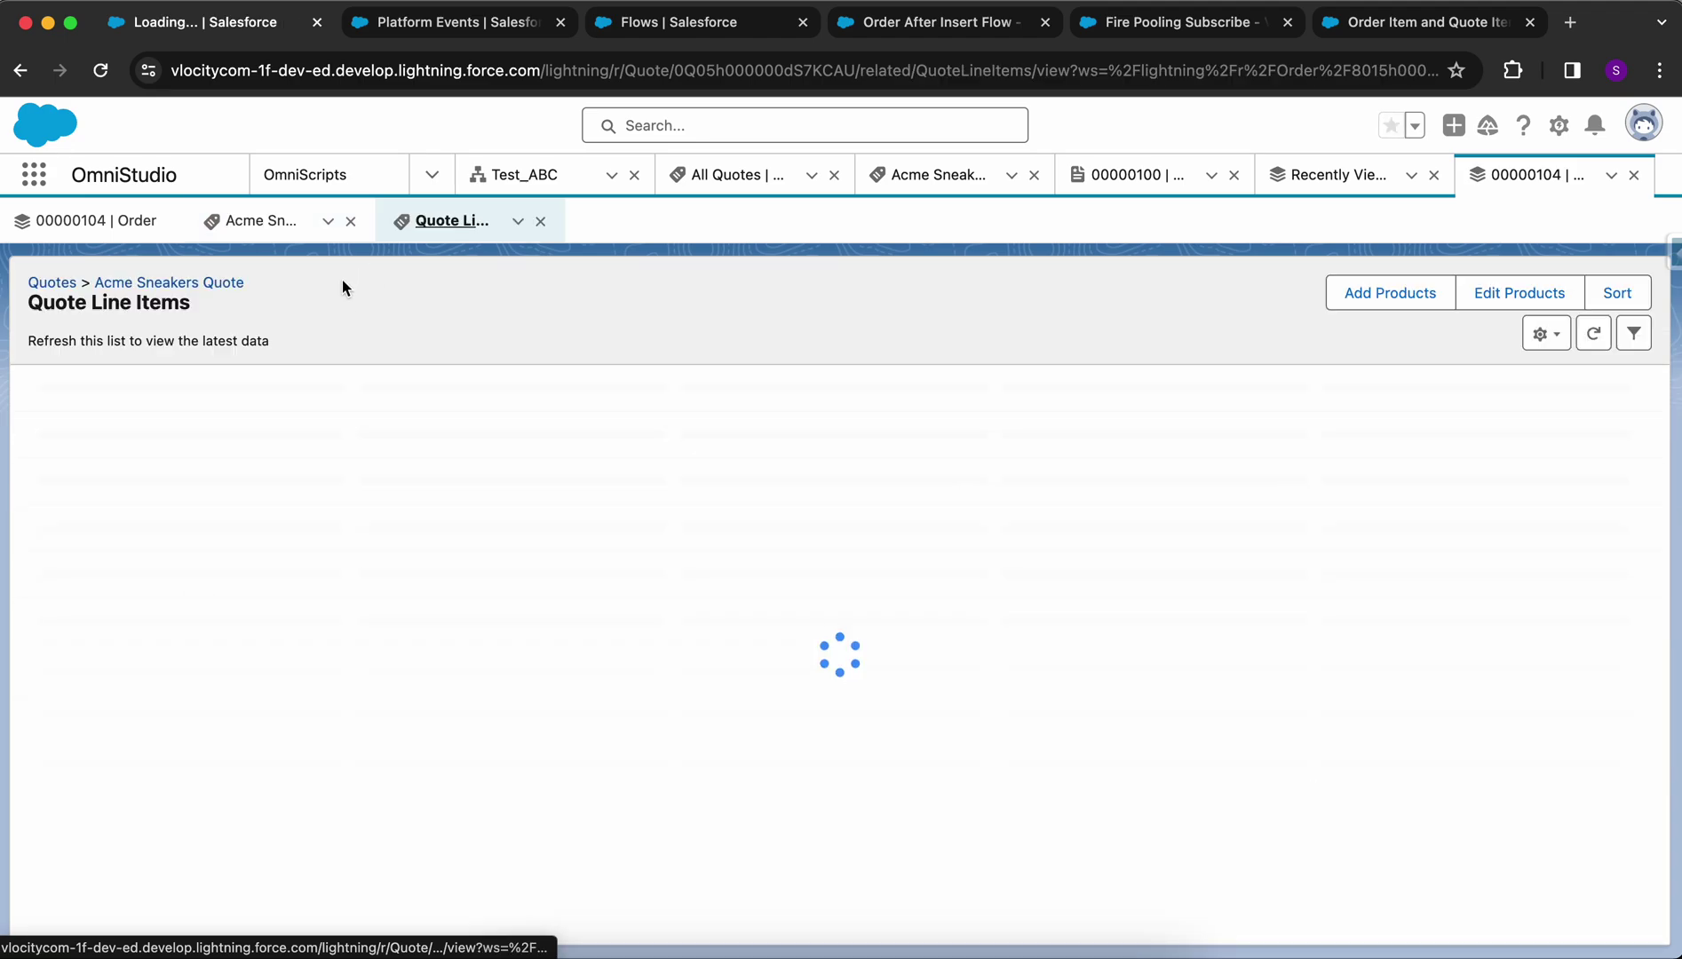
click(120, 221)
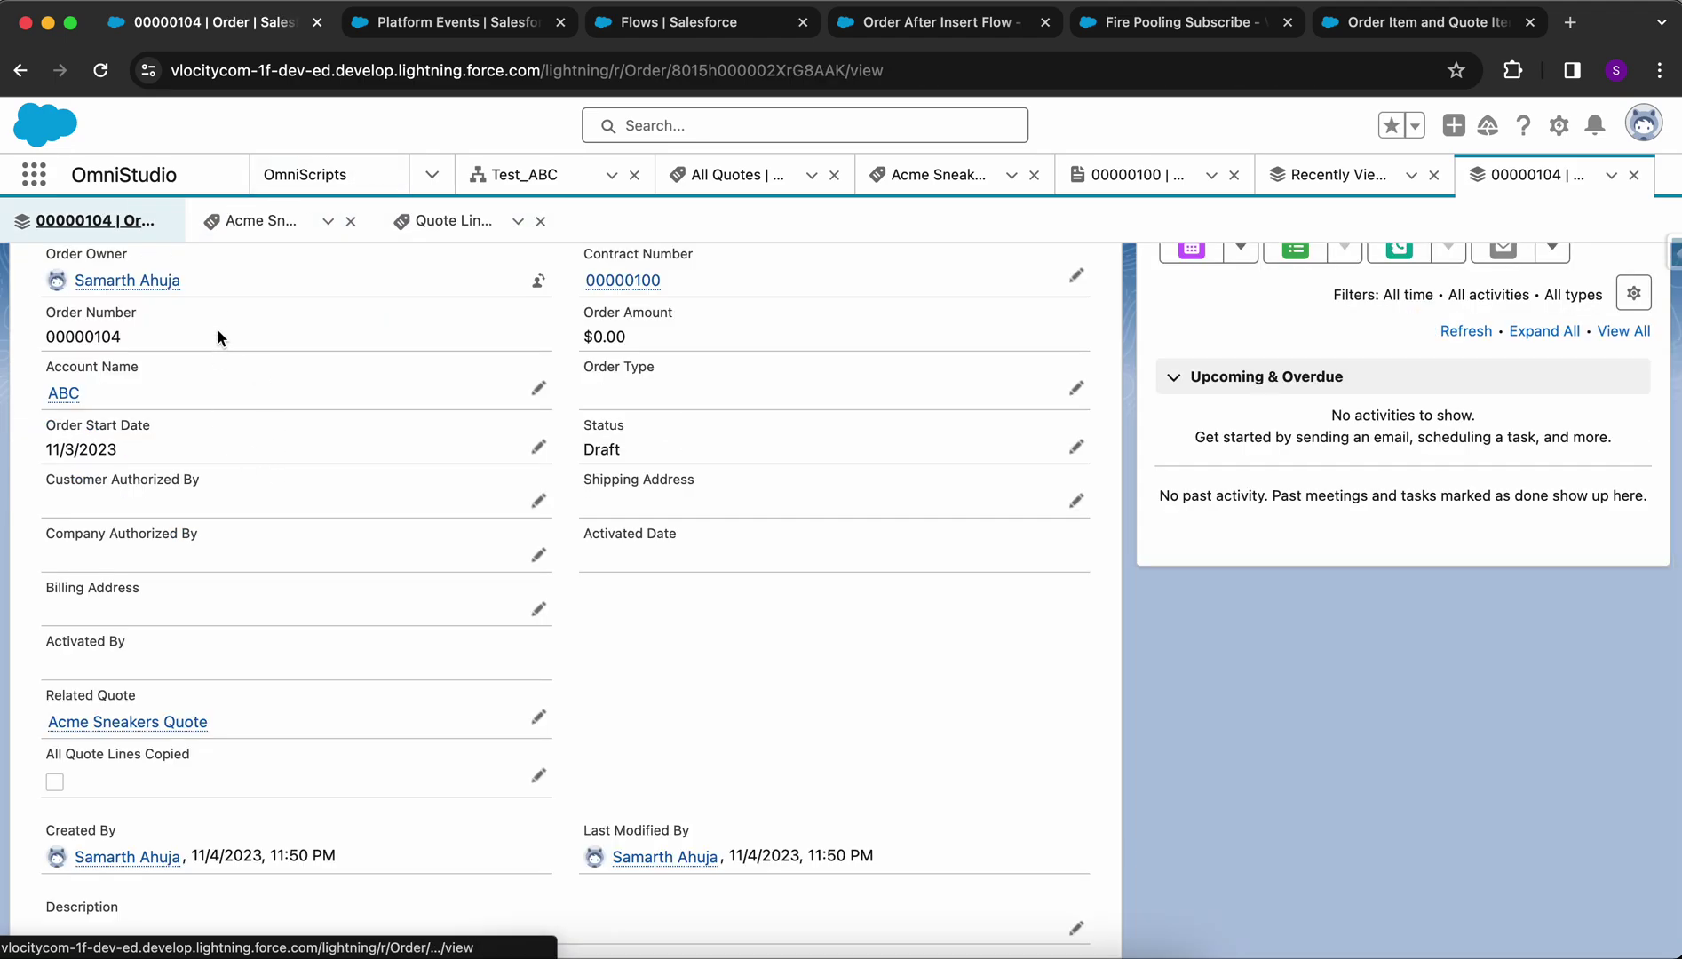
- Return to the order's related lists and open the Time-Based Workflow monitoring page in Setup
scroll(230, 311, up, 5)
click(94, 542)
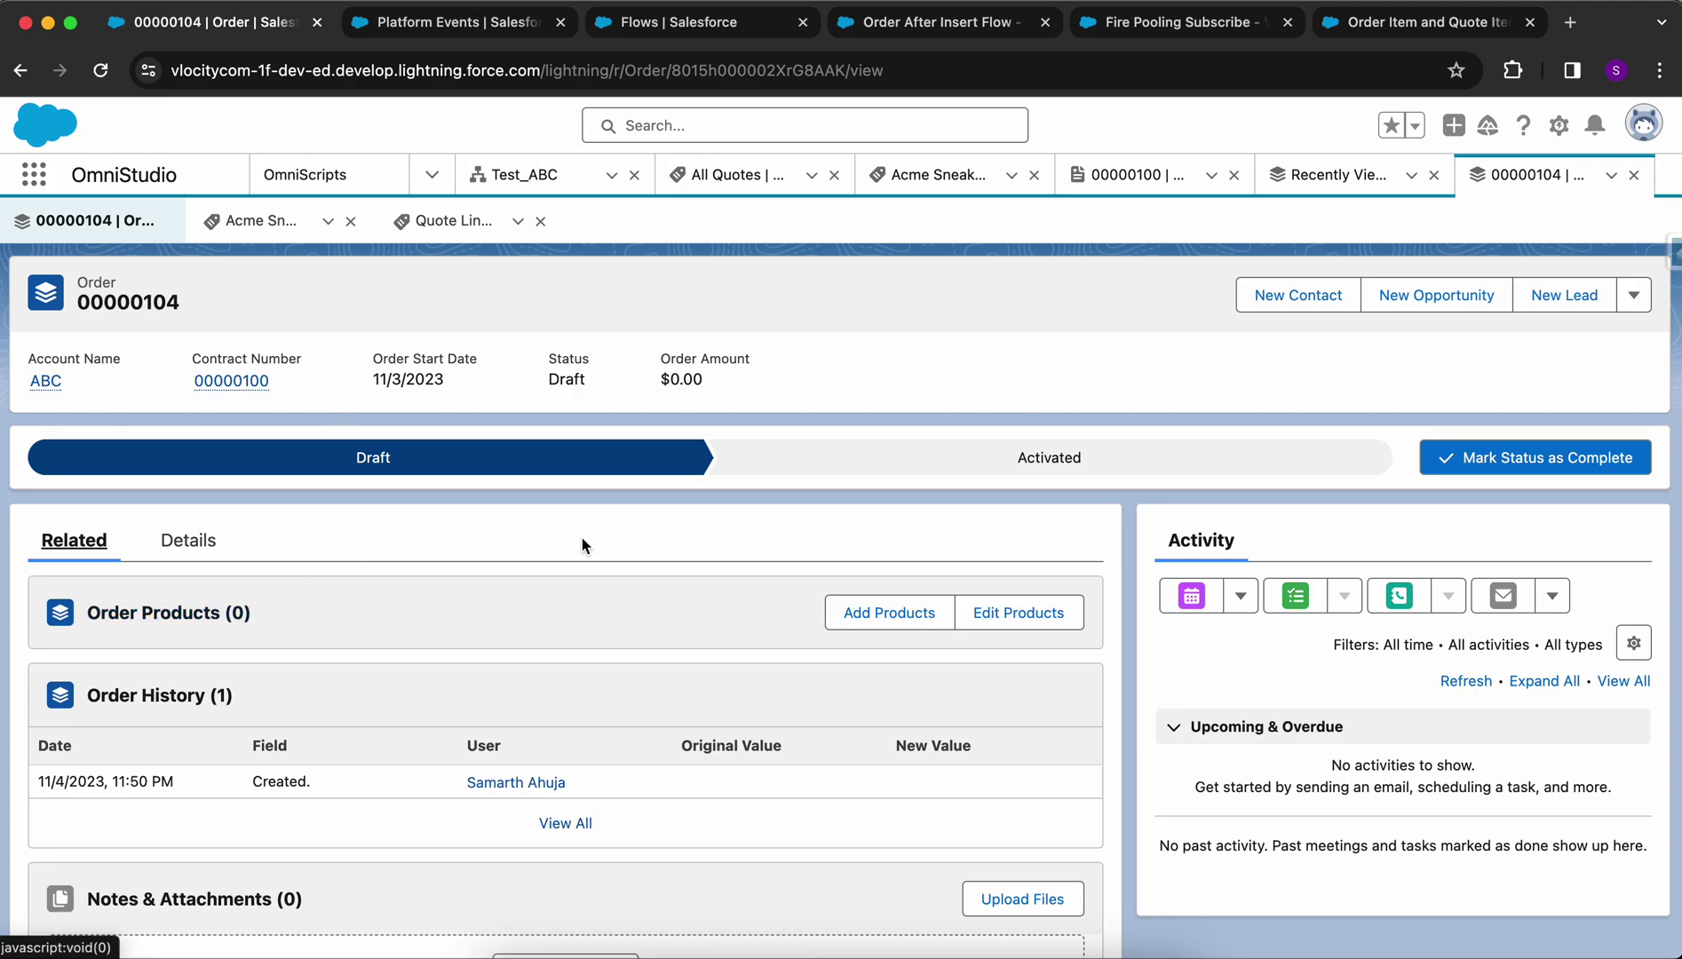
click(1558, 125)
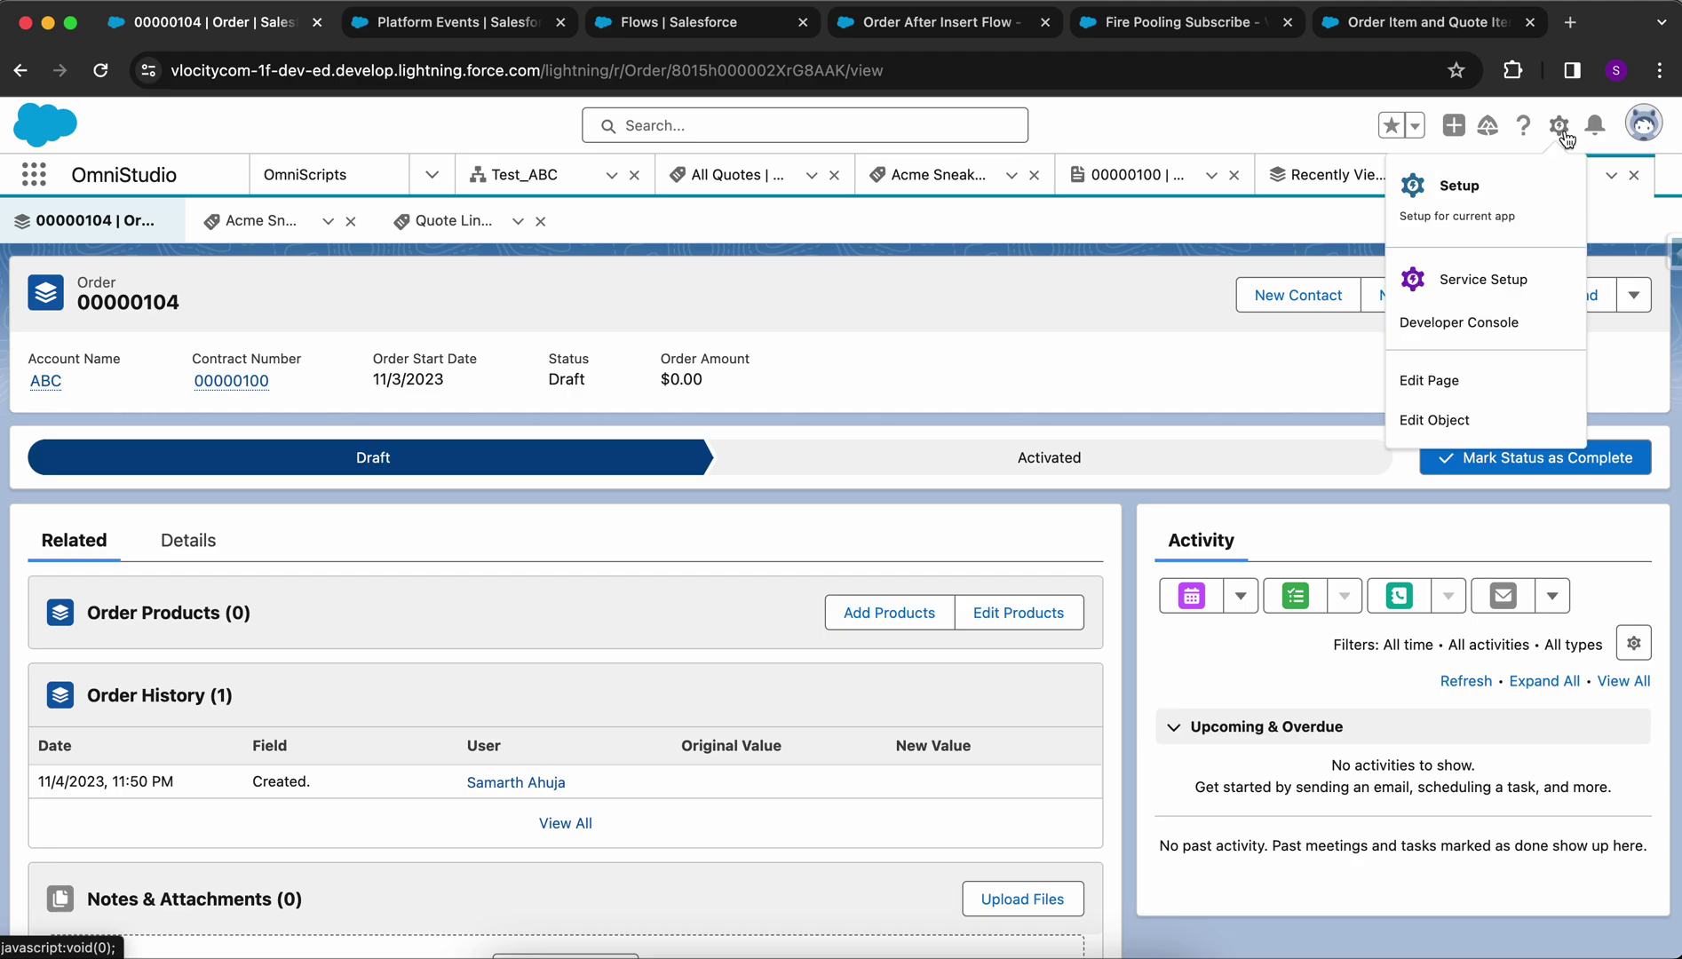
click(1513, 208)
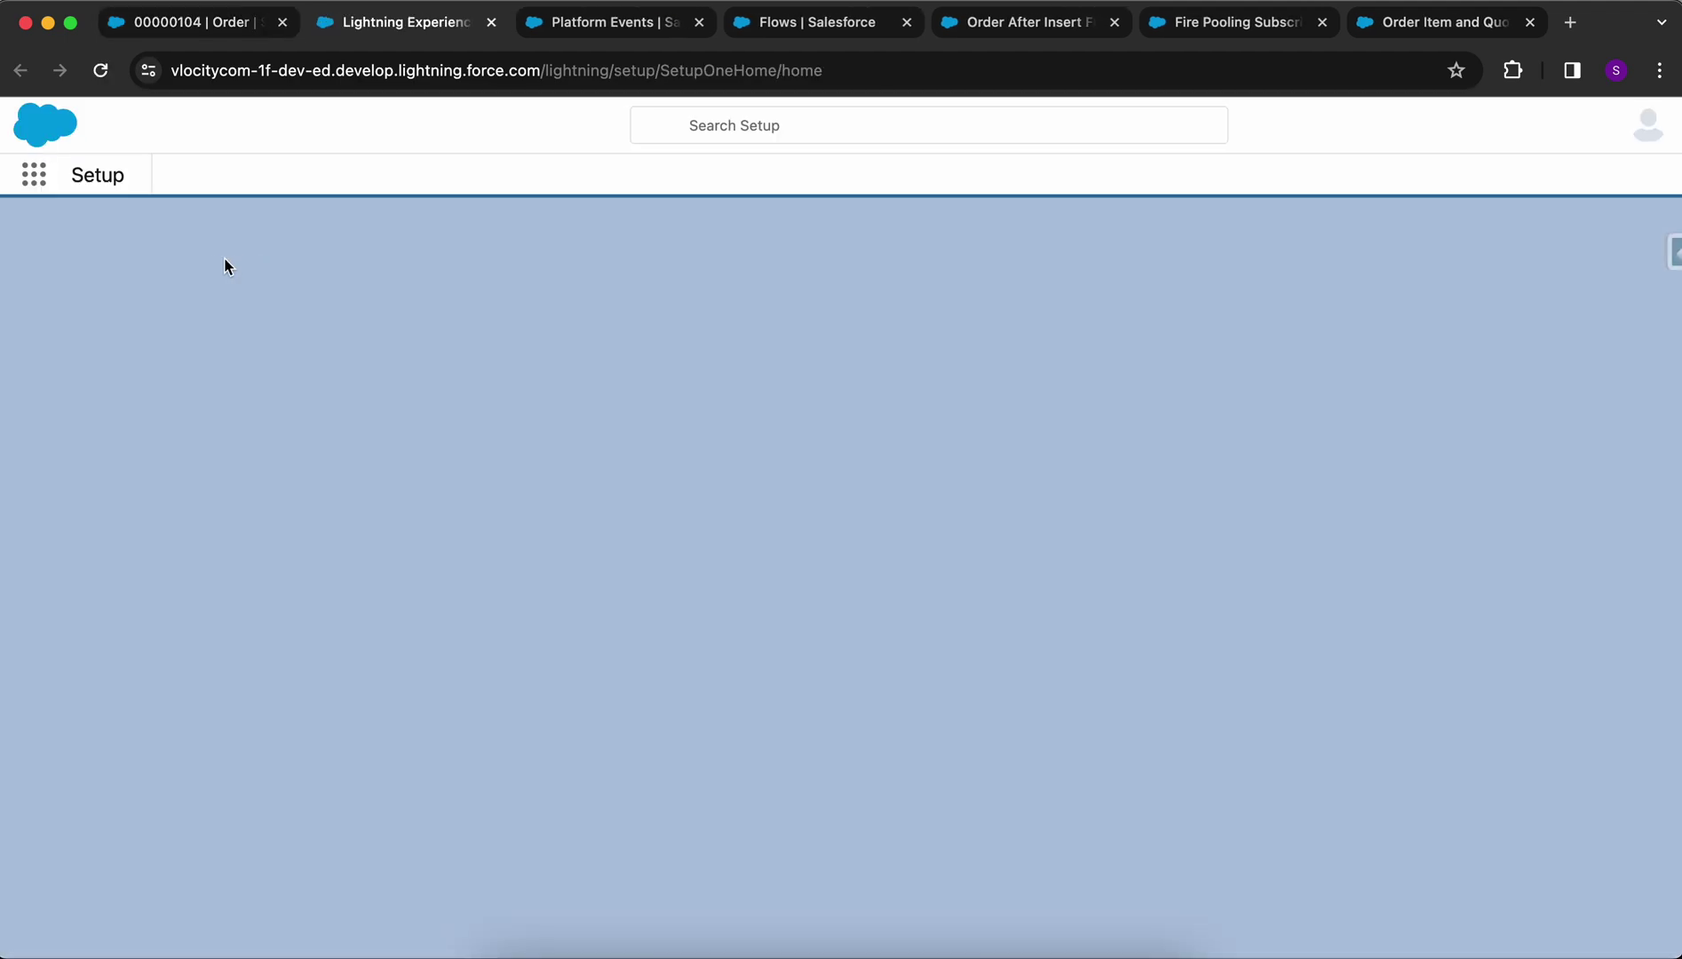
click(184, 251)
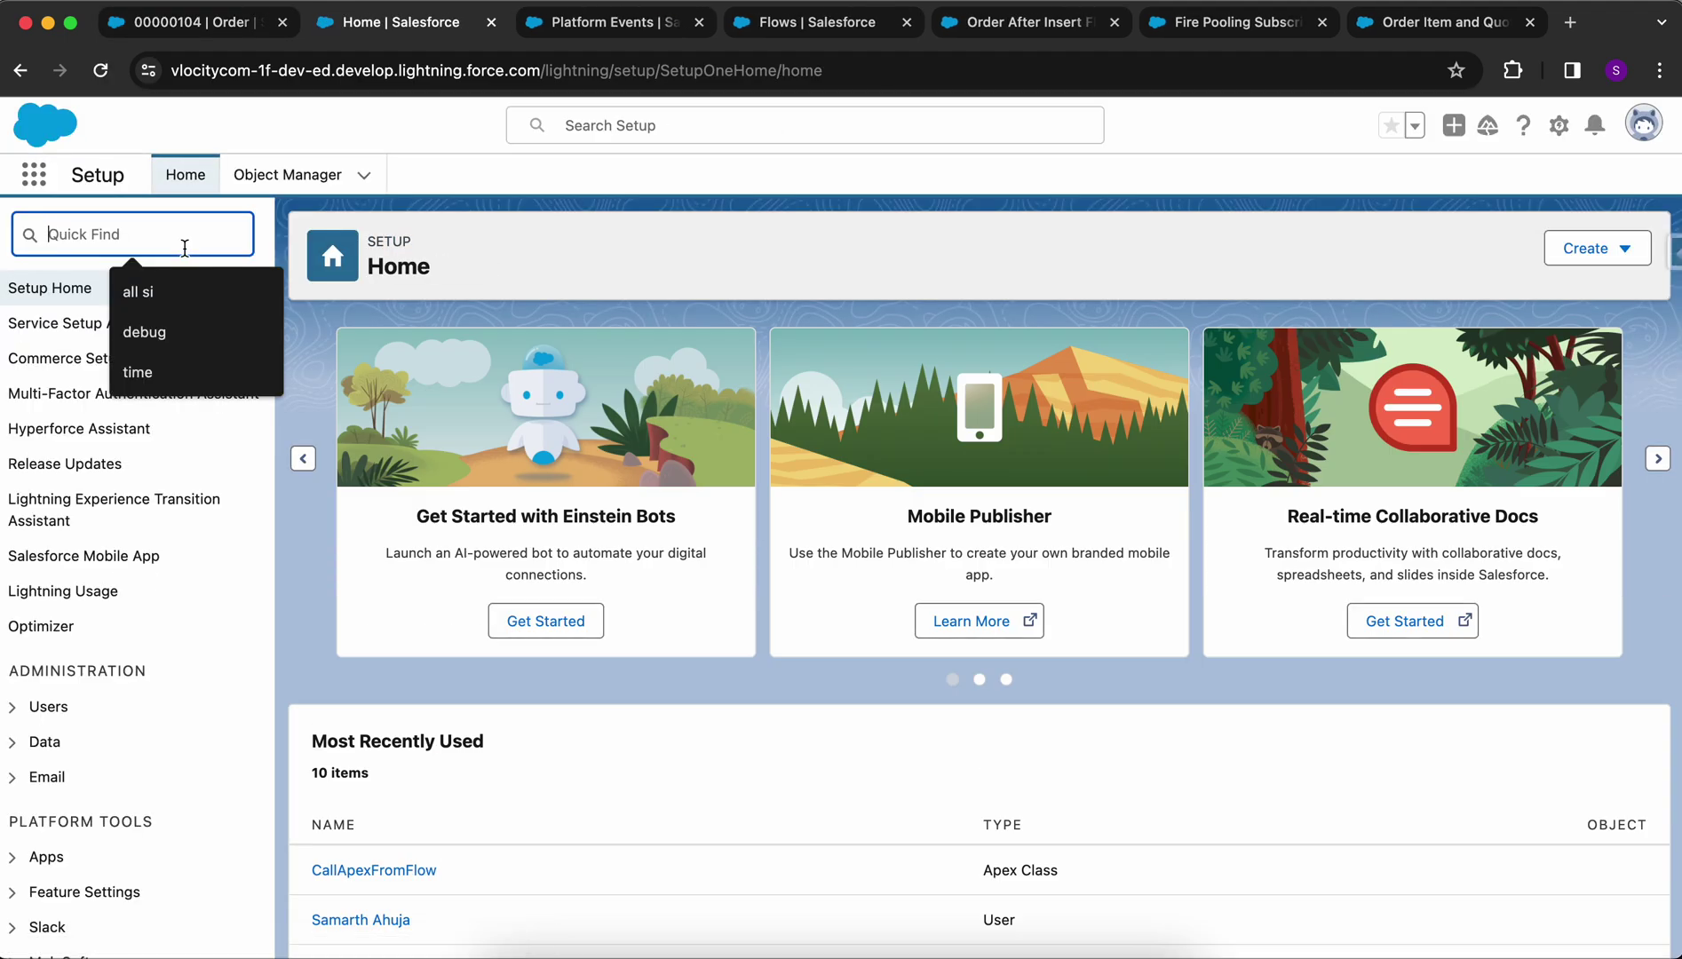
text(time)
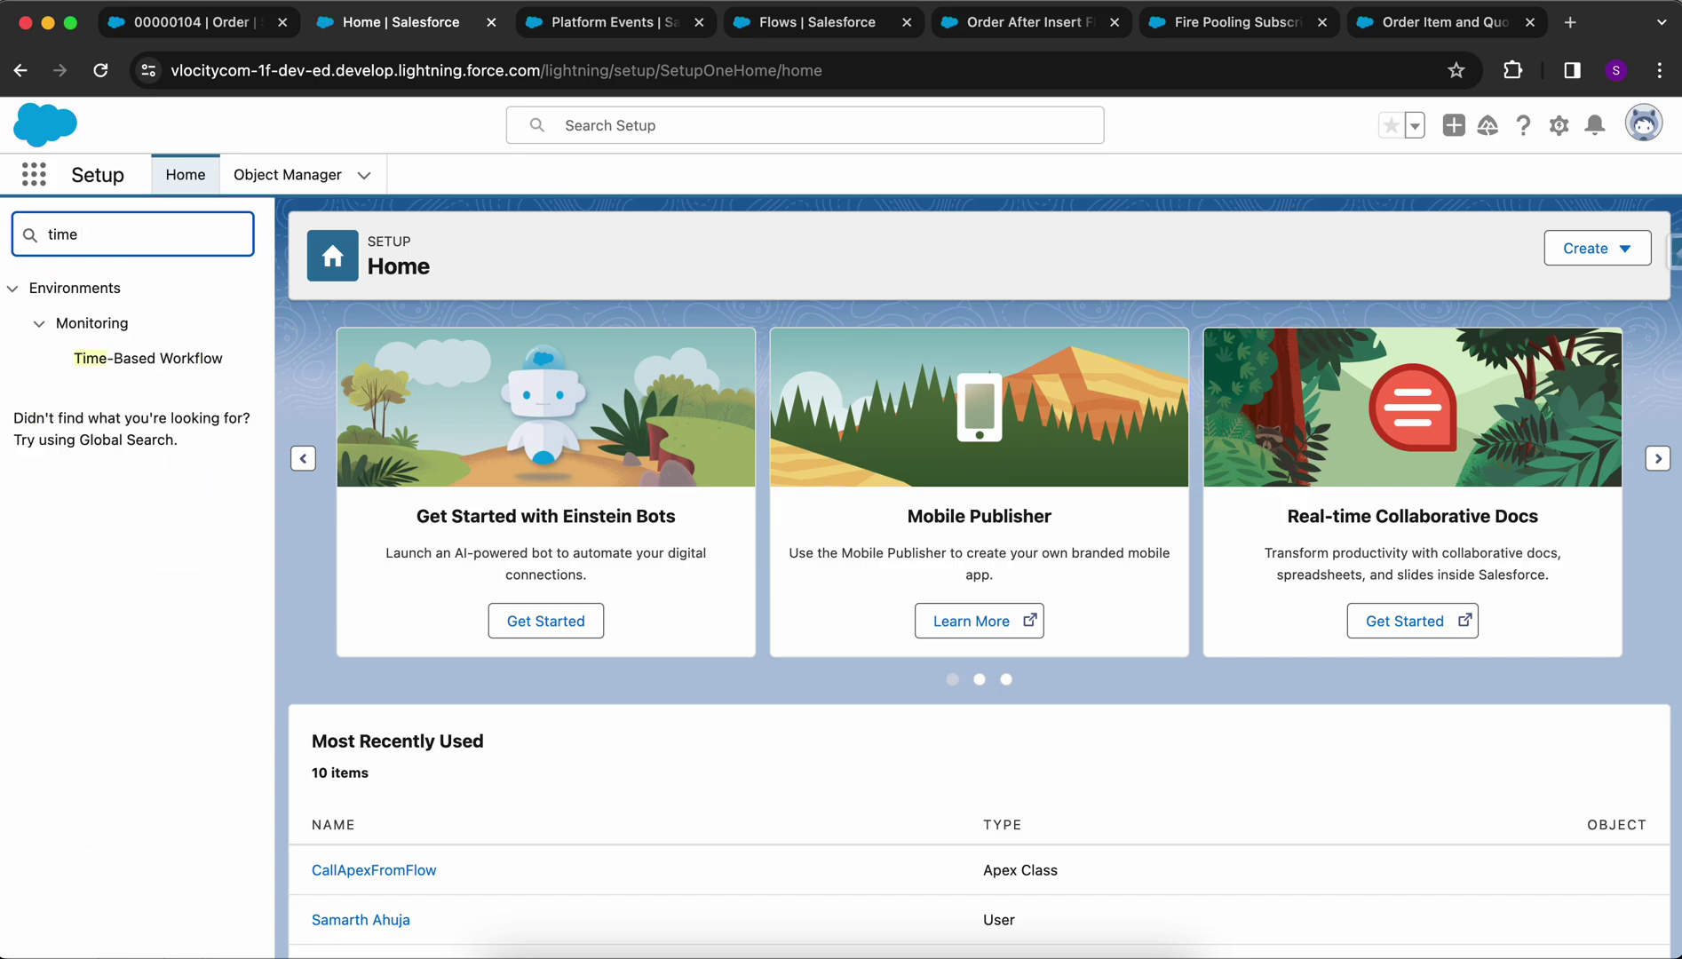
click(166, 360)
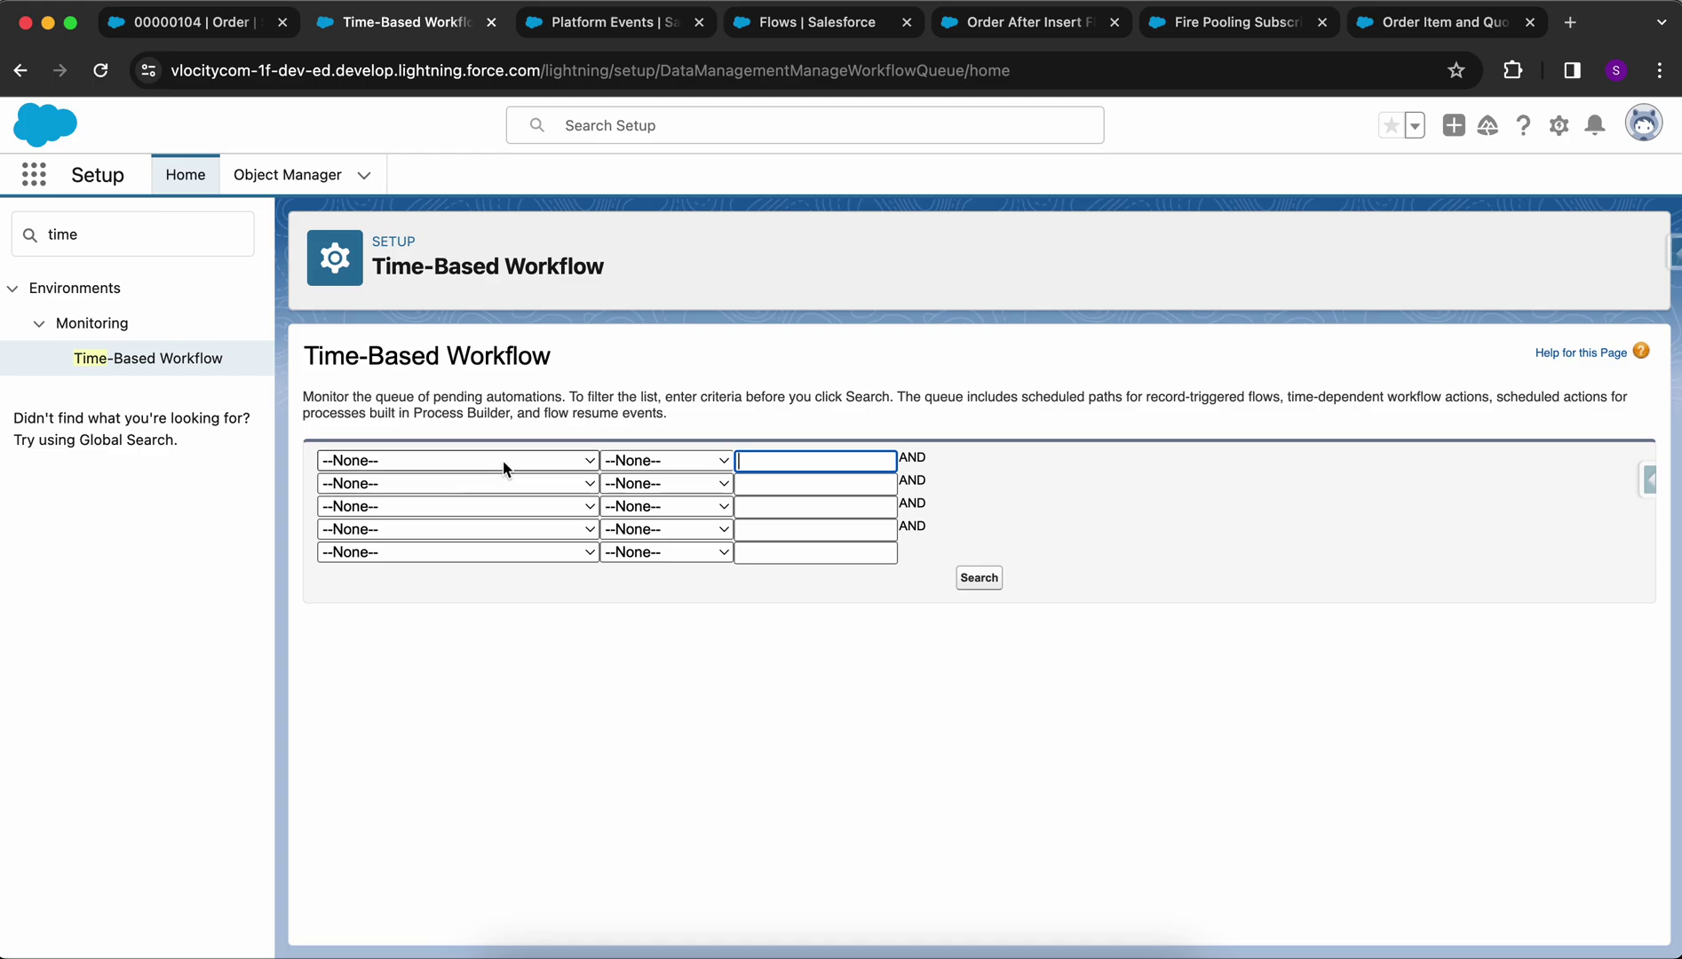
- Search the pending automations for a Workflow Rule, Flow, or Process Name that contains Order, and examine the created and scheduled dates
click(505, 461)
click(503, 501)
click(810, 464)
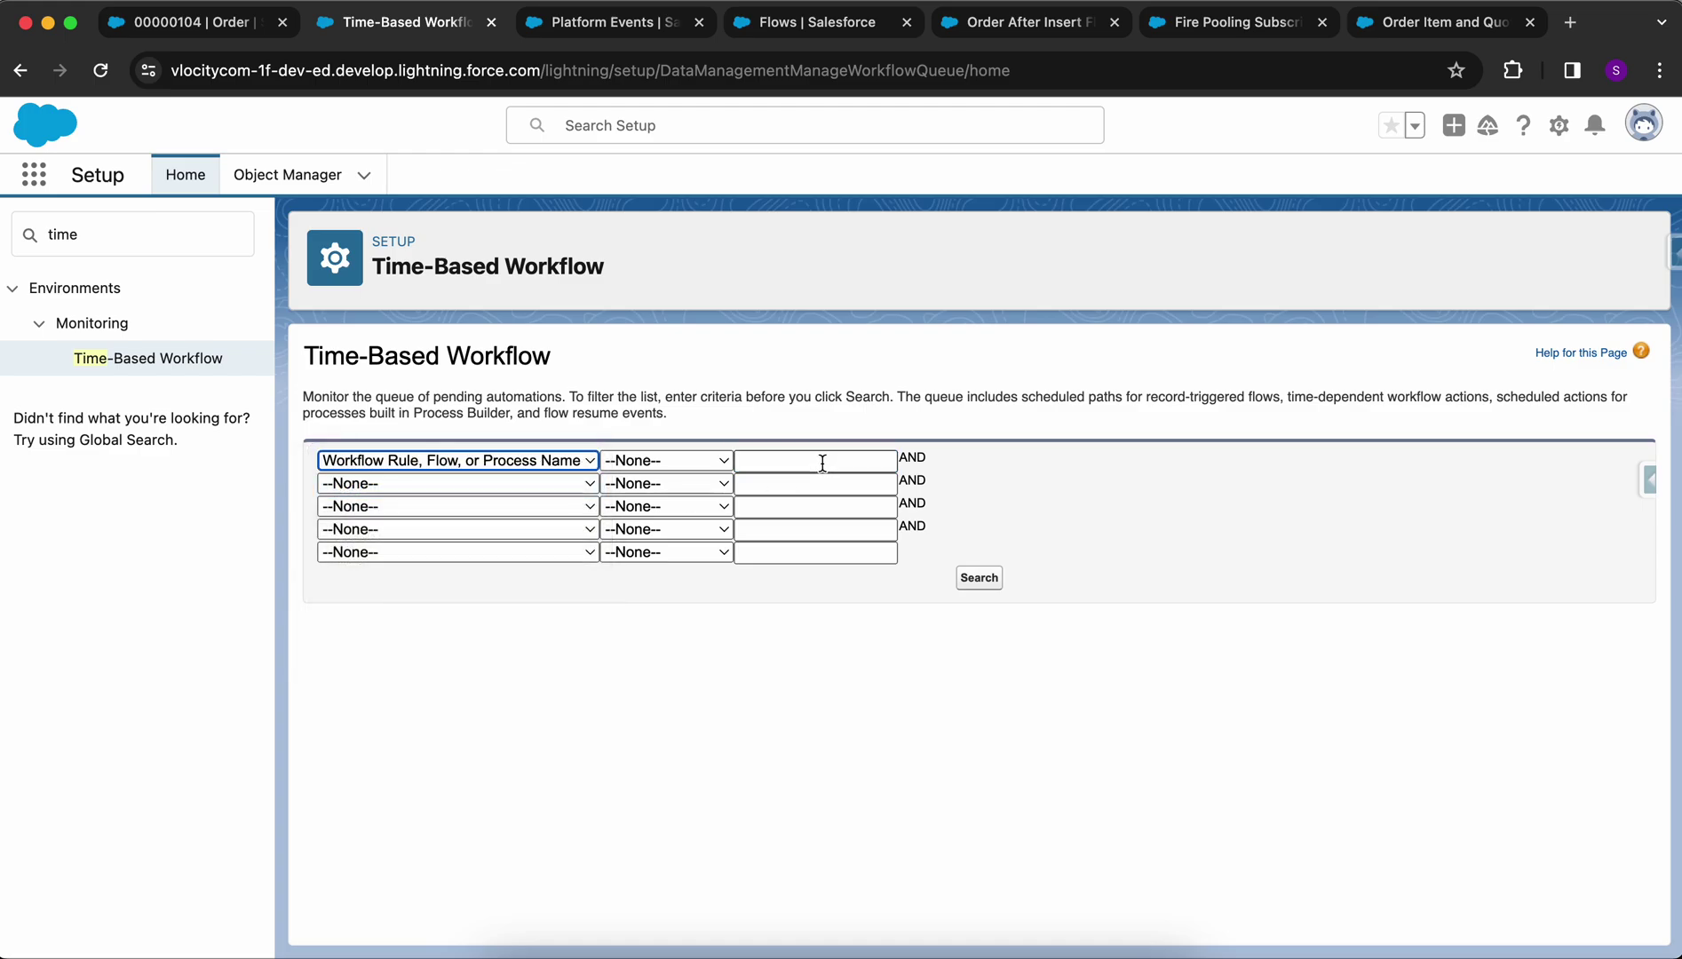
click(716, 471)
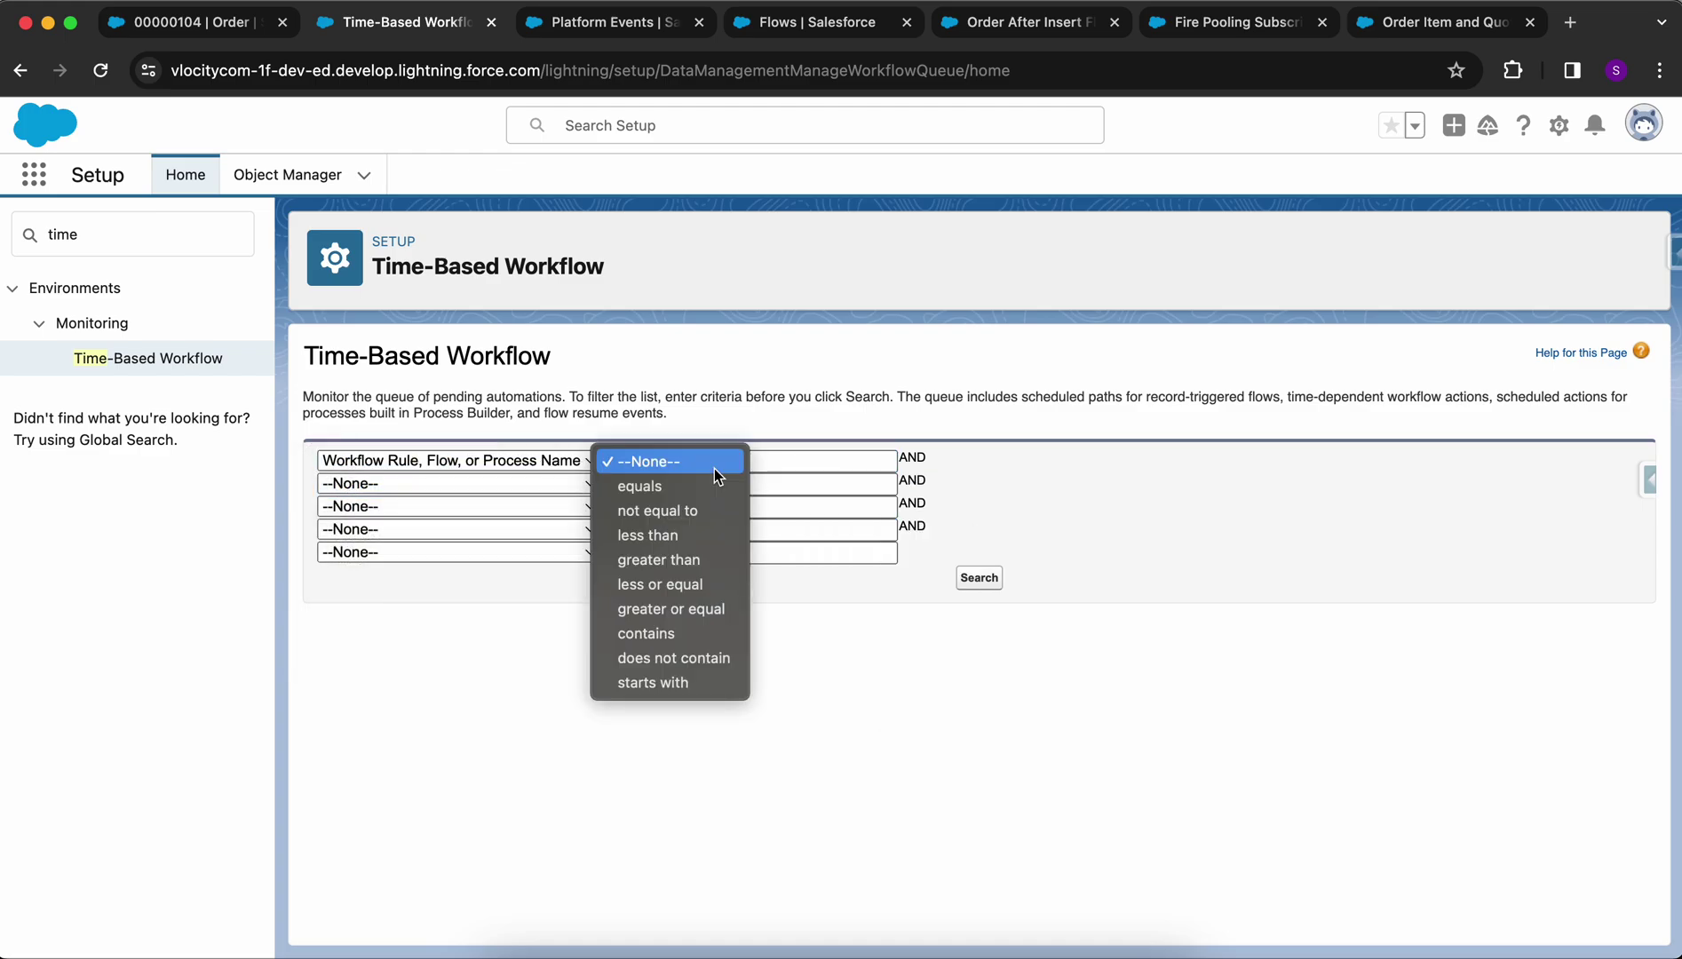
click(710, 632)
click(777, 462)
text(Orde)
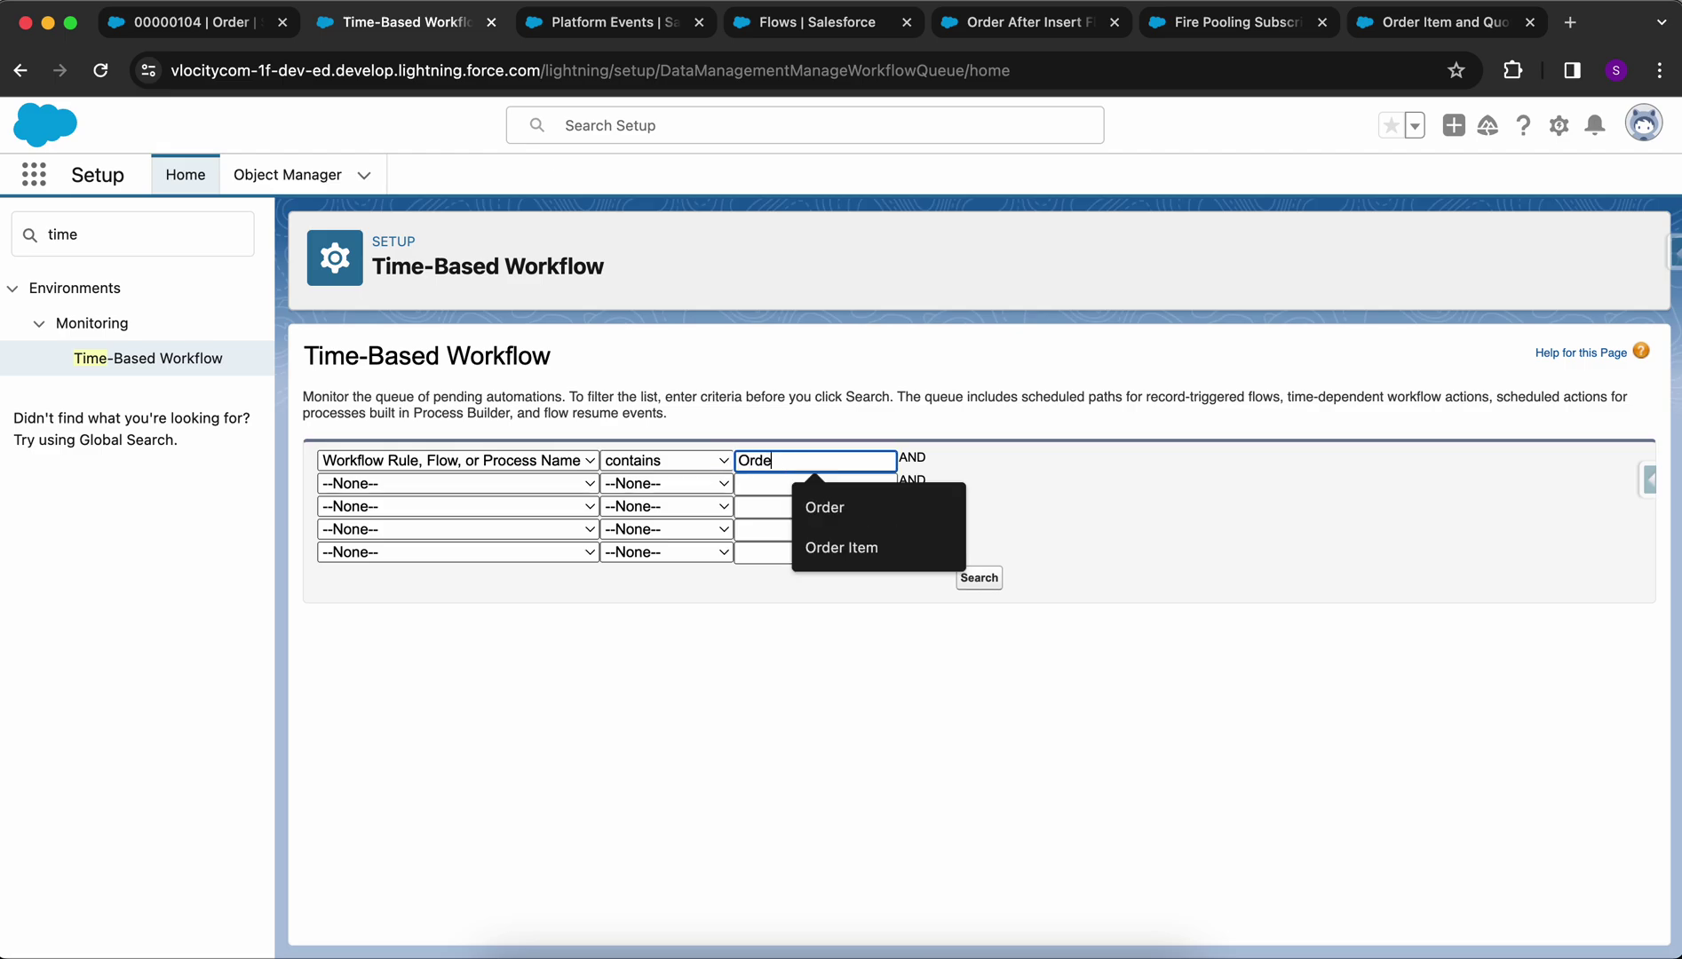
text(r)
click(980, 579)
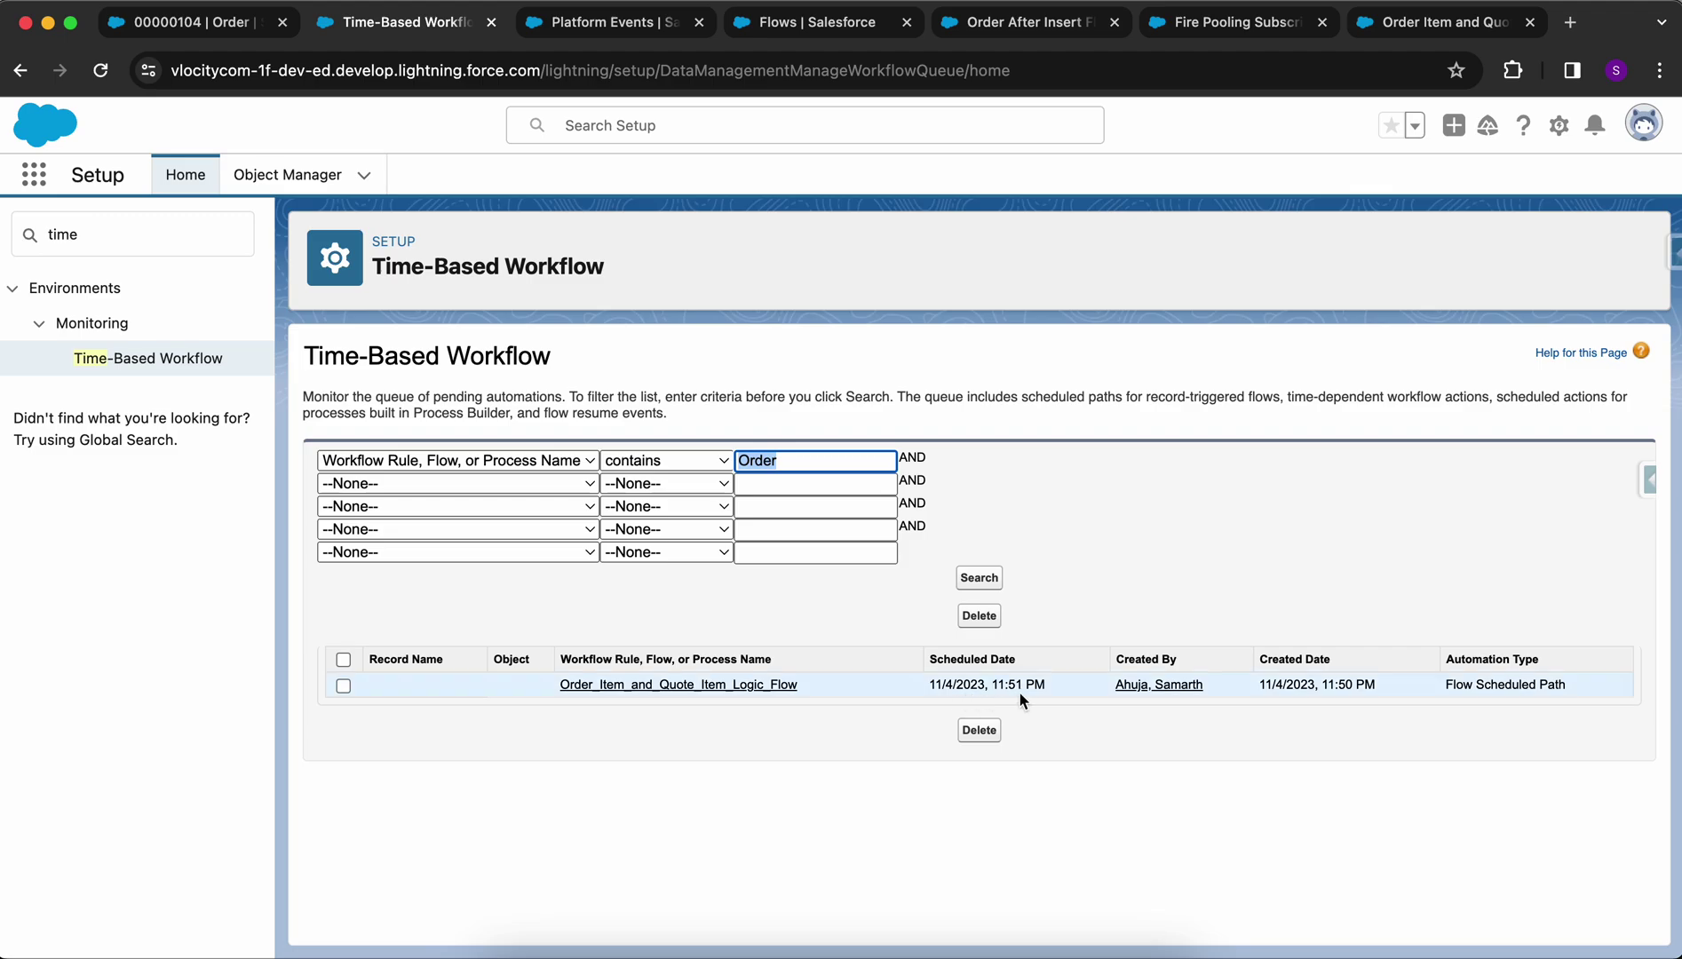
drag(1257, 694, 1386, 695)
drag(1070, 691, 937, 681)
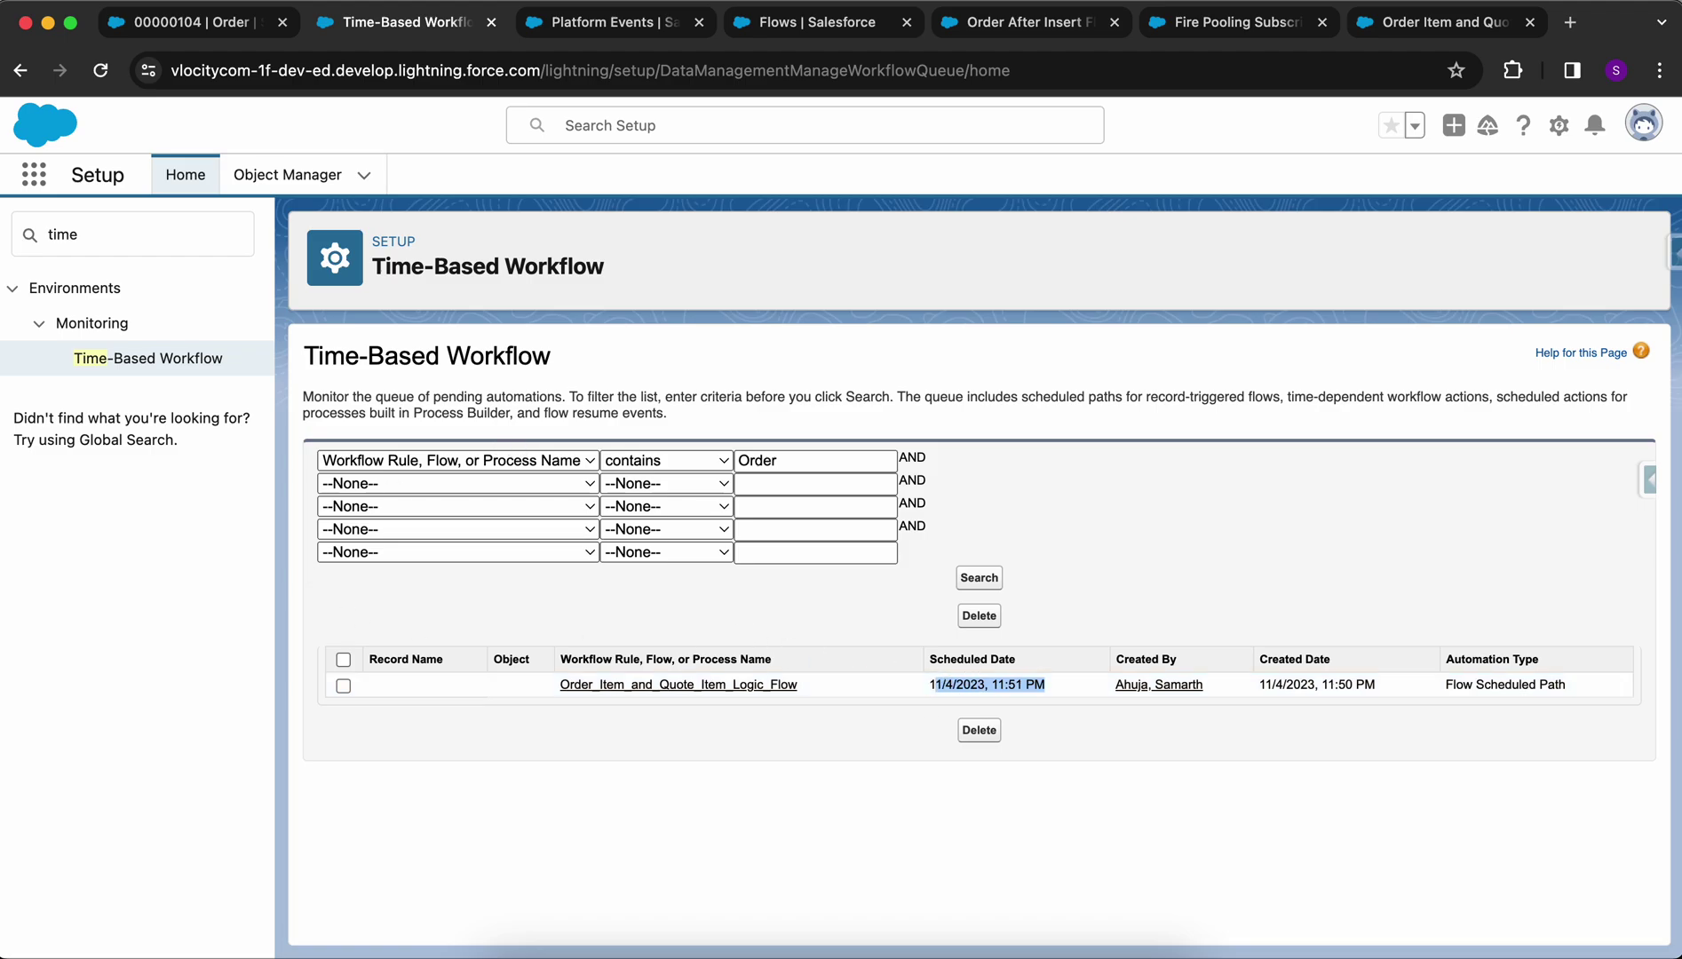
- Select the Alice Blue, Cairo Gold, Midnight Navy and Olive Green Cloud Kicks Cloud Cushion products to add to the order
click(200, 21)
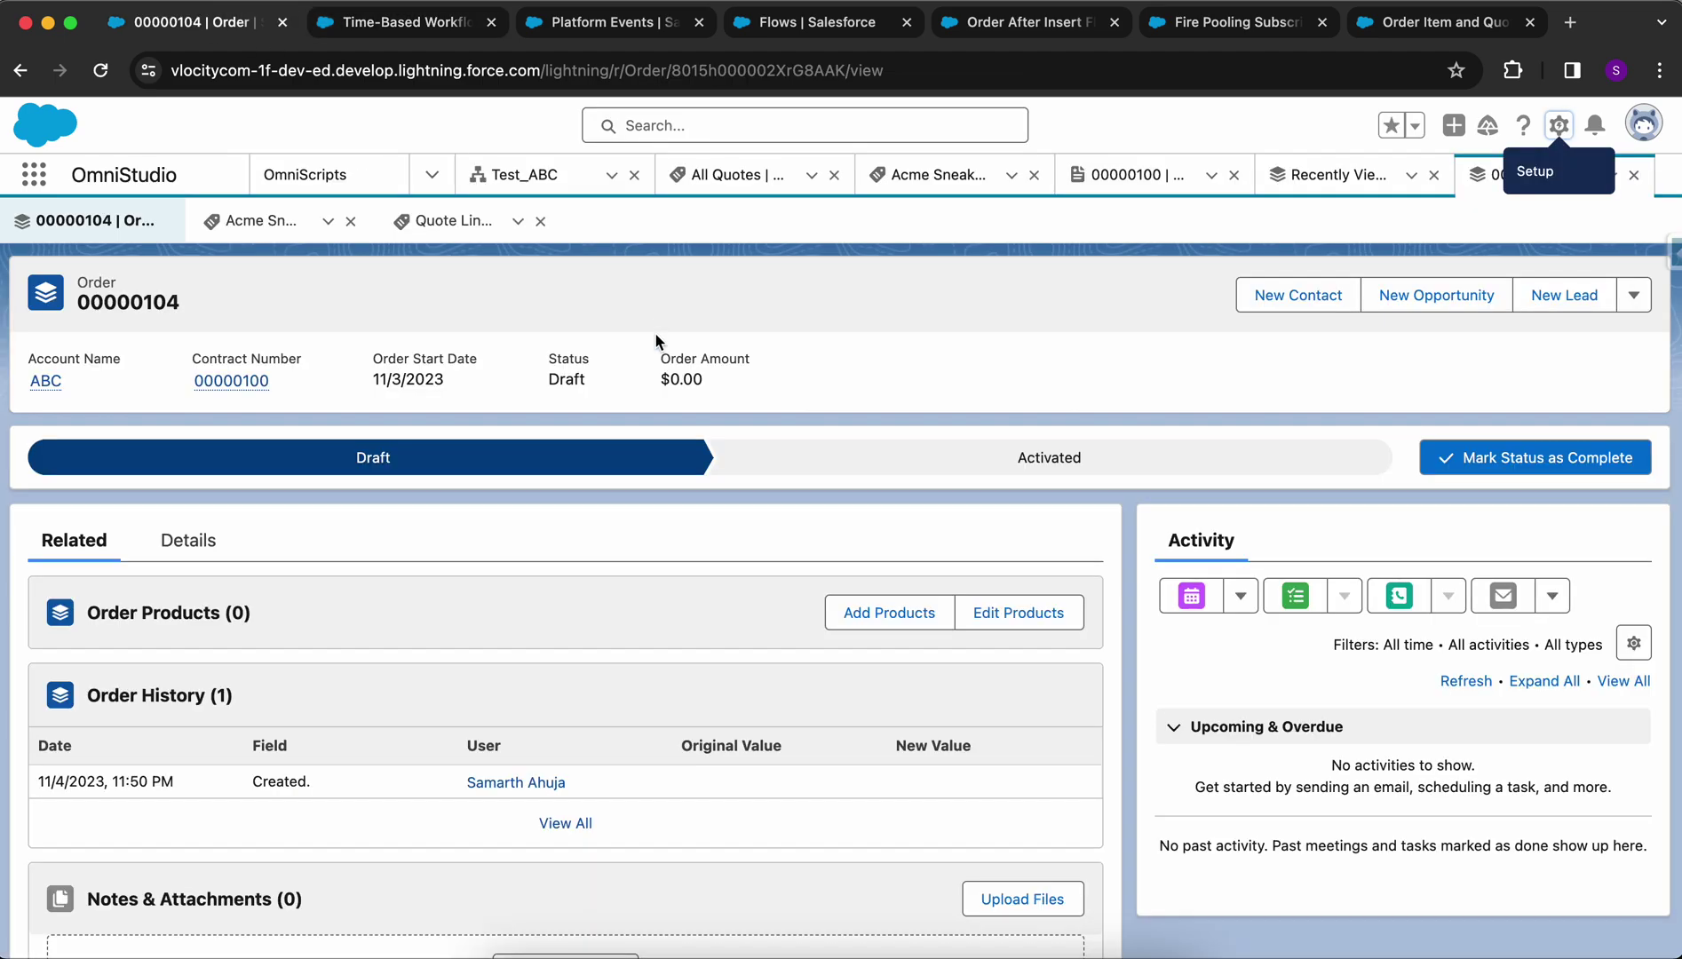
click(863, 615)
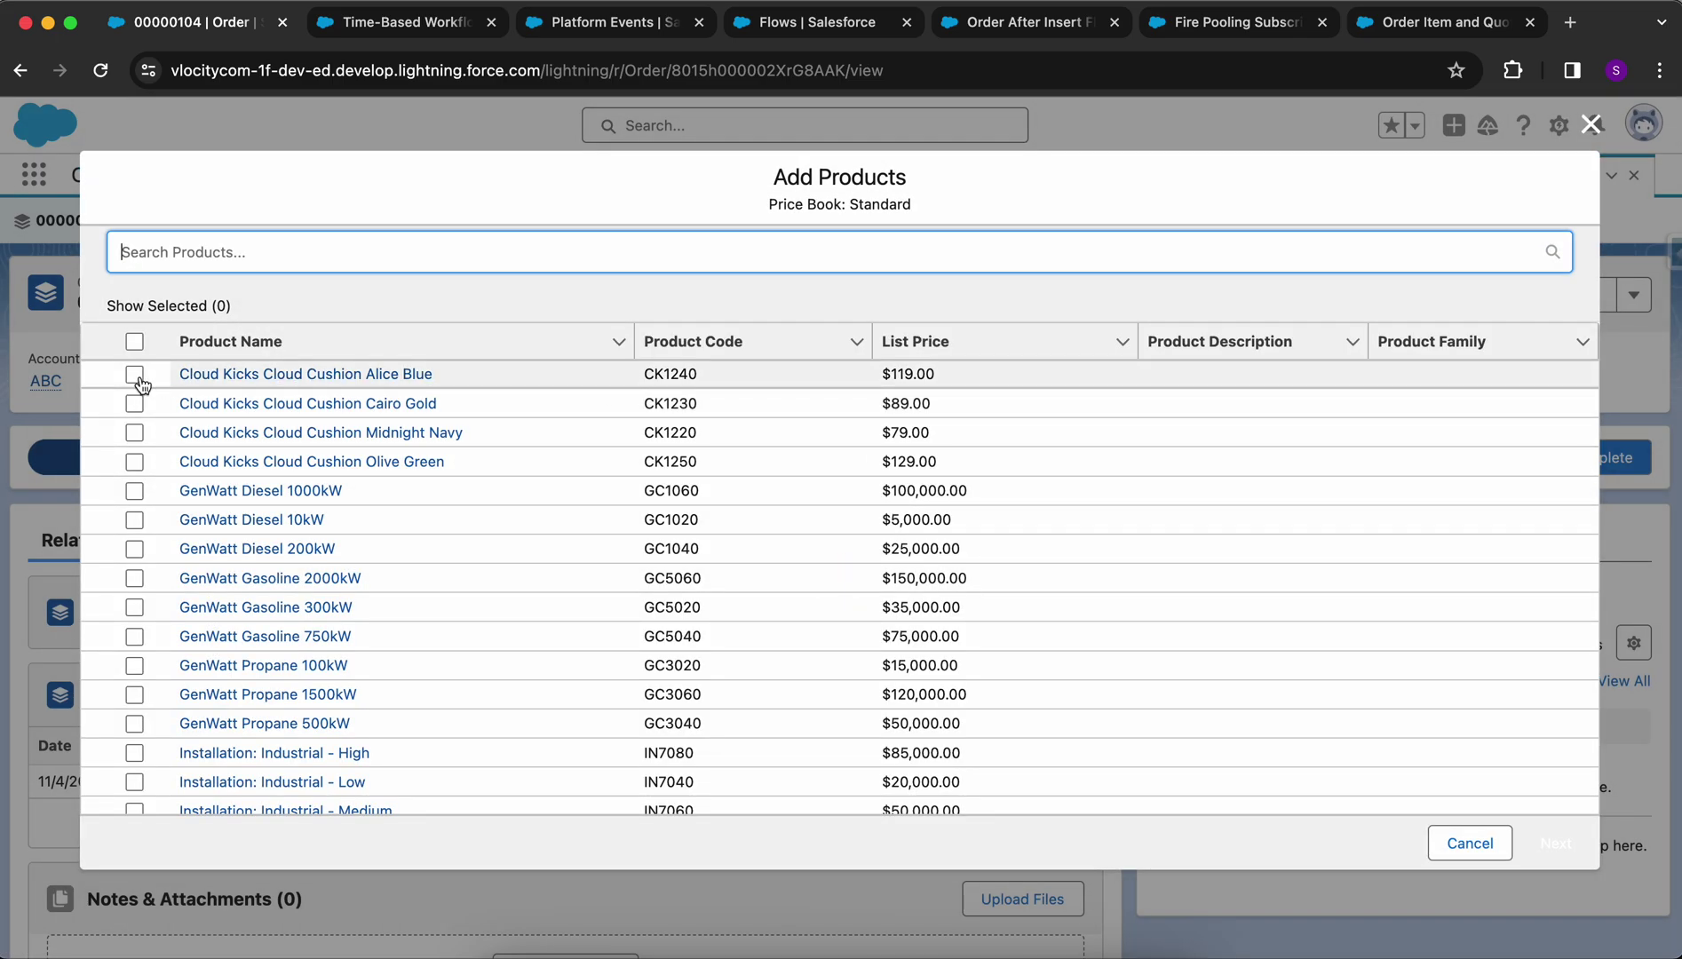
click(136, 377)
click(136, 405)
click(136, 434)
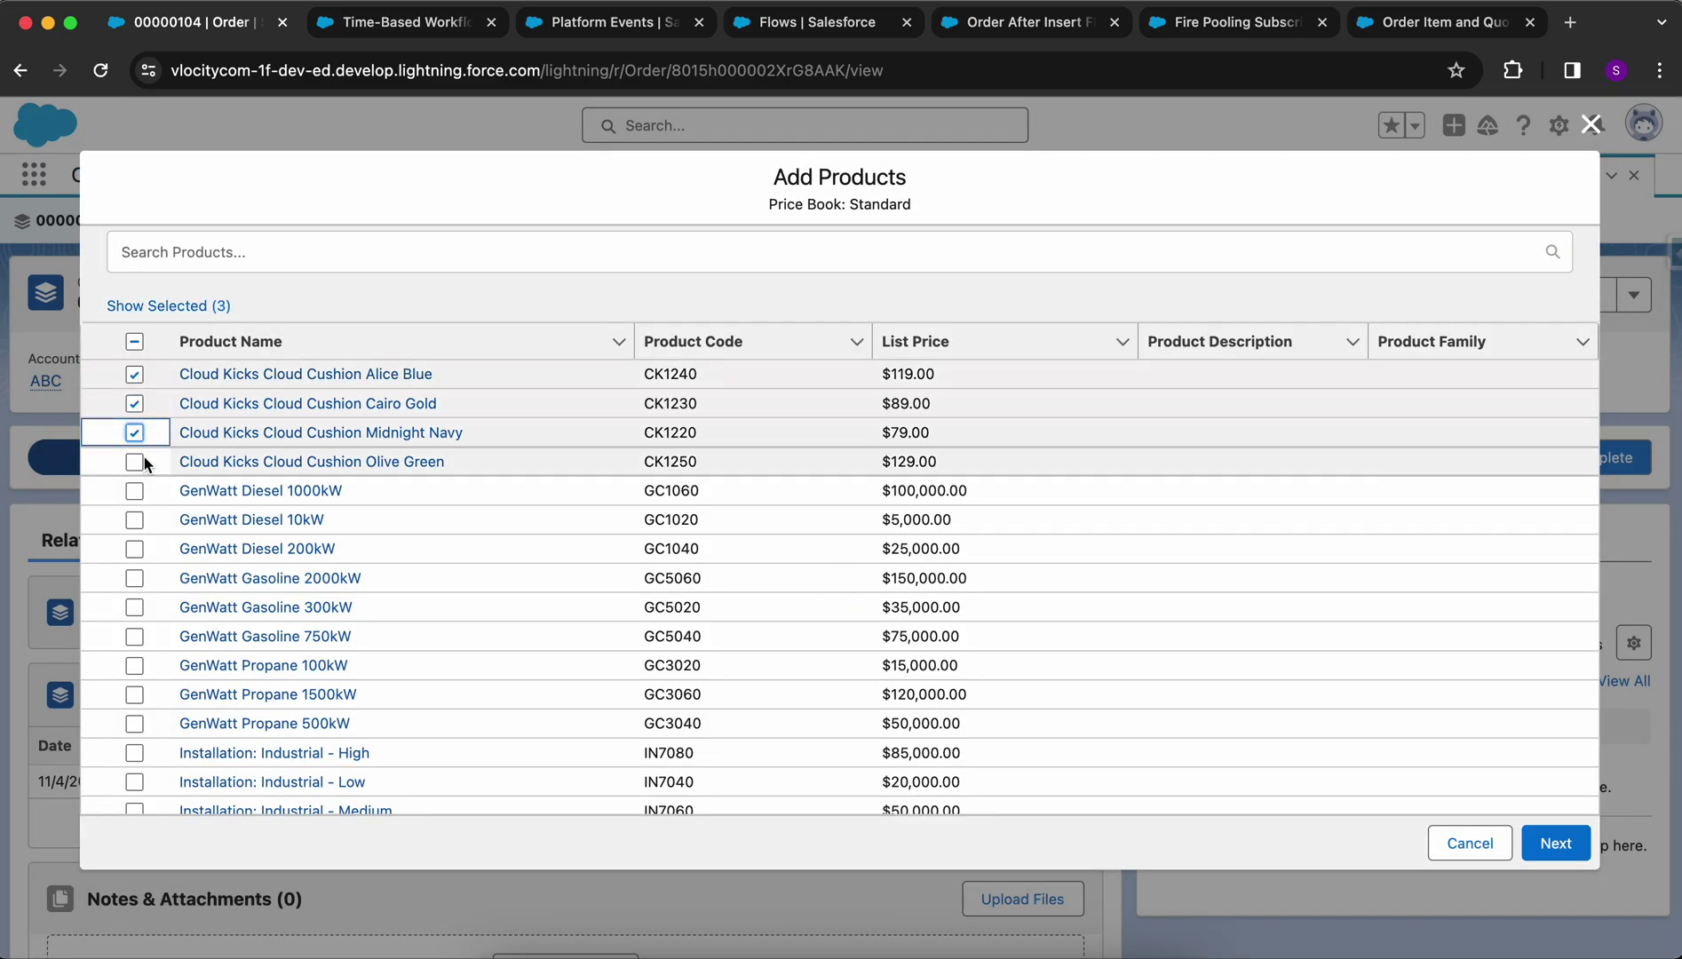
click(135, 462)
click(1554, 844)
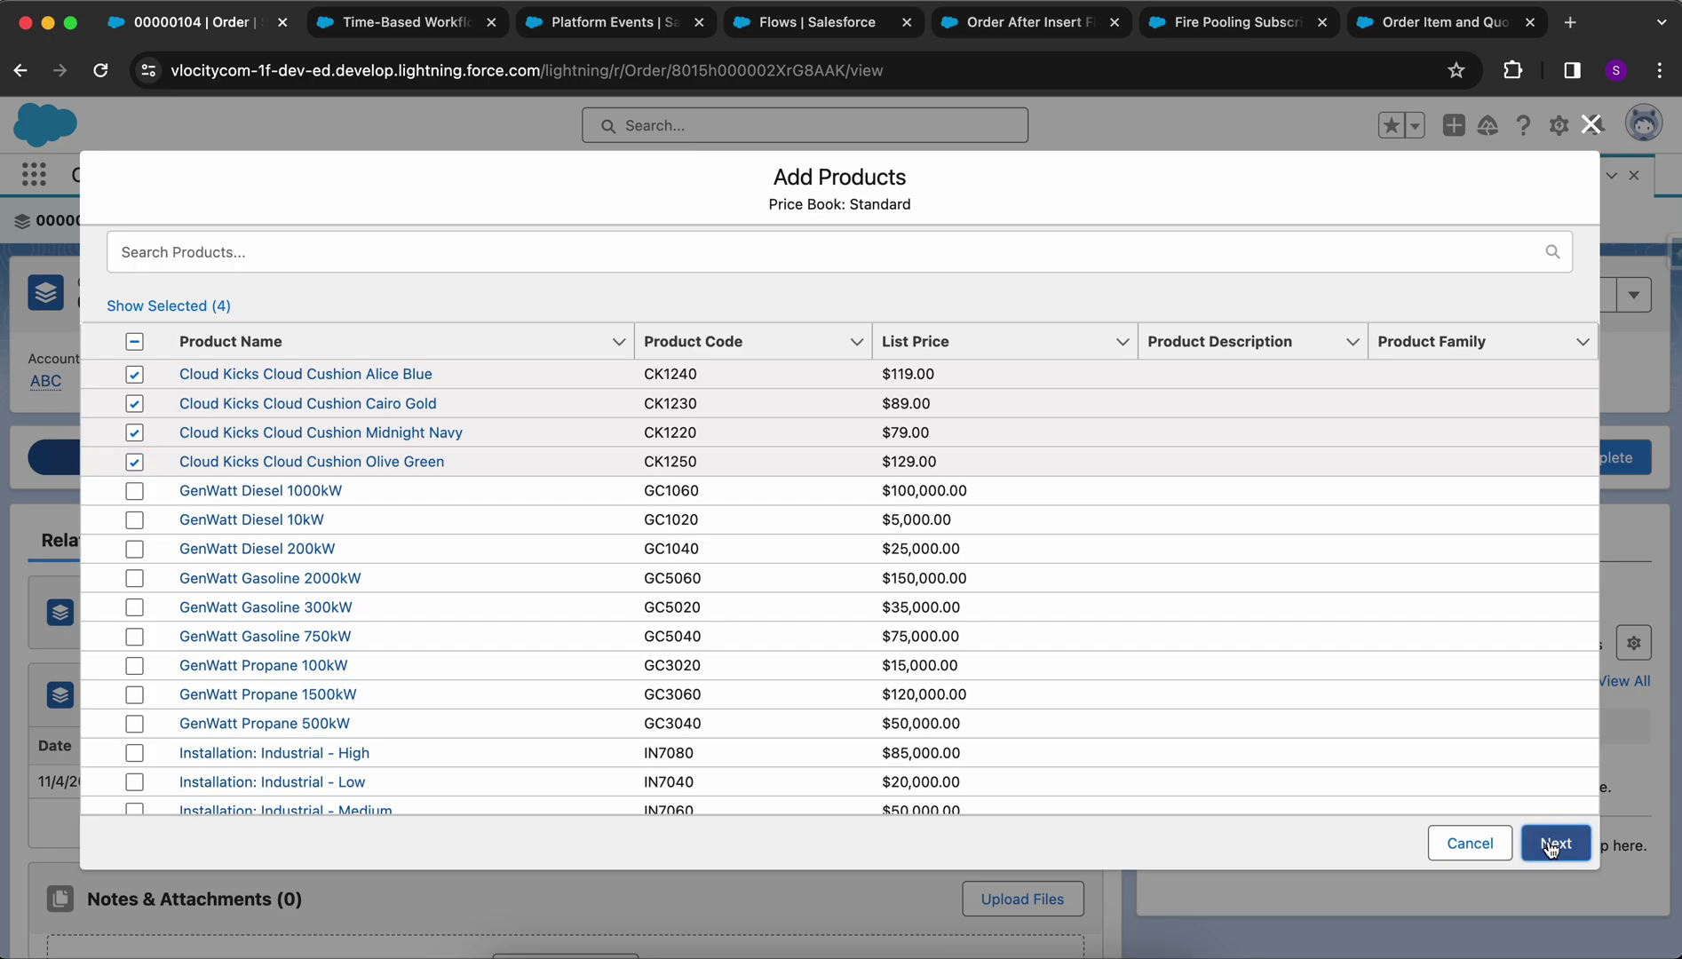
- Set the quantity of all four selected order products to 1 and save them
click(640, 327)
text(1)
click(639, 362)
text(1)
click(640, 395)
text(1)
click(639, 429)
text(1)
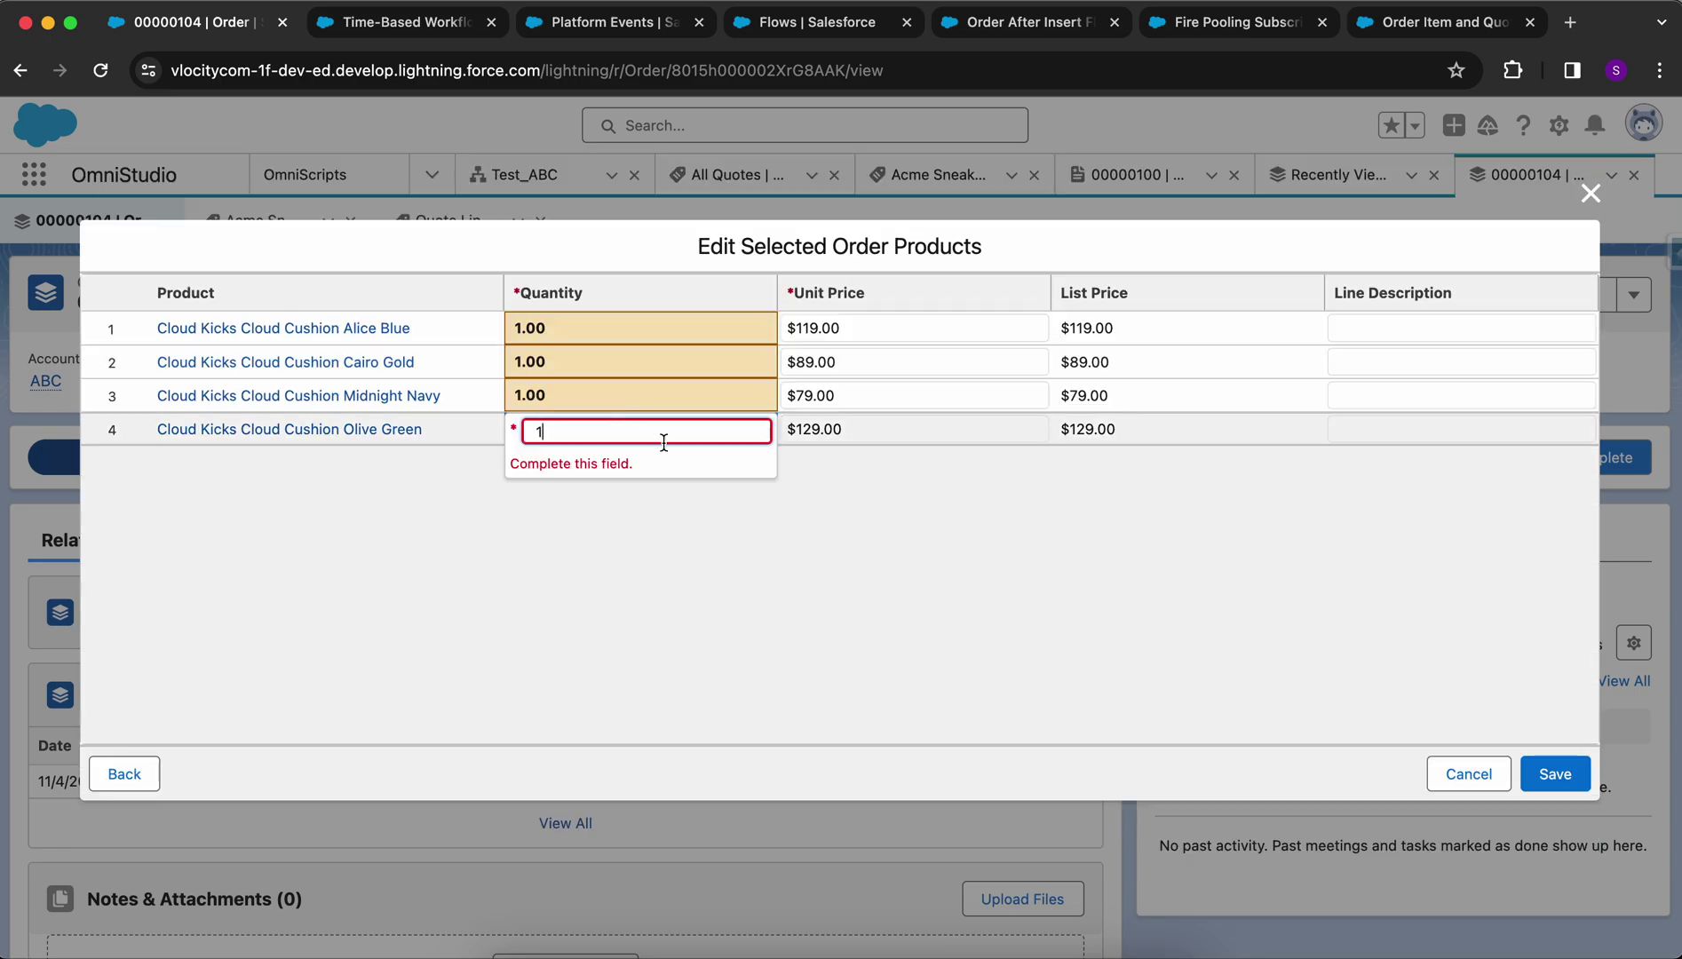
click(1192, 665)
click(1557, 775)
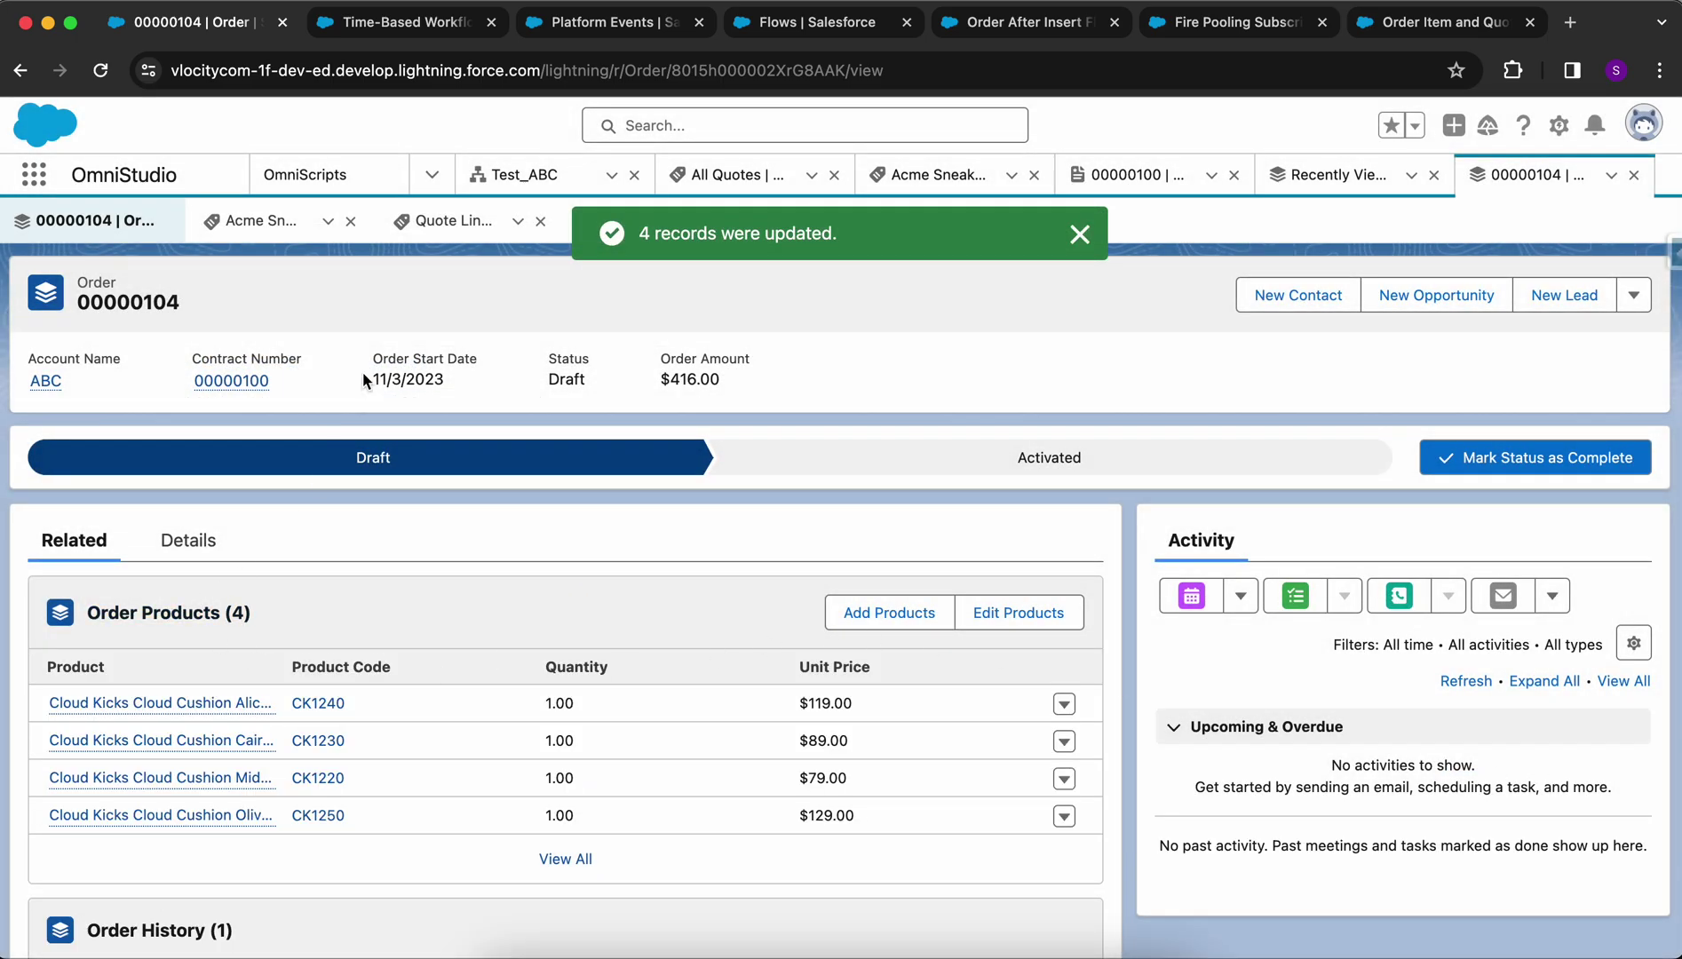
- Rerun the time-based workflow search and compare the pending flow's created and scheduled dates
click(383, 32)
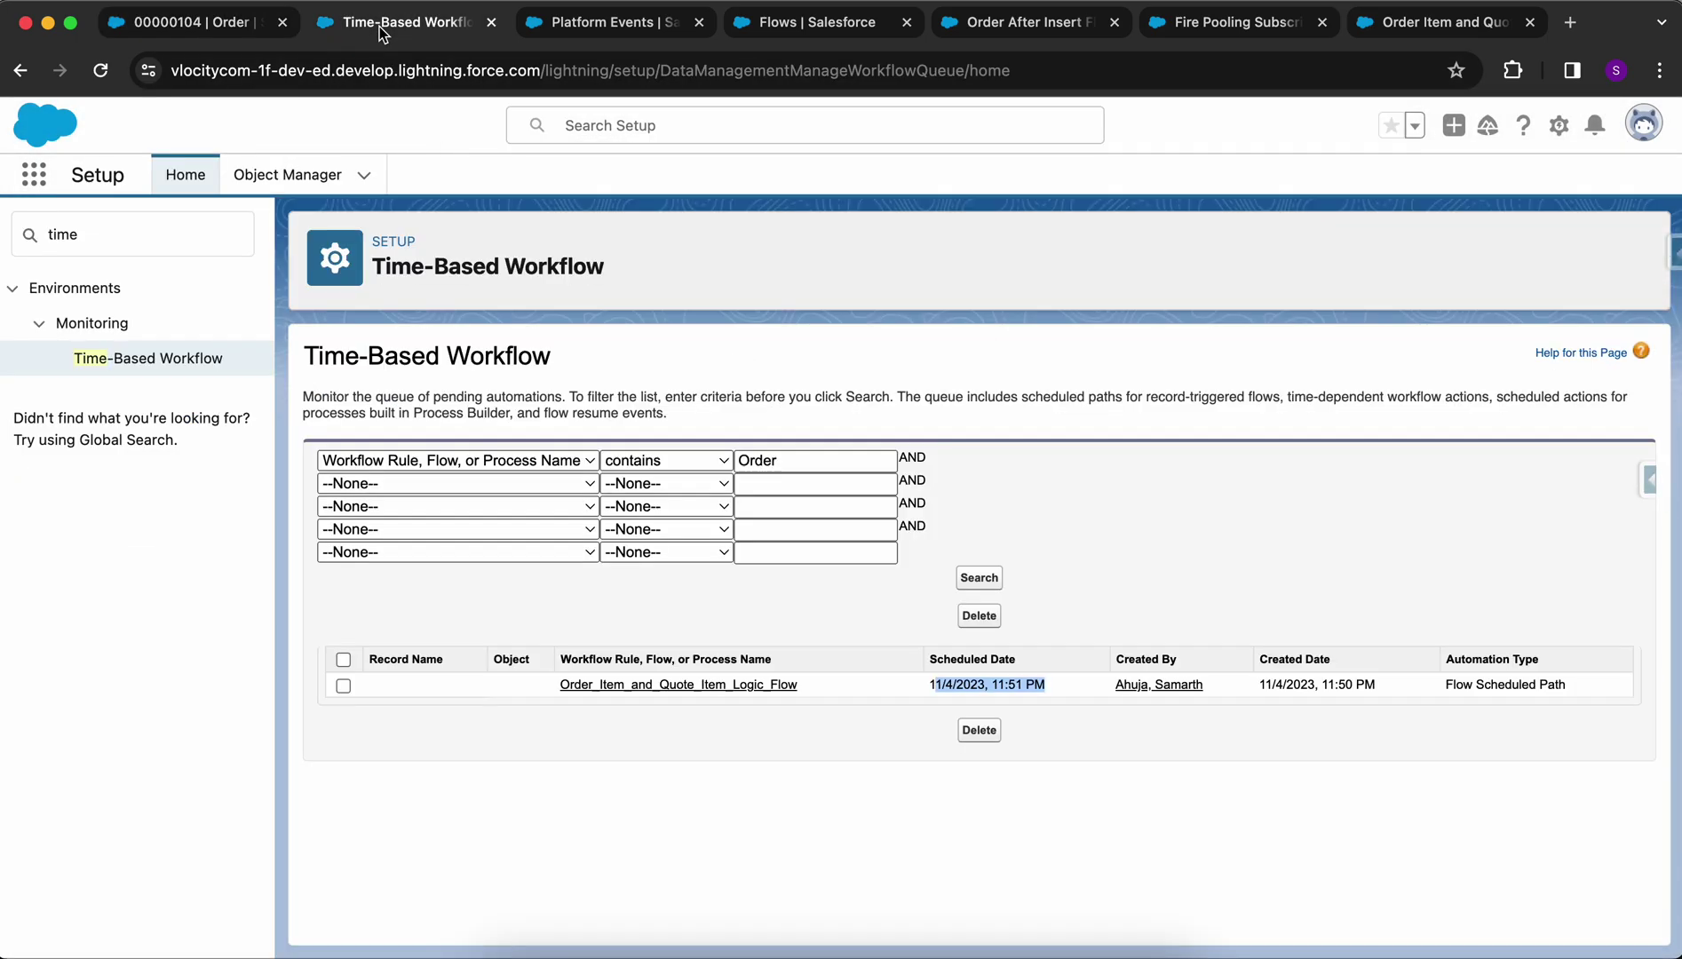
click(979, 578)
triple_click(1264, 691)
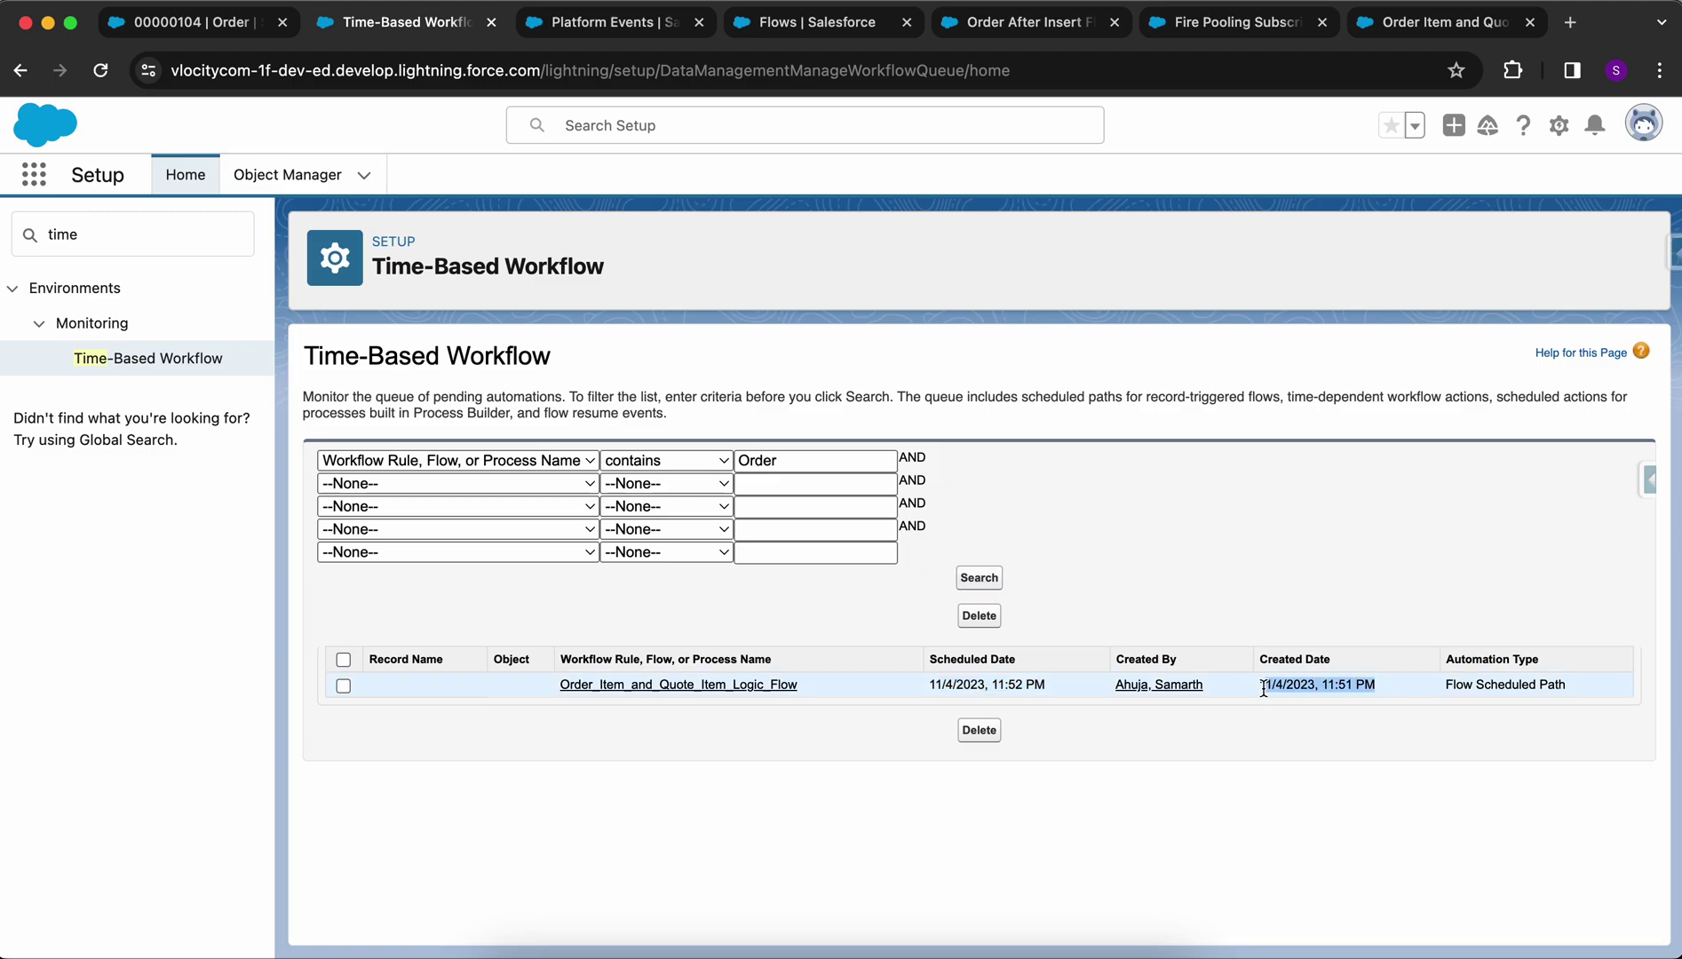
click(1265, 691)
triple_click(1261, 681)
drag(1050, 690, 933, 688)
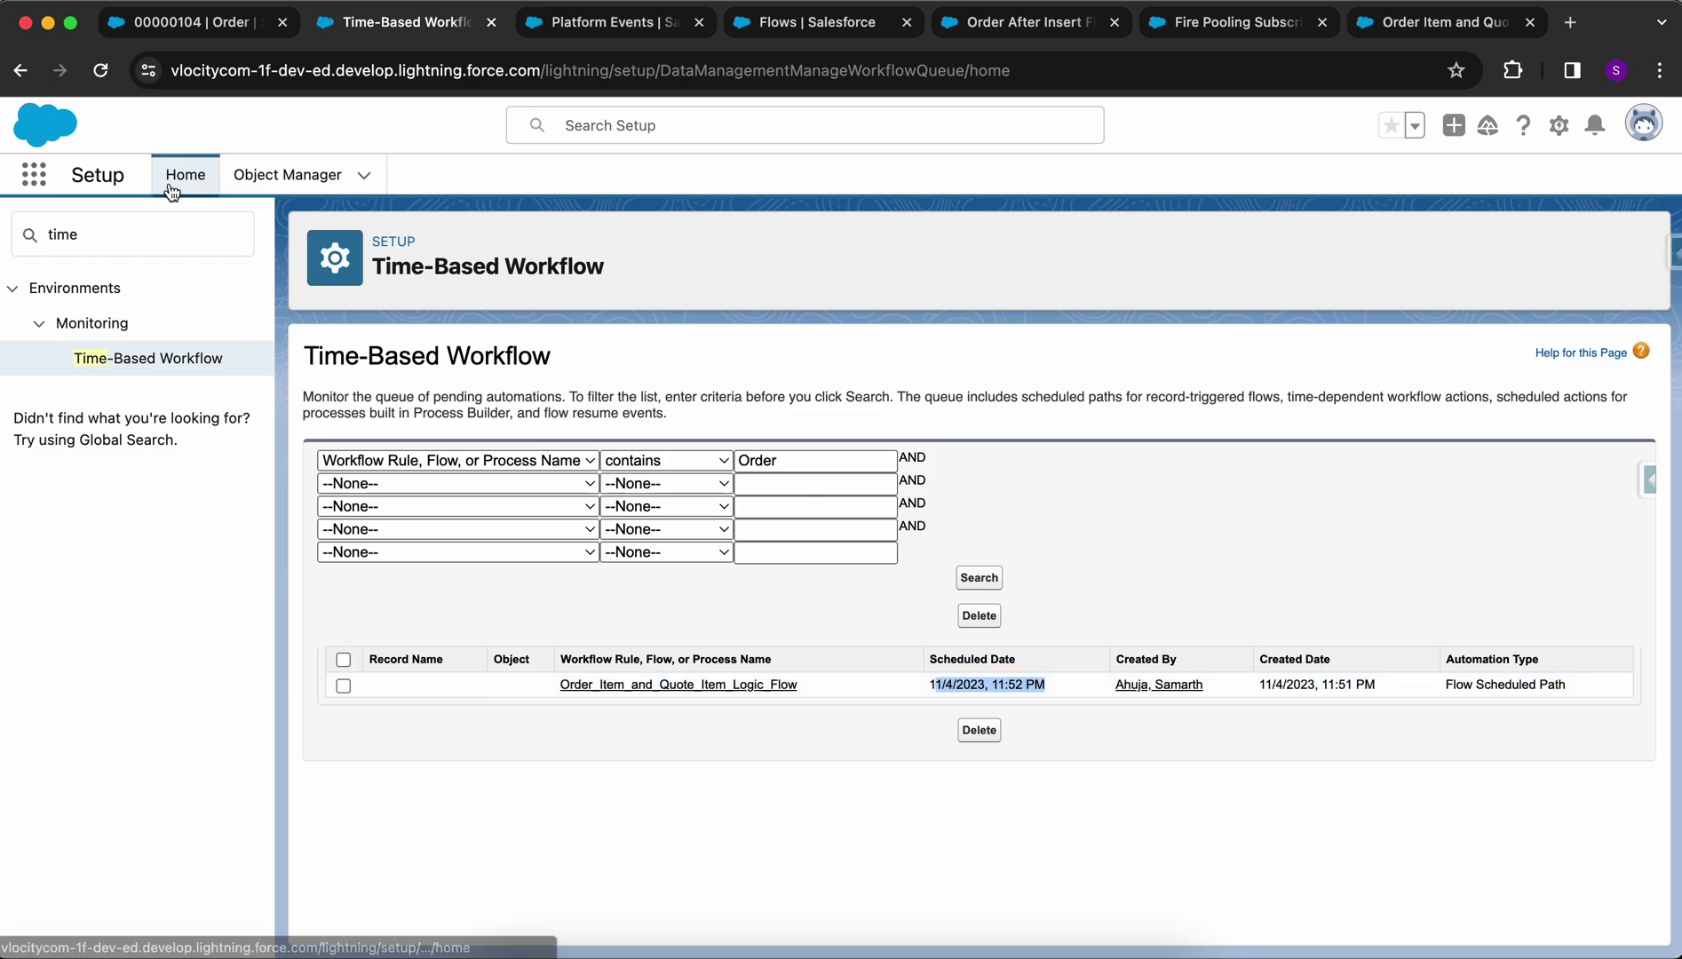
- Check the order's All Quote Lines Copied field and compare its order products with the quote's line items
click(158, 28)
click(160, 542)
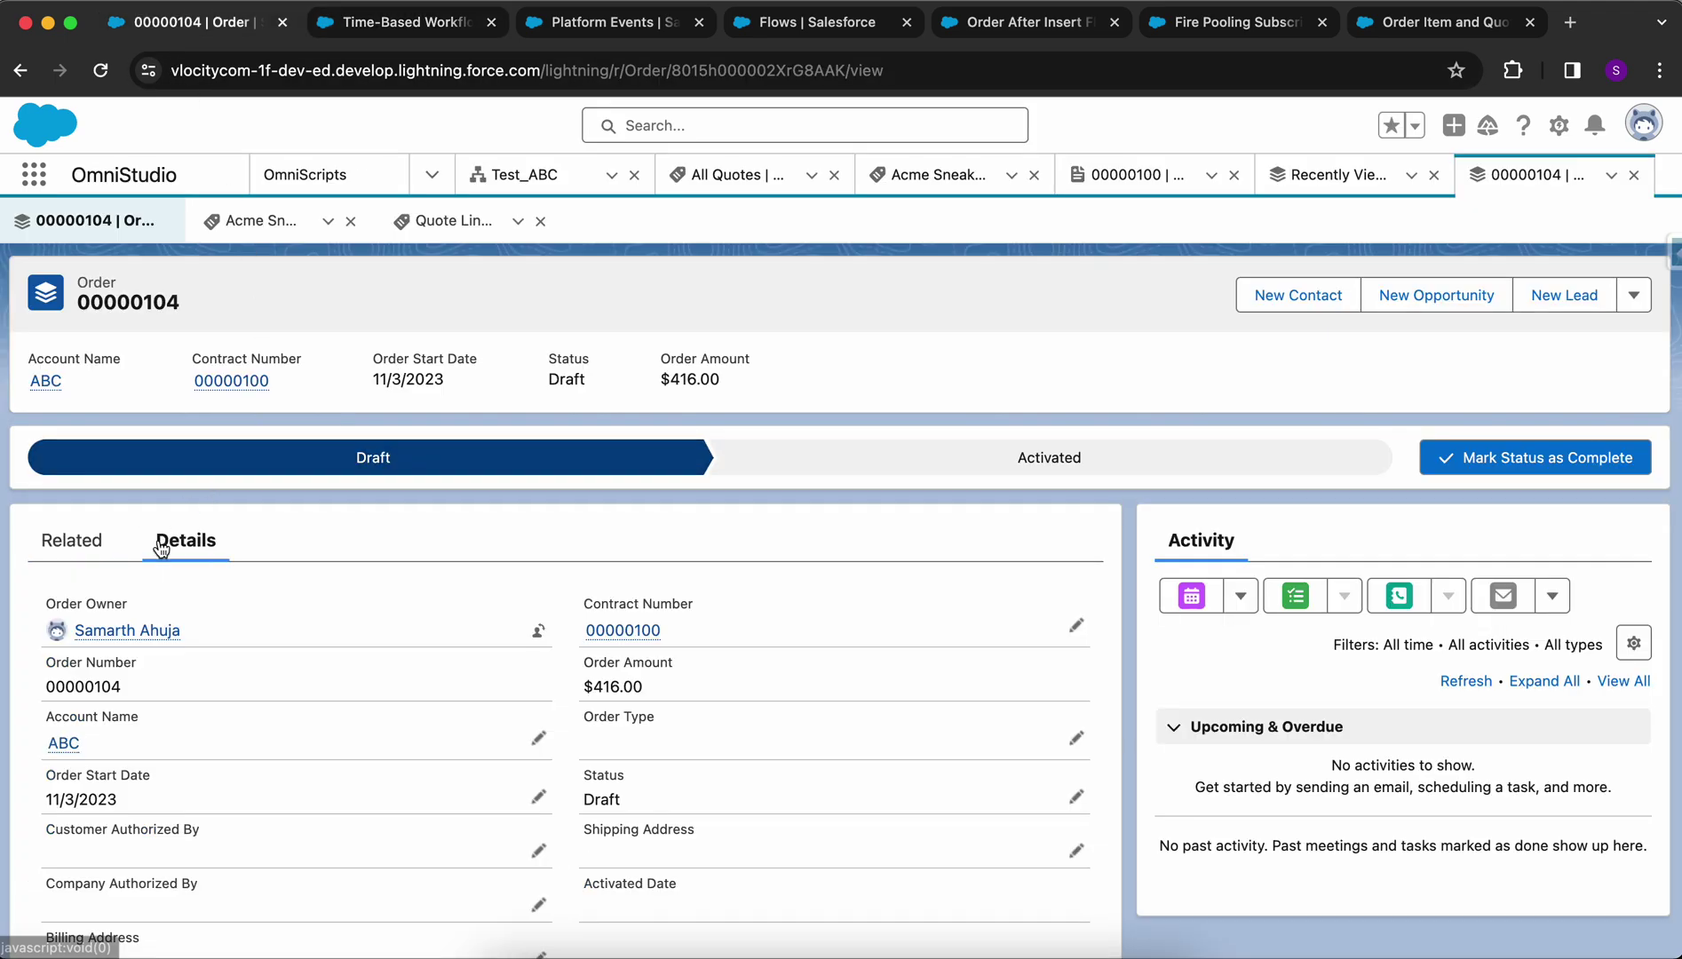
scroll(337, 644, down, 5)
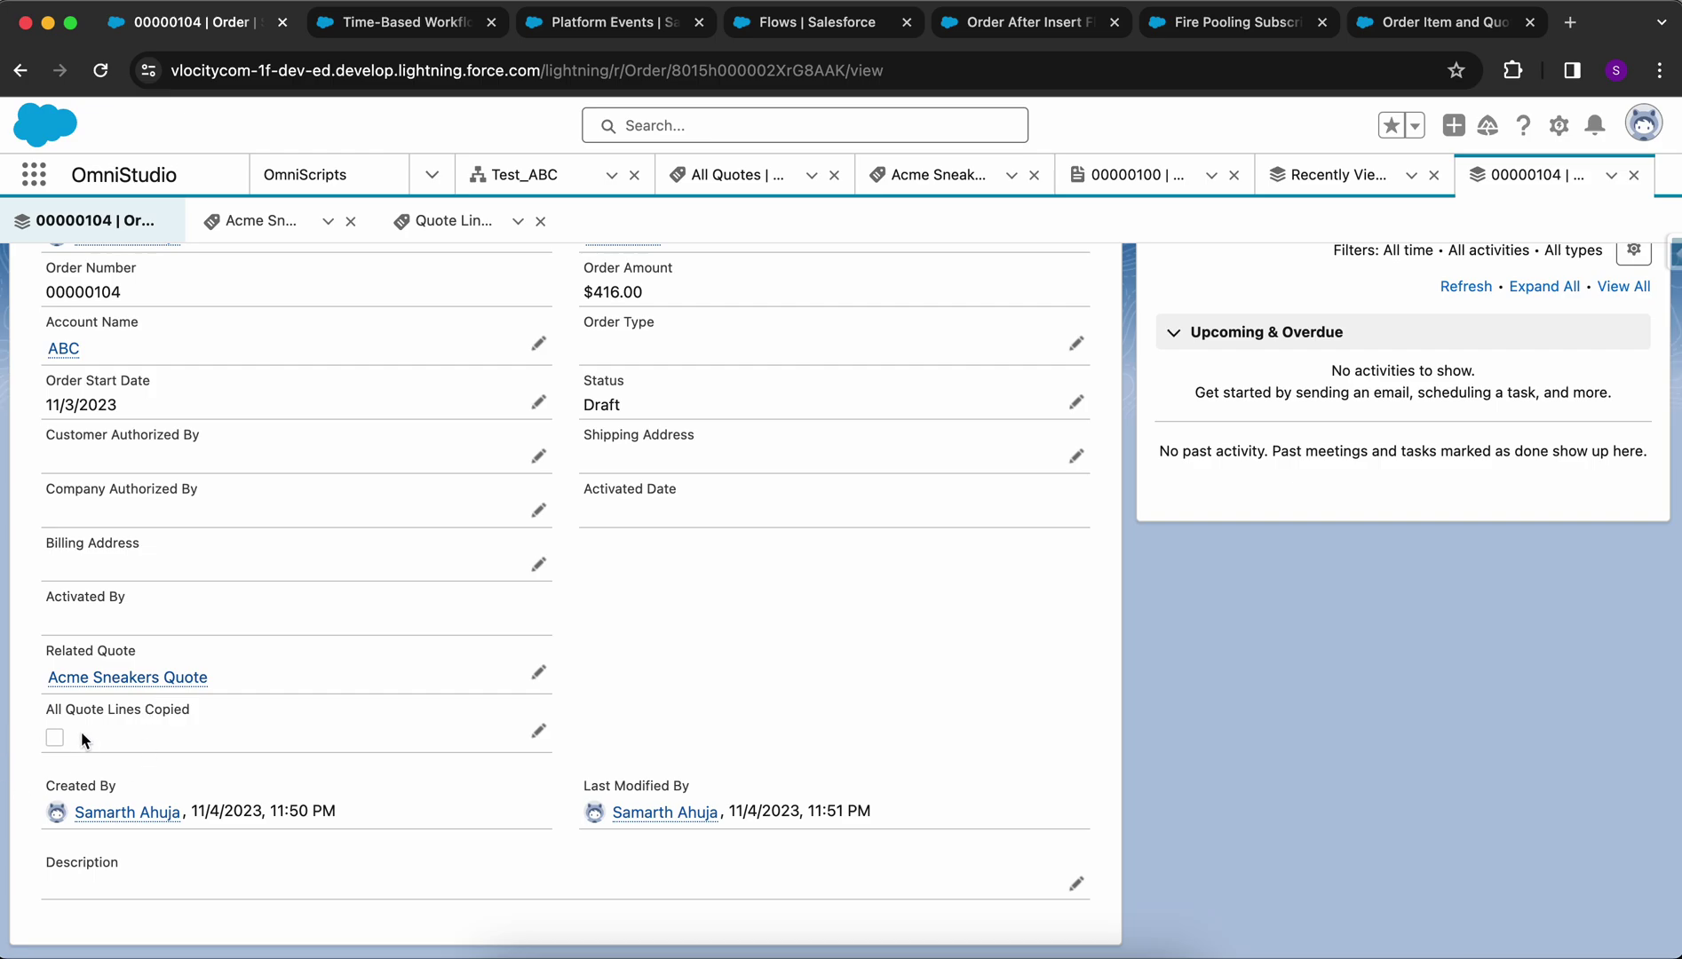
scroll(308, 396, up, 5)
click(56, 542)
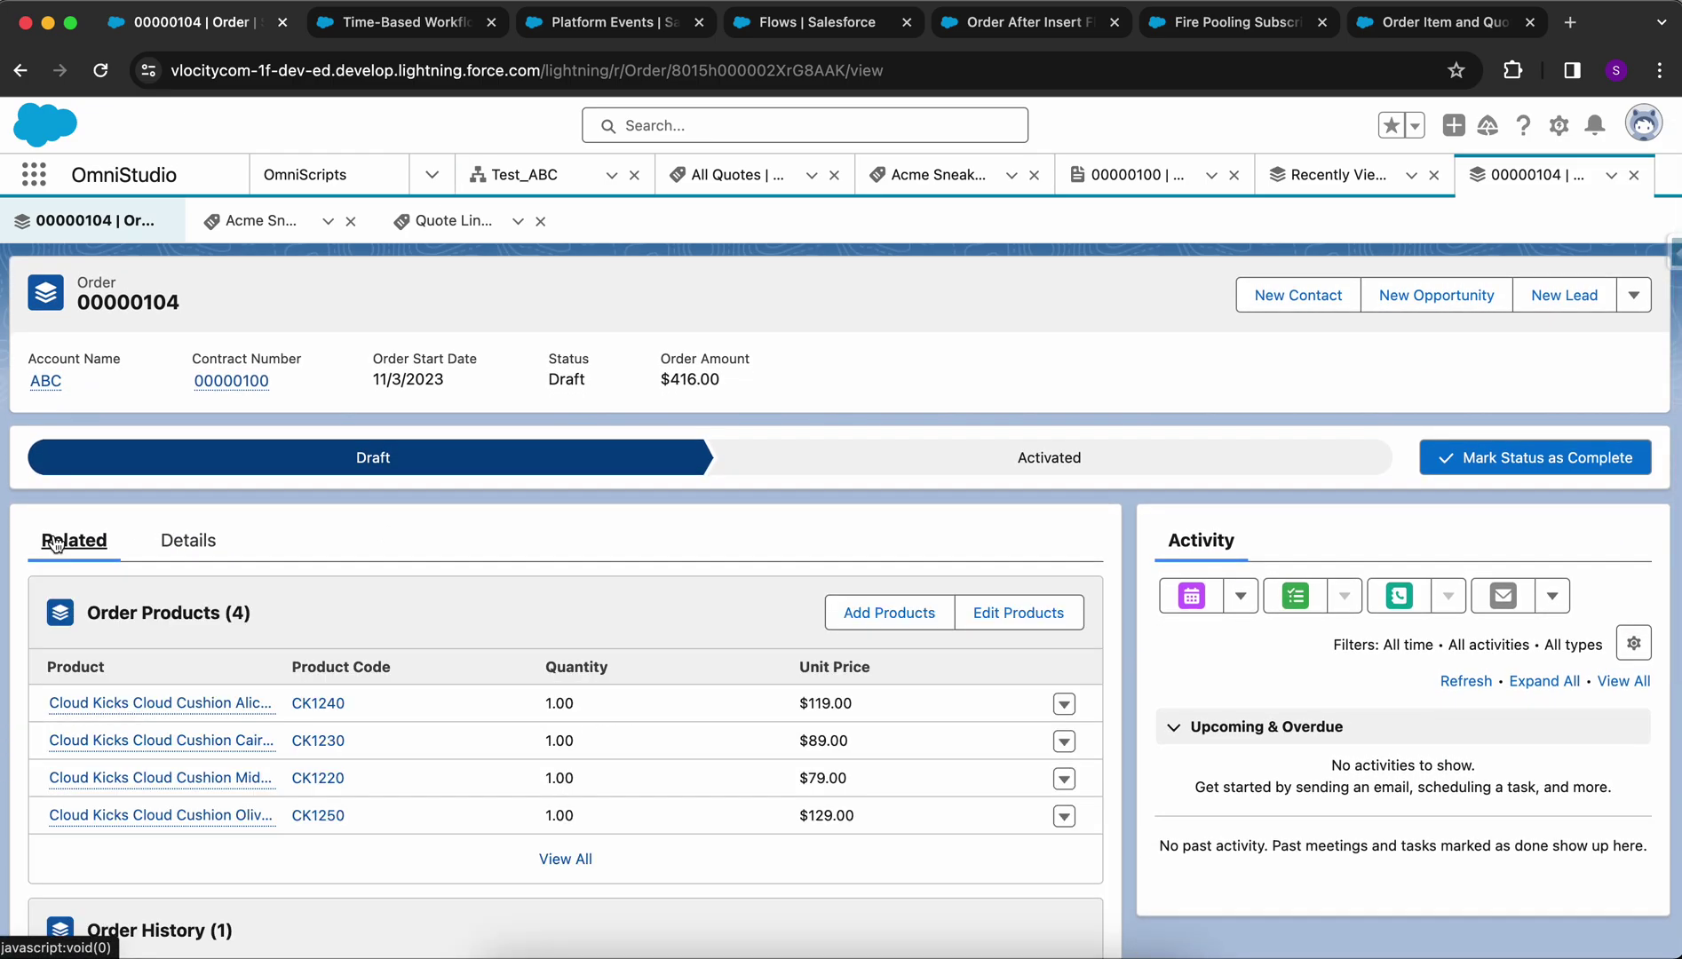
click(446, 227)
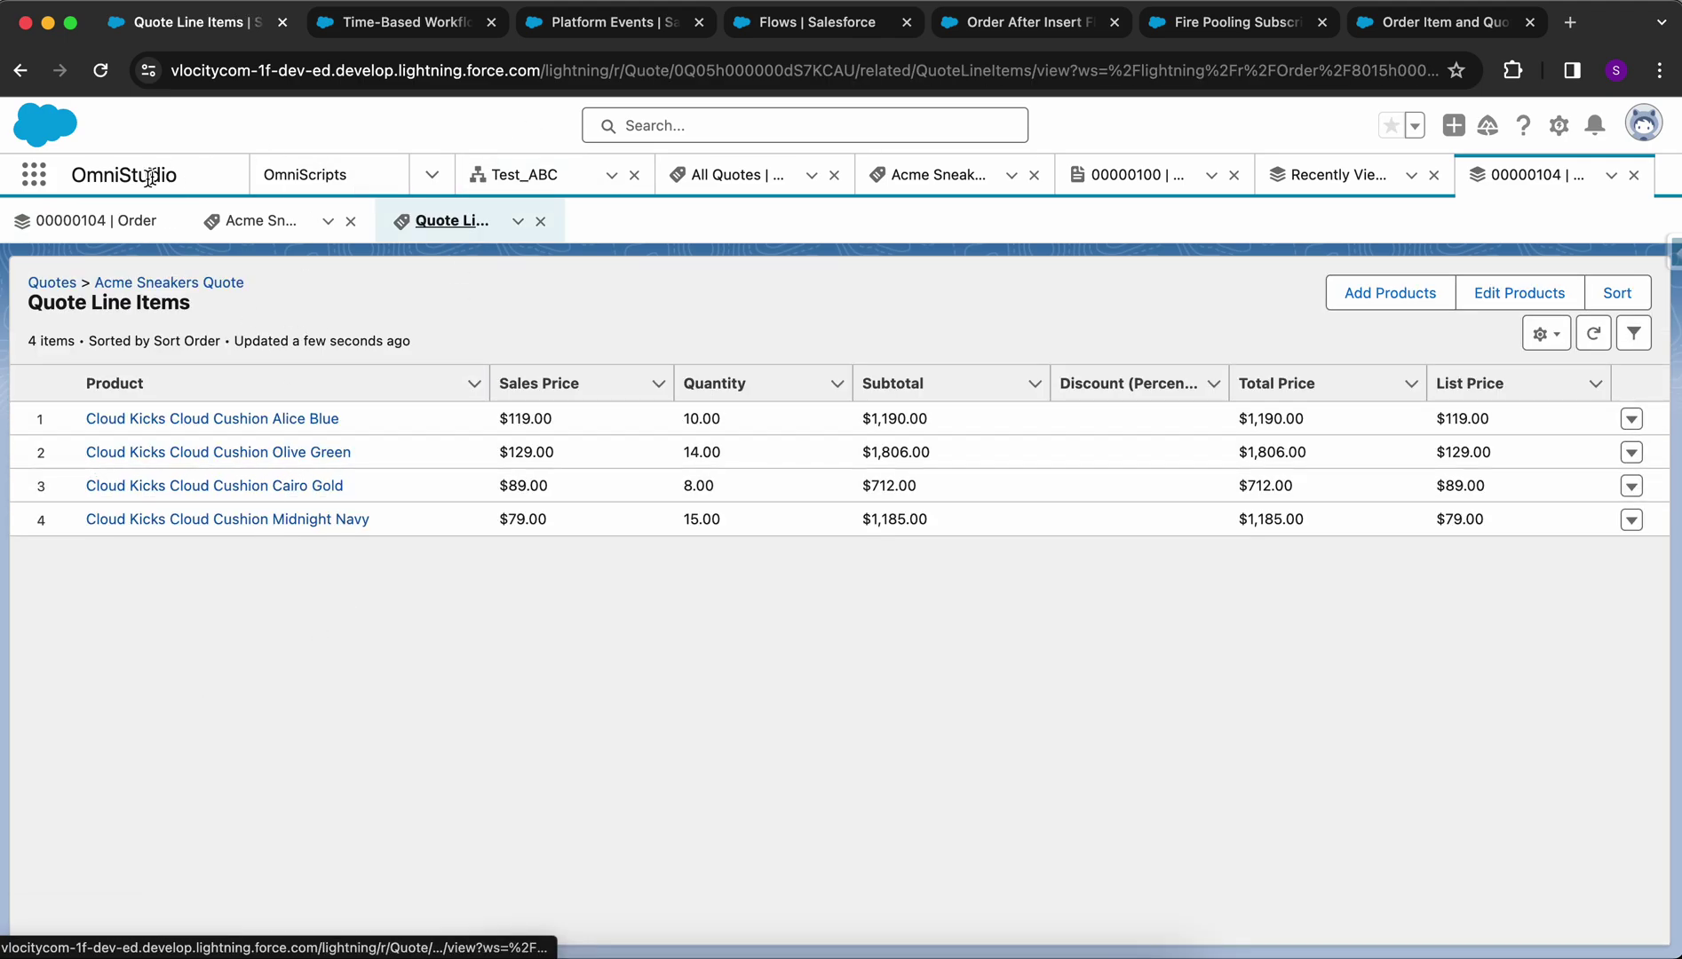
click(102, 223)
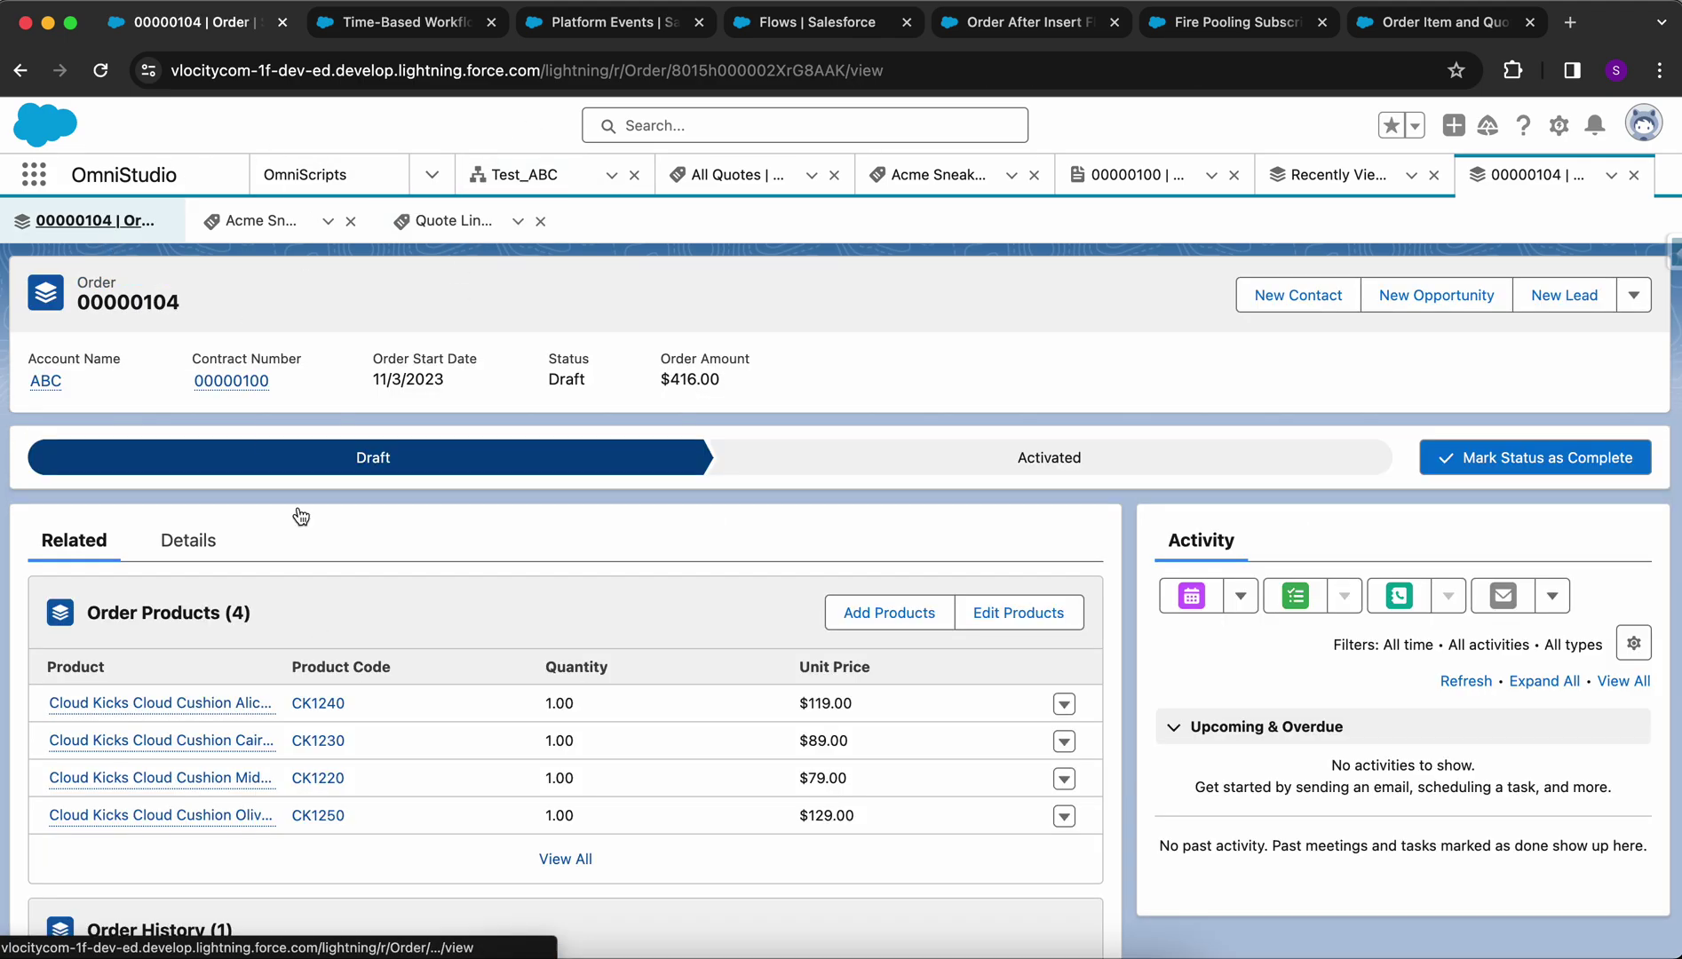
- Rerun the pending automation search, and refresh the order record to recheck its All Quote Lines Copied field
click(409, 27)
click(982, 581)
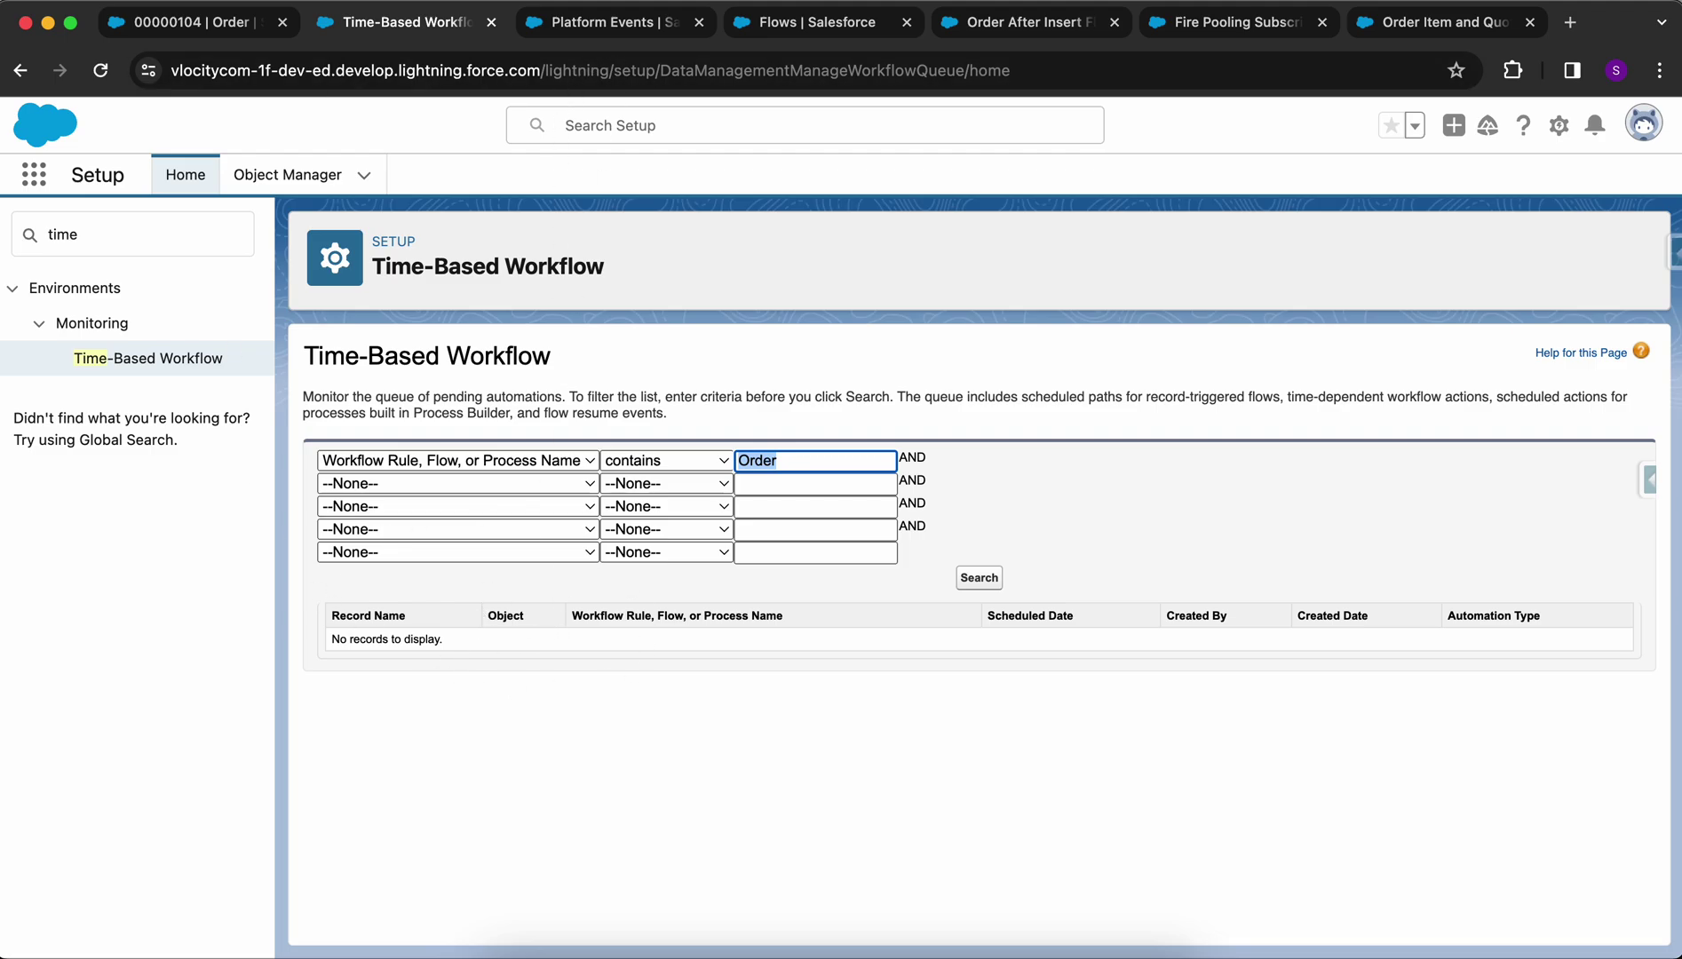
click(218, 22)
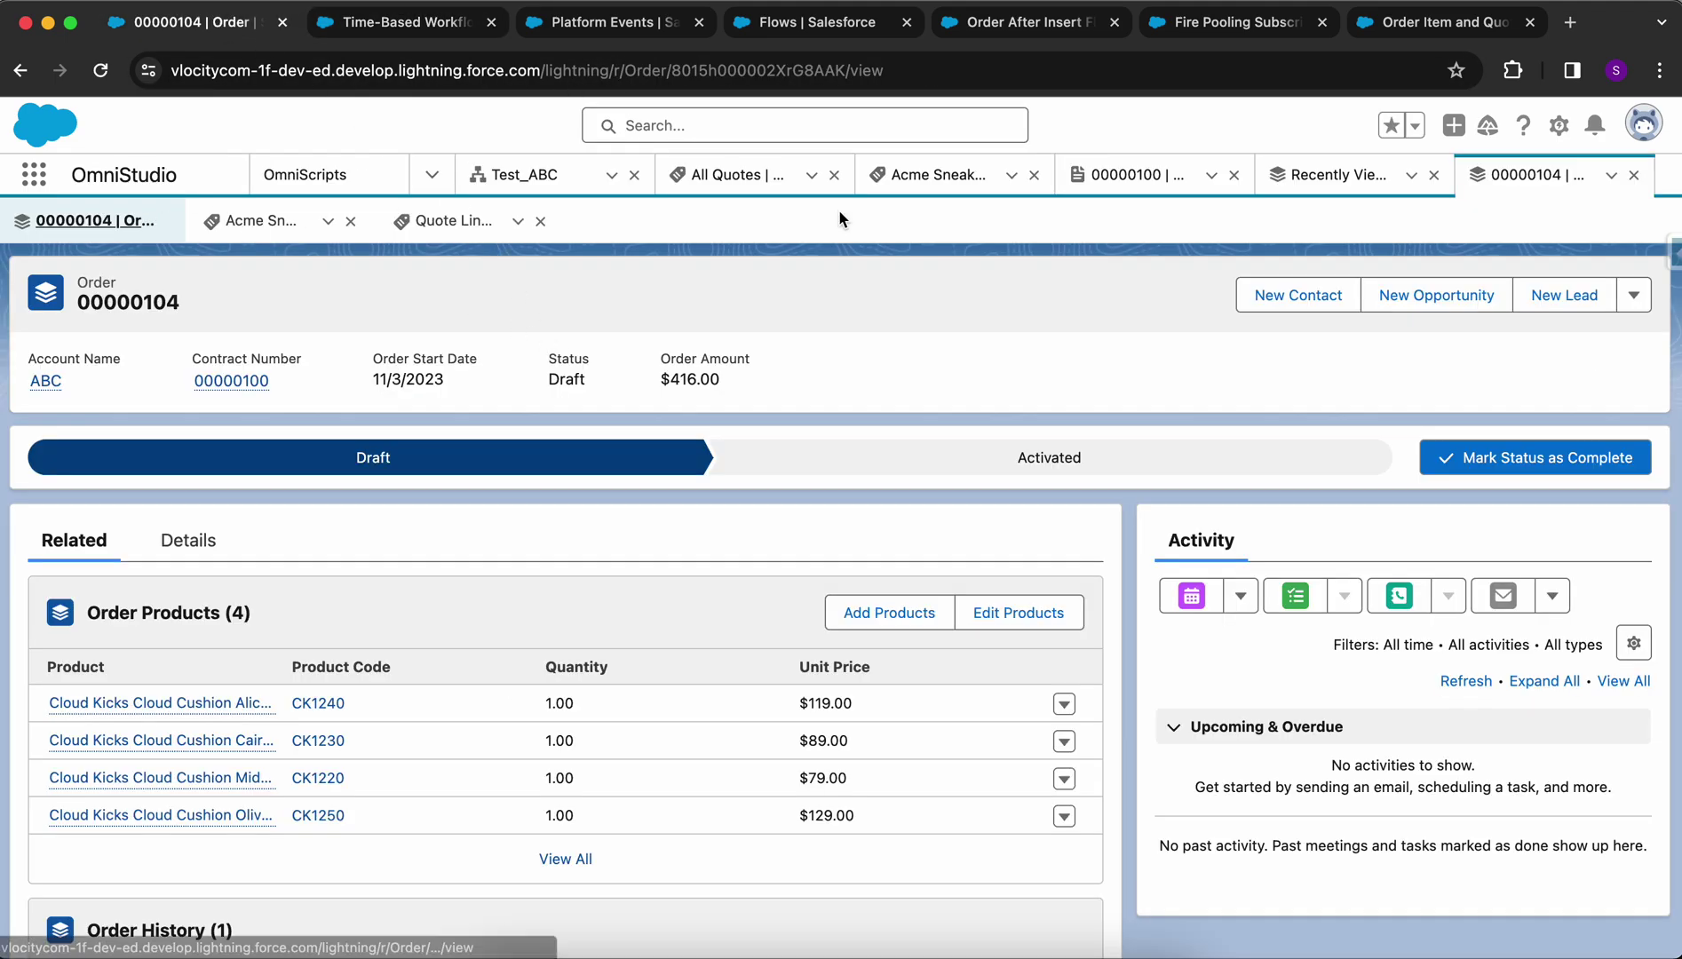
click(1611, 175)
click(1576, 209)
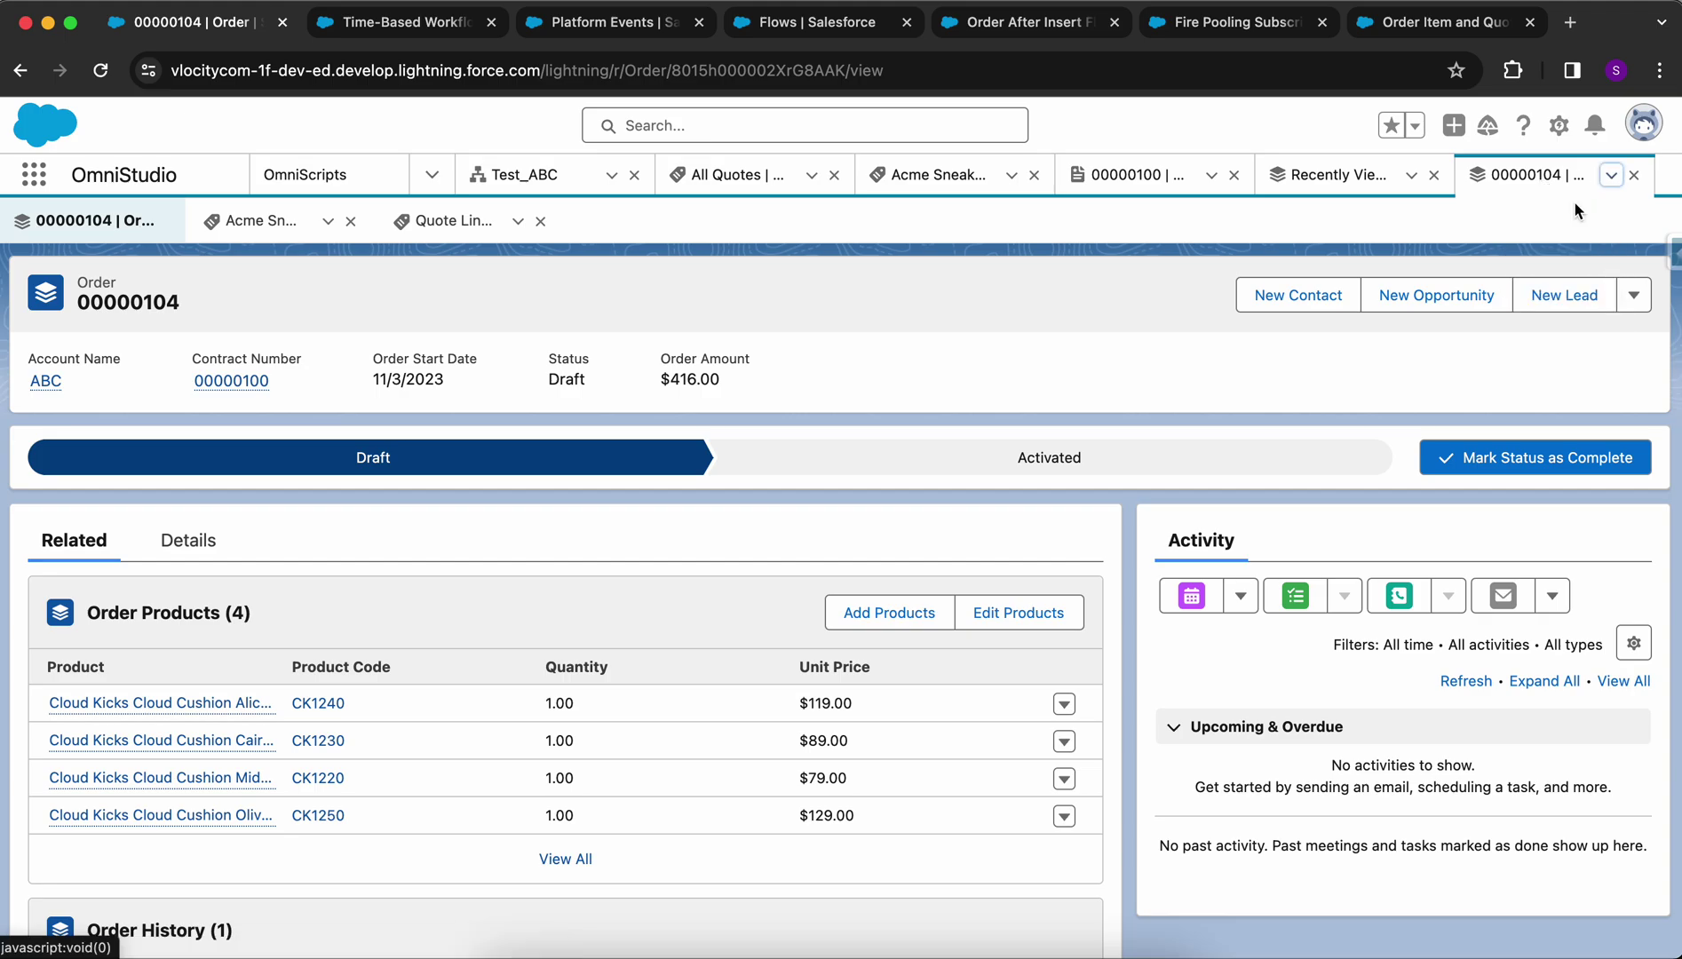
click(188, 542)
scroll(330, 777, down, 5)
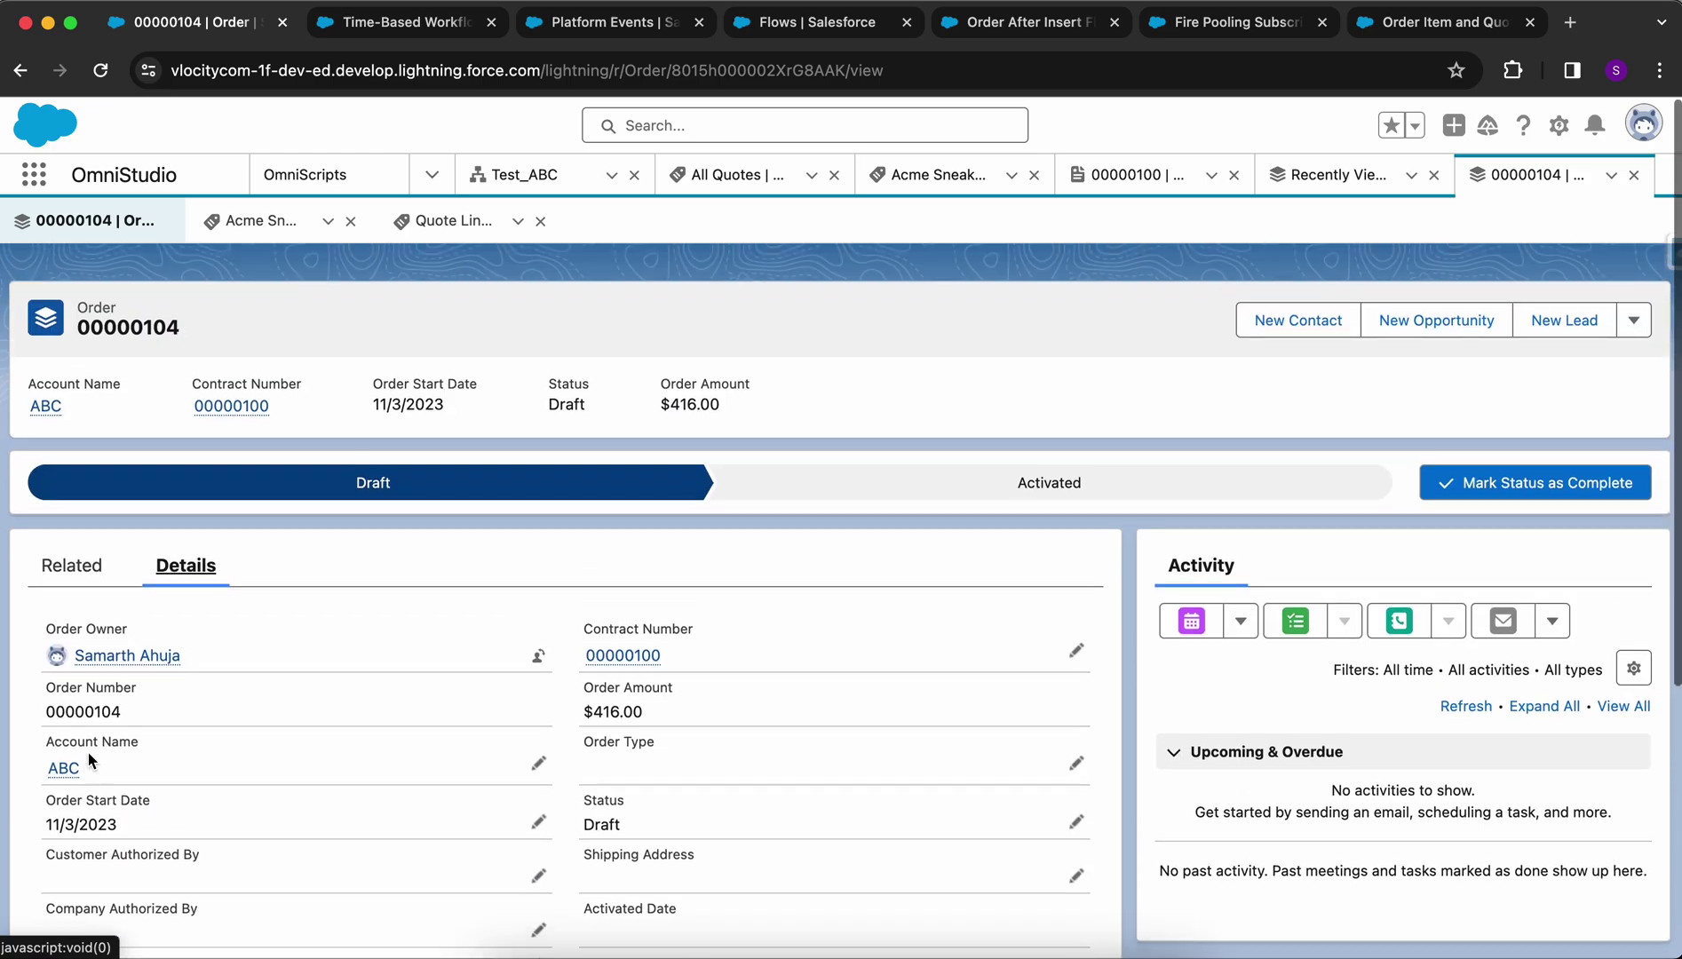
- Review the Fire Pooling Subscribe, Order After Insert and Order Item and Quote Item Logic flows in Flow Builder
click(1215, 22)
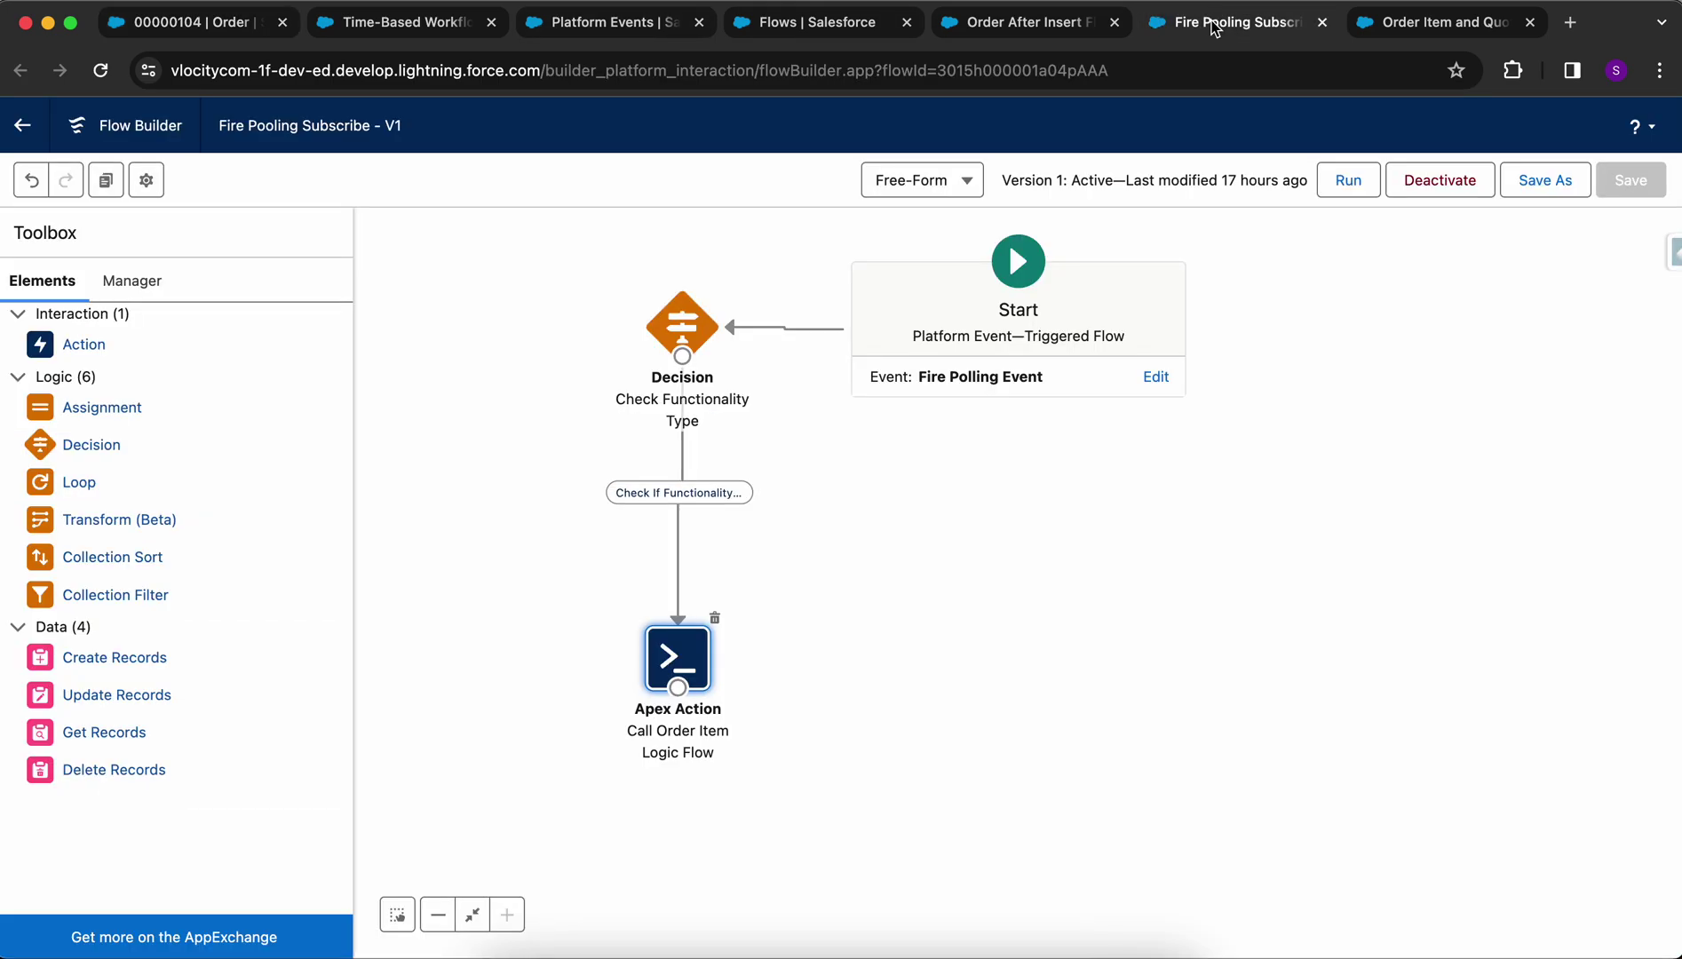
click(1028, 19)
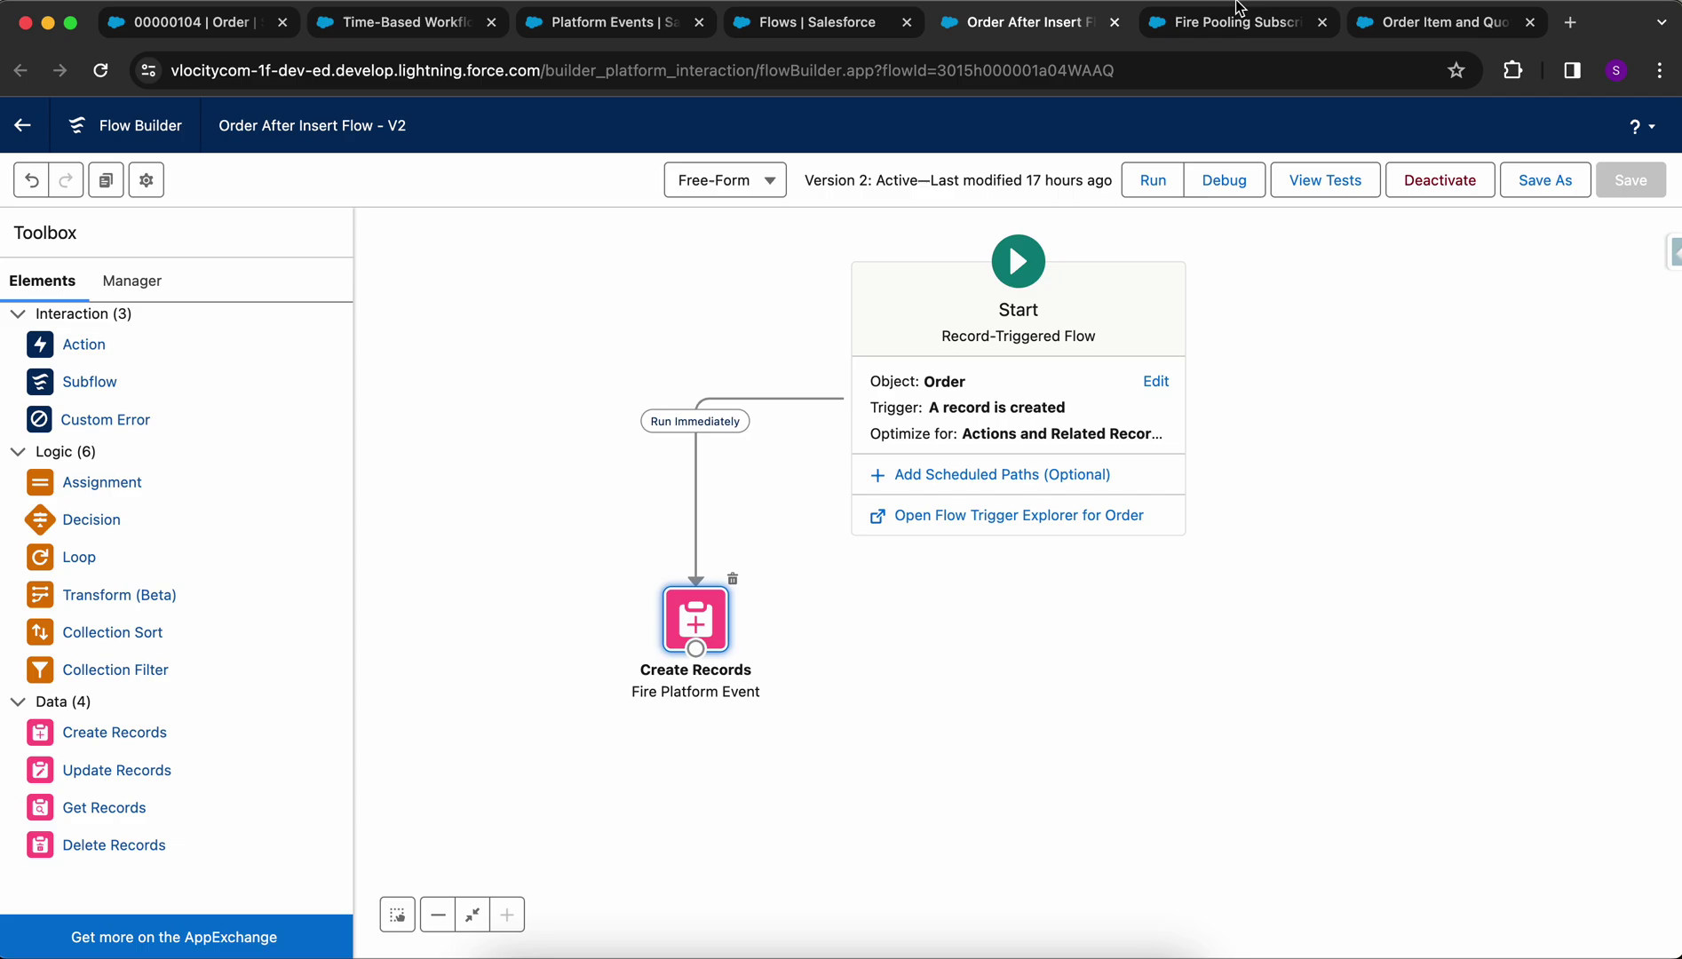
click(1427, 22)
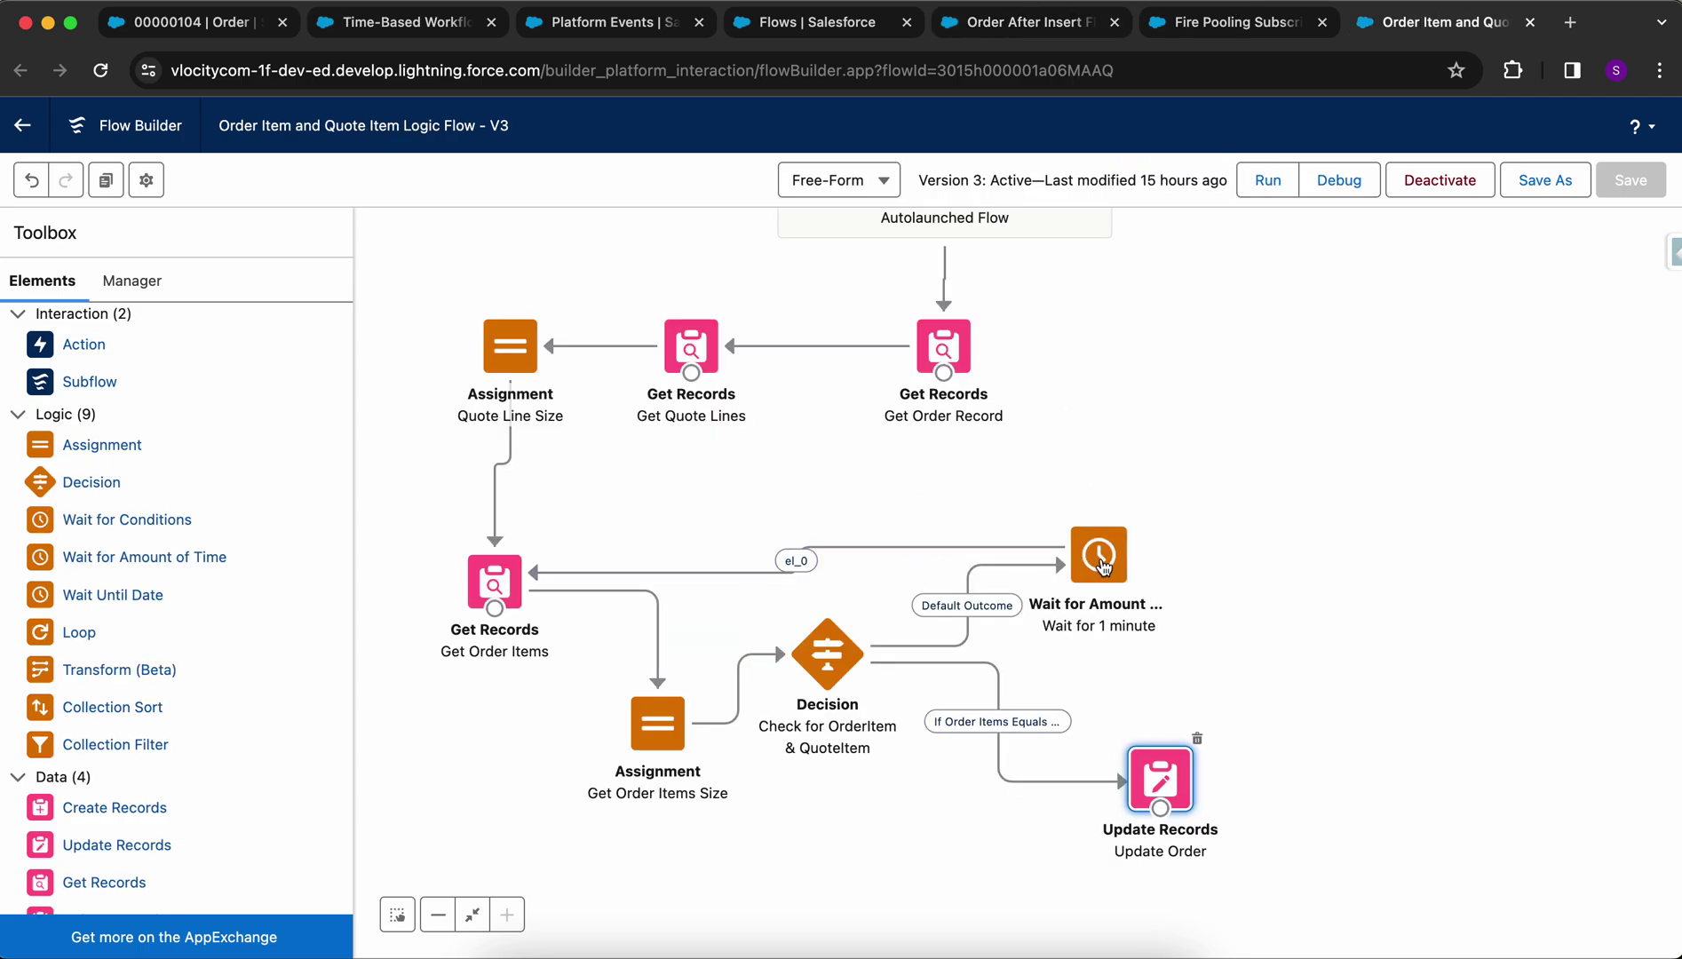